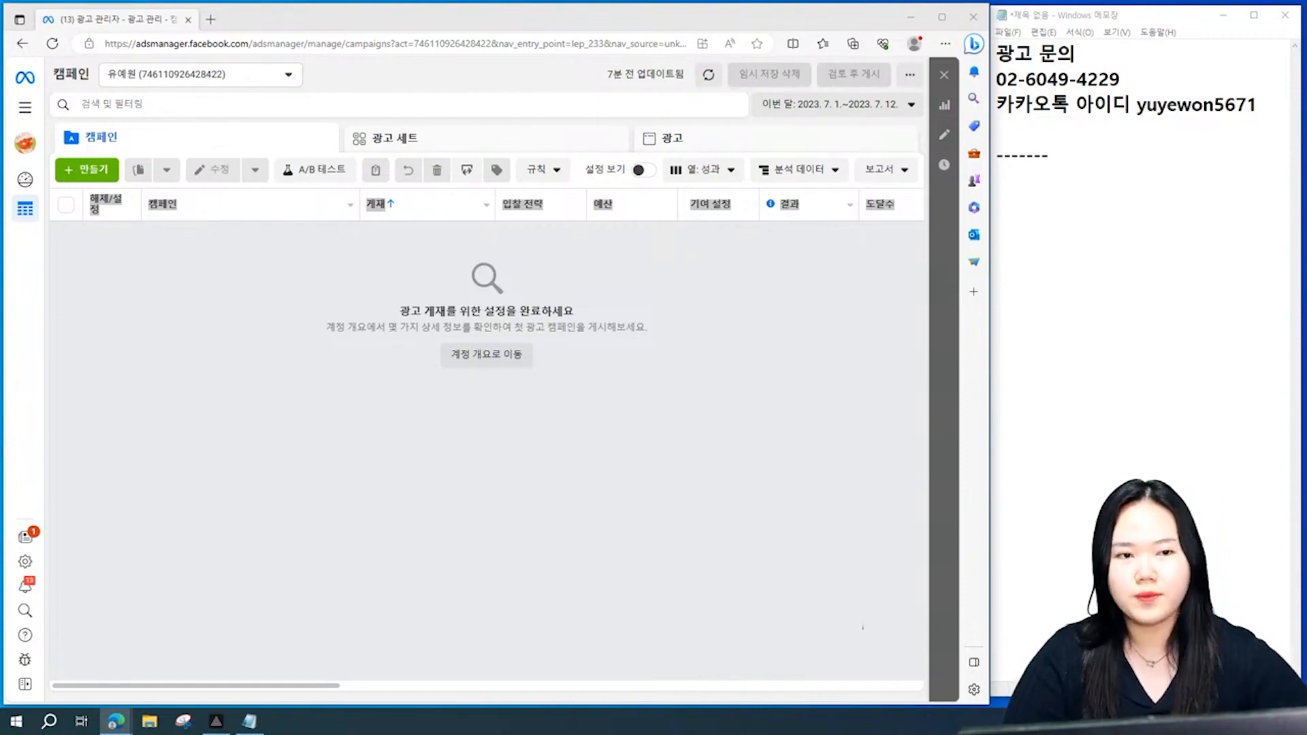
Create a new campaign with the traffic (트래픽) objective and continue to its settings
key("alt+Tab")
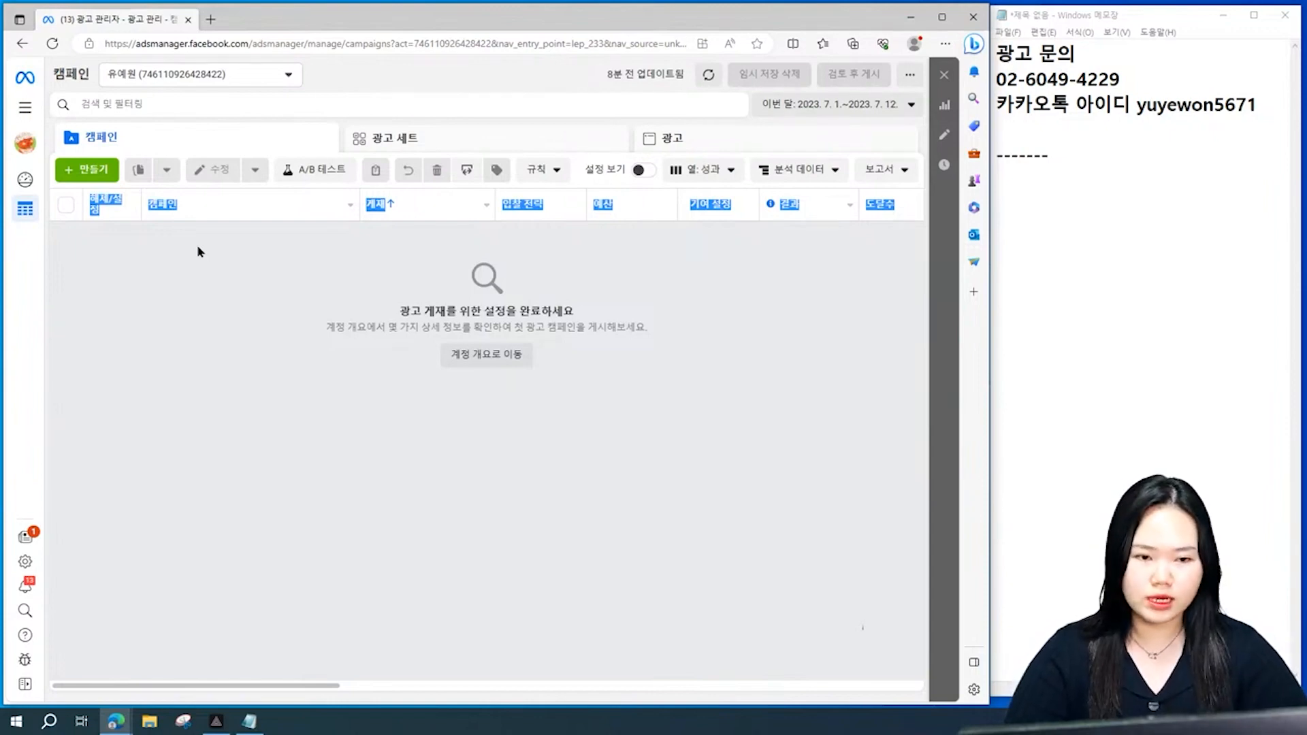
left_click(174, 275)
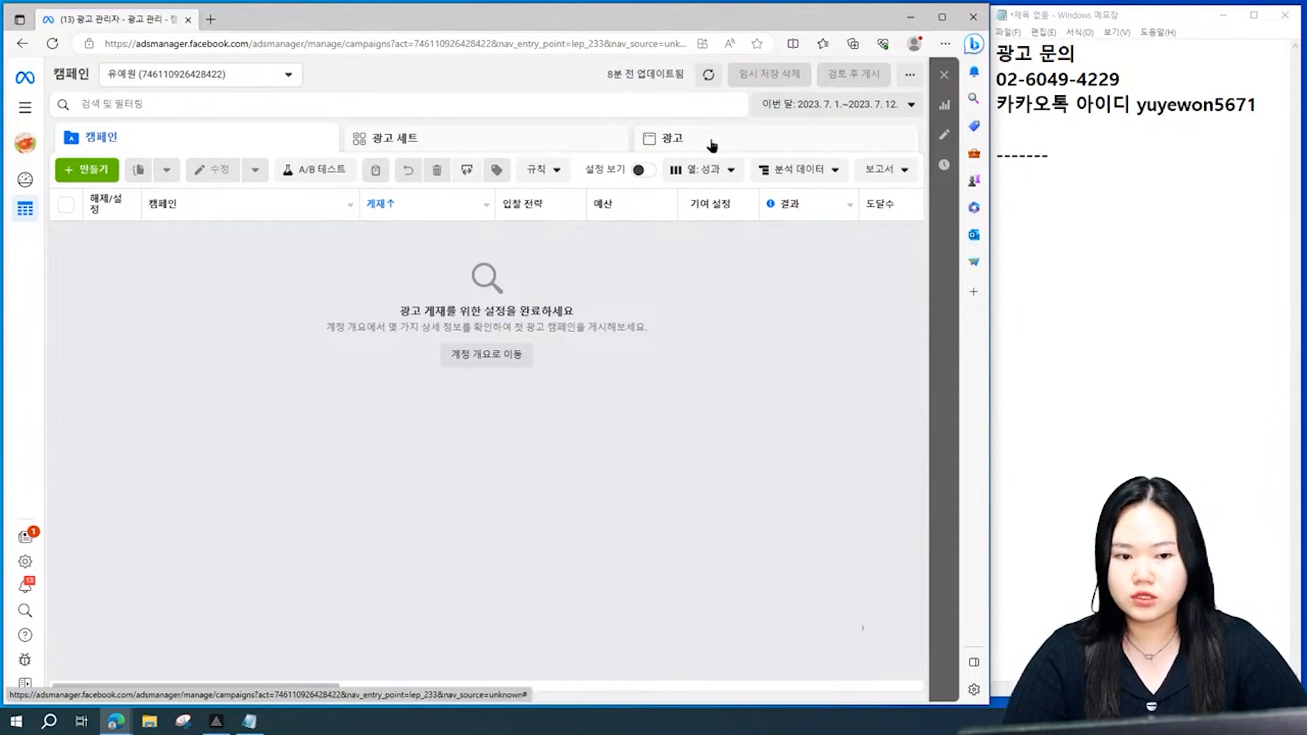
left_click(94, 170)
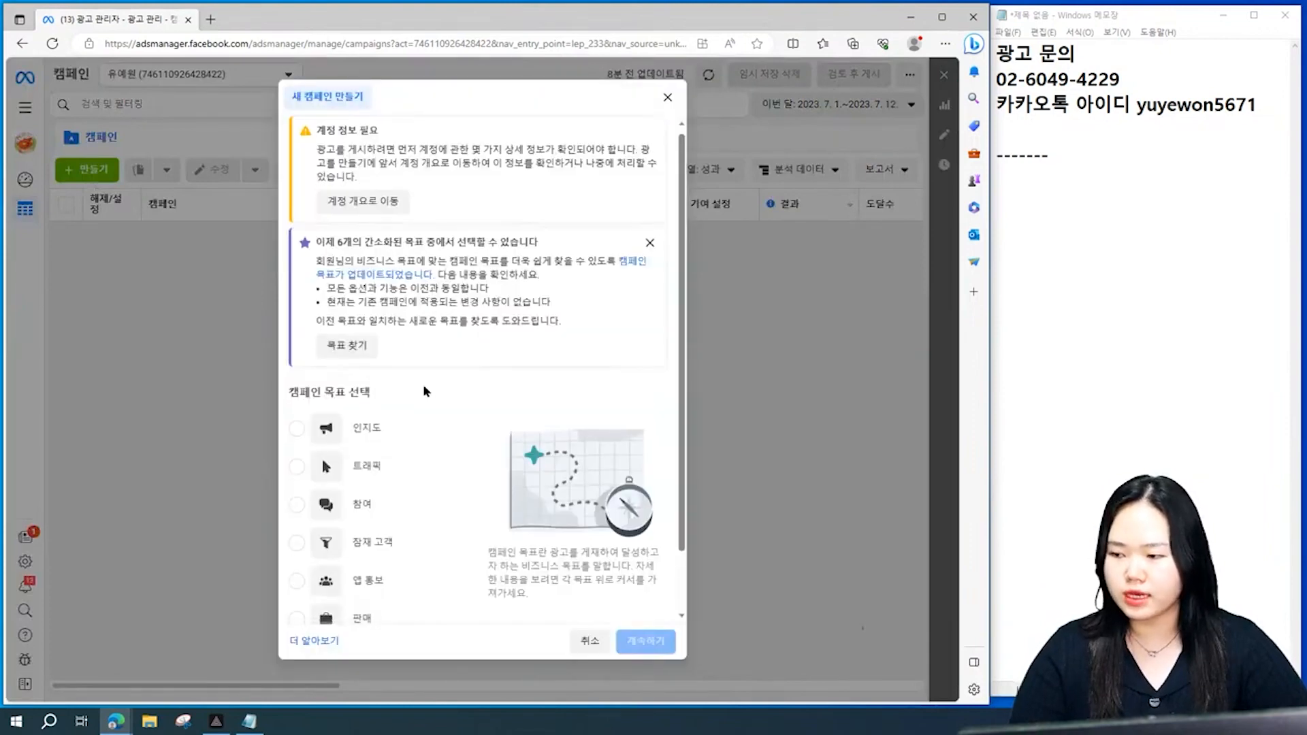
scroll(425, 392, "down", 1)
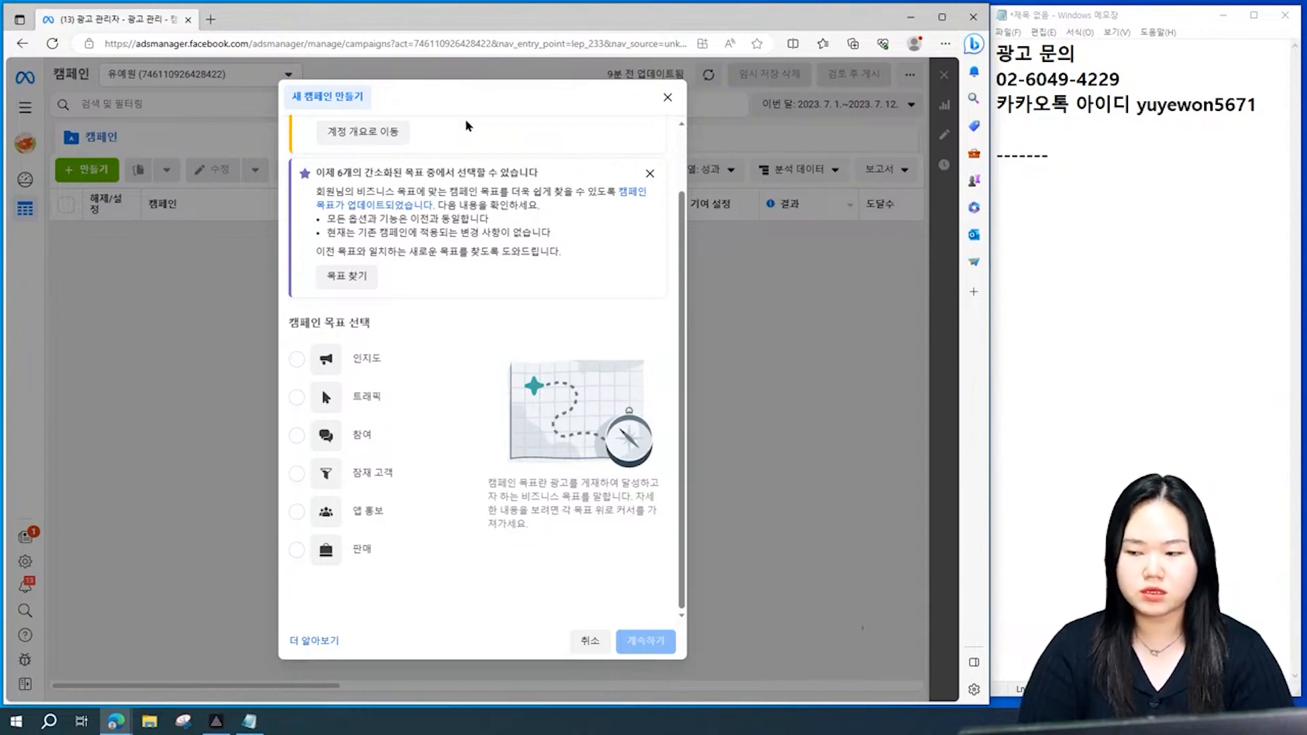
left_click(365, 397)
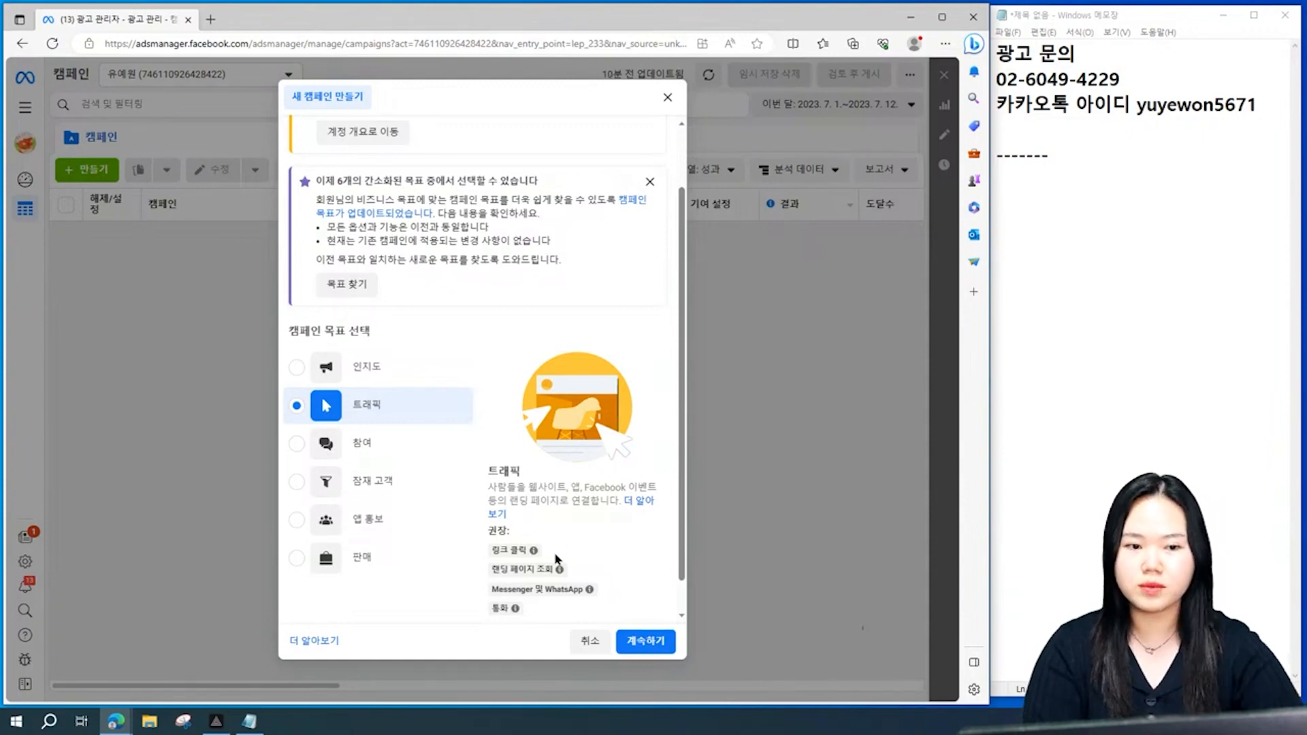
left_click(654, 642)
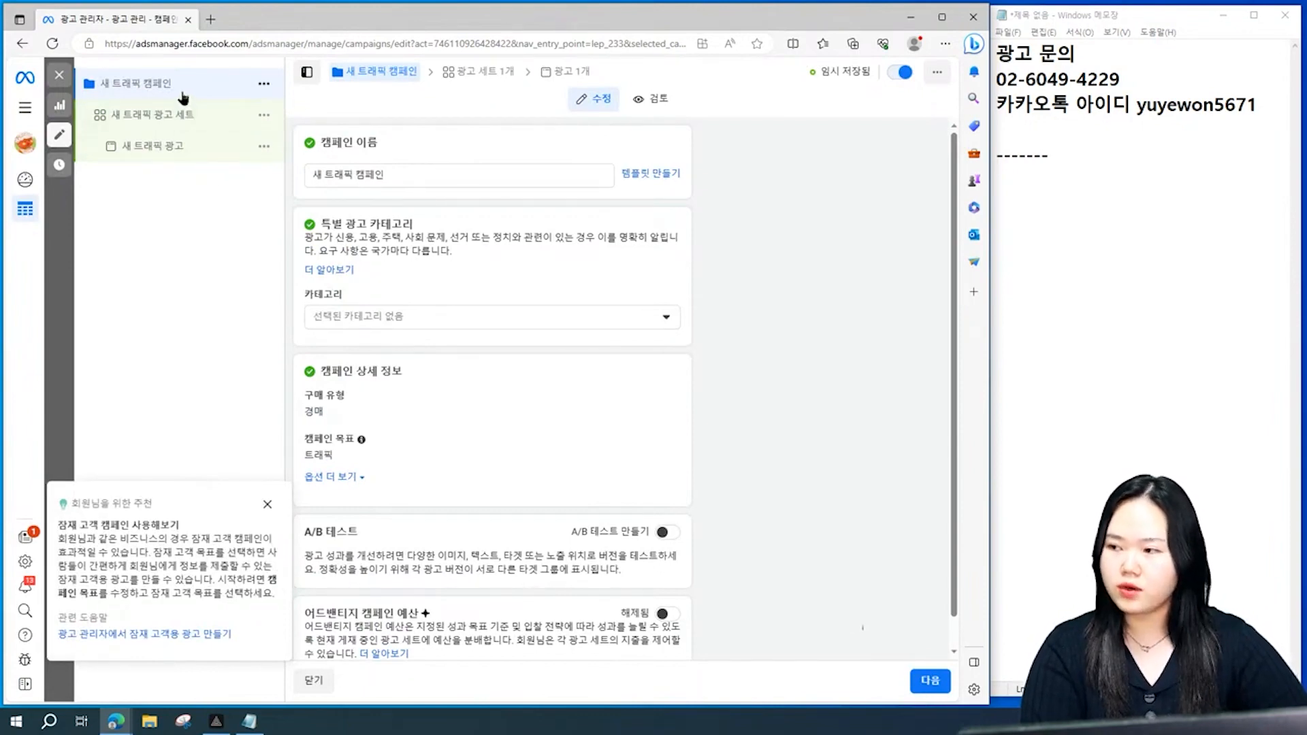
Name the campaign "230712 논T_상시소재"
left_click_drag(423, 179, 255, 187)
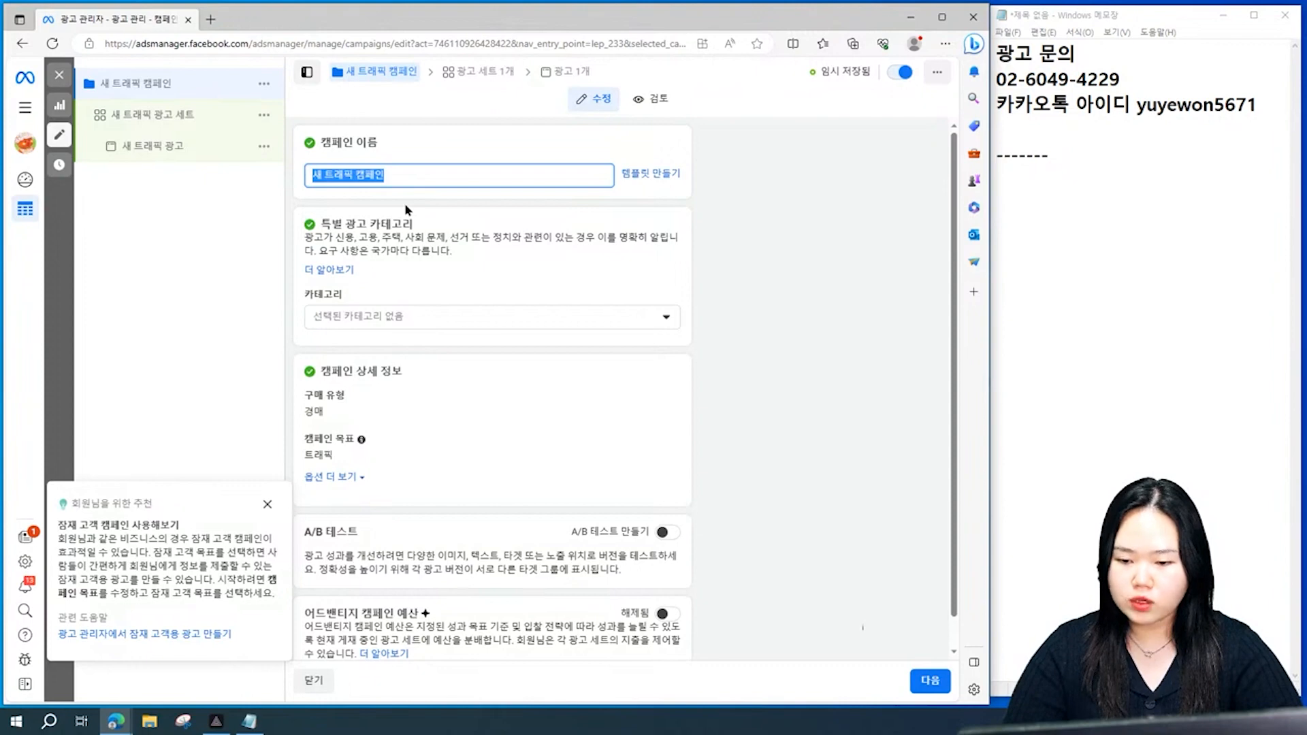
type("230712")
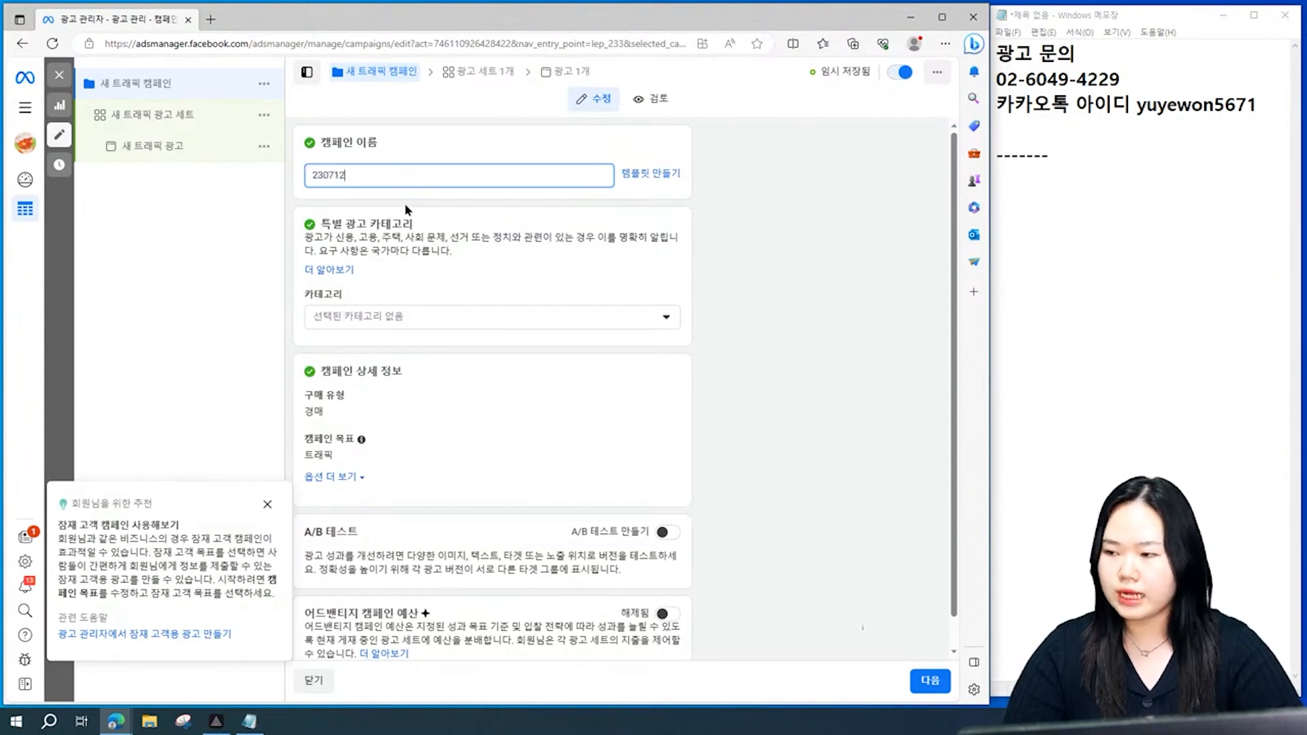
type(" 뇌")
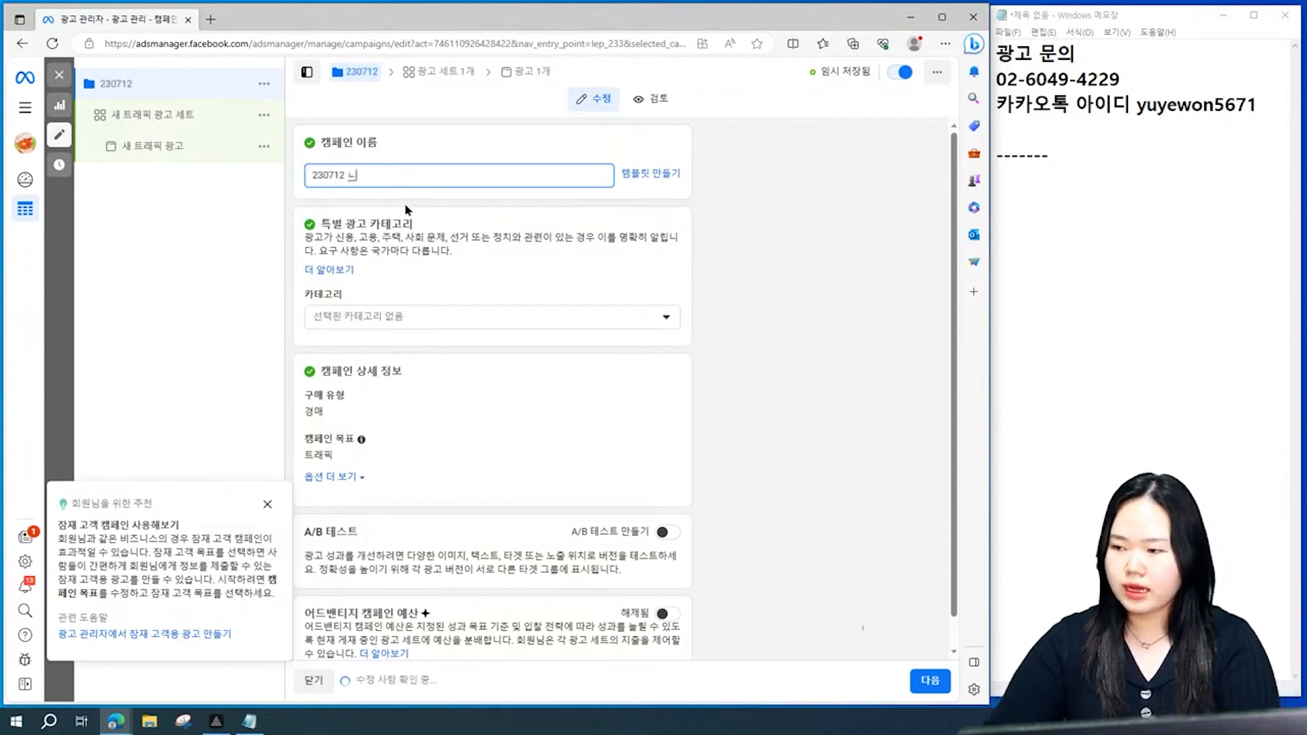
type("ㄴ")
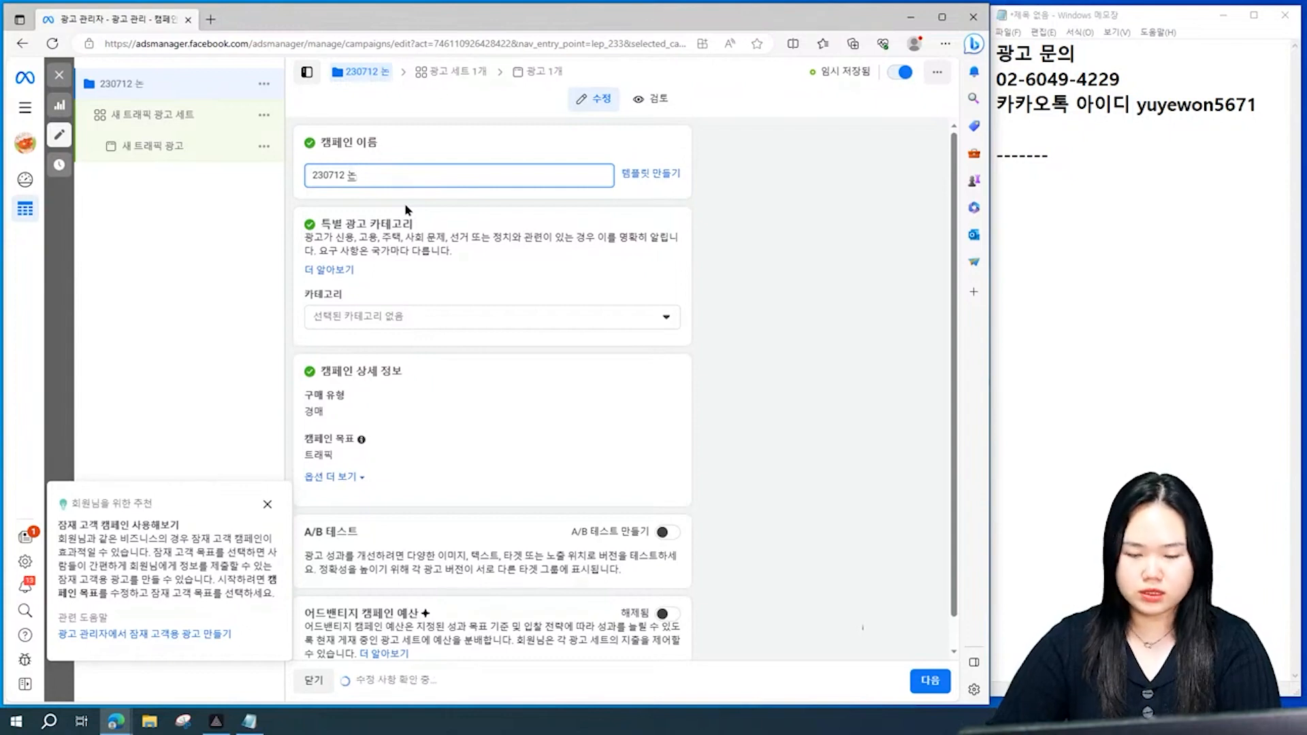
type("T_상시소재")
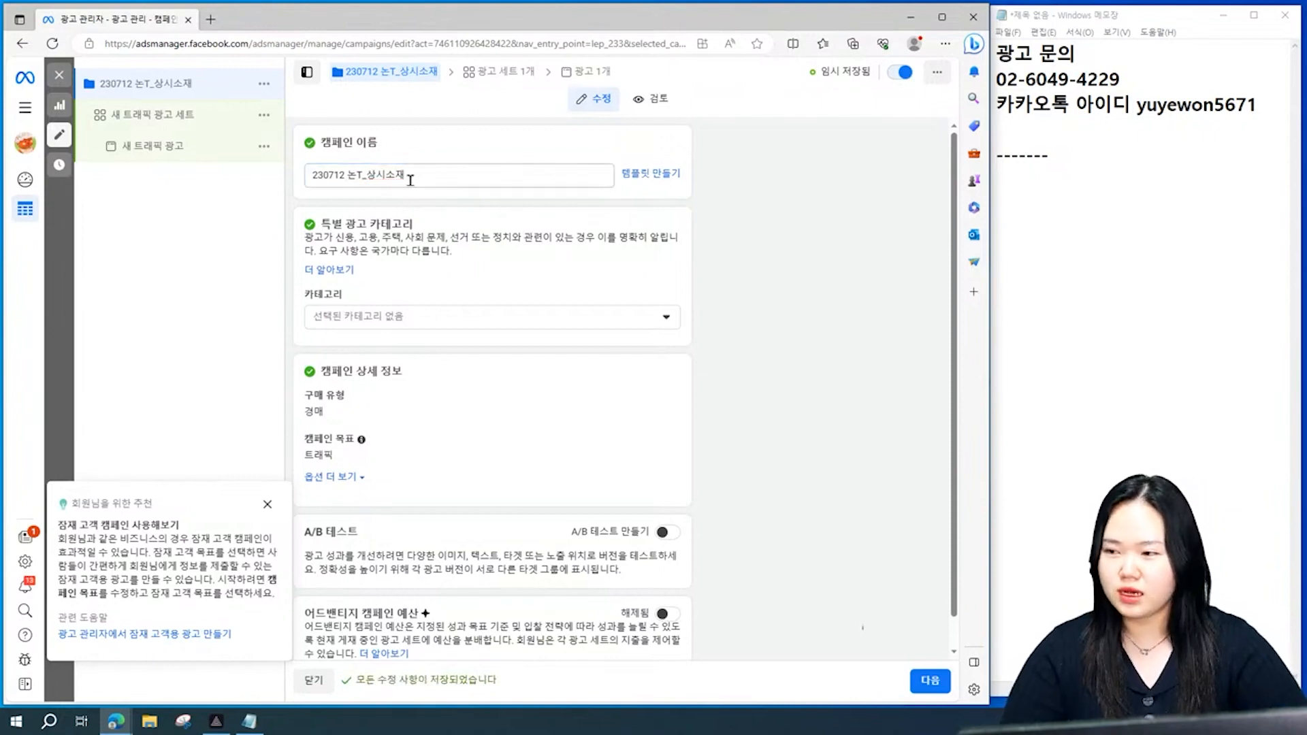
Replace the "상시소재" part of the campaign name with "계약금1000만원"
left_click_drag(406, 175, 371, 176)
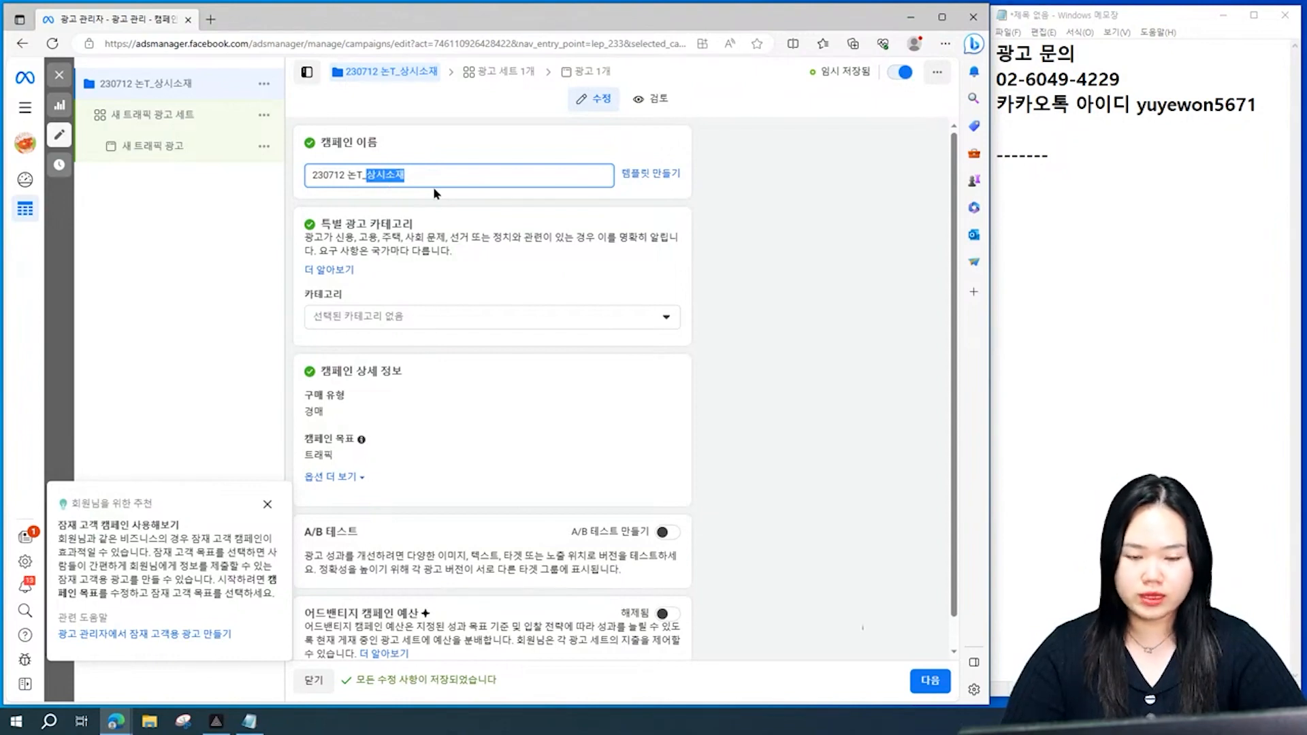
type("계약그")
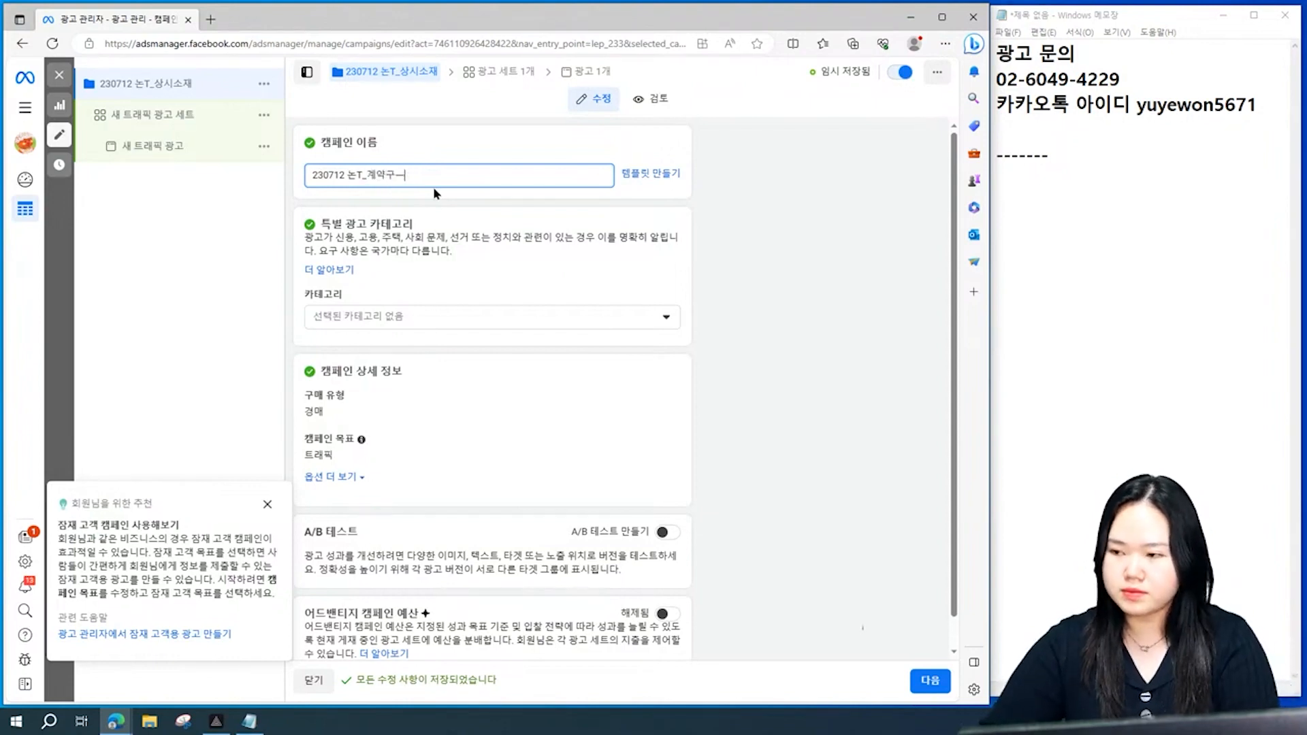
key("BackSpace")
type("금1000만원")
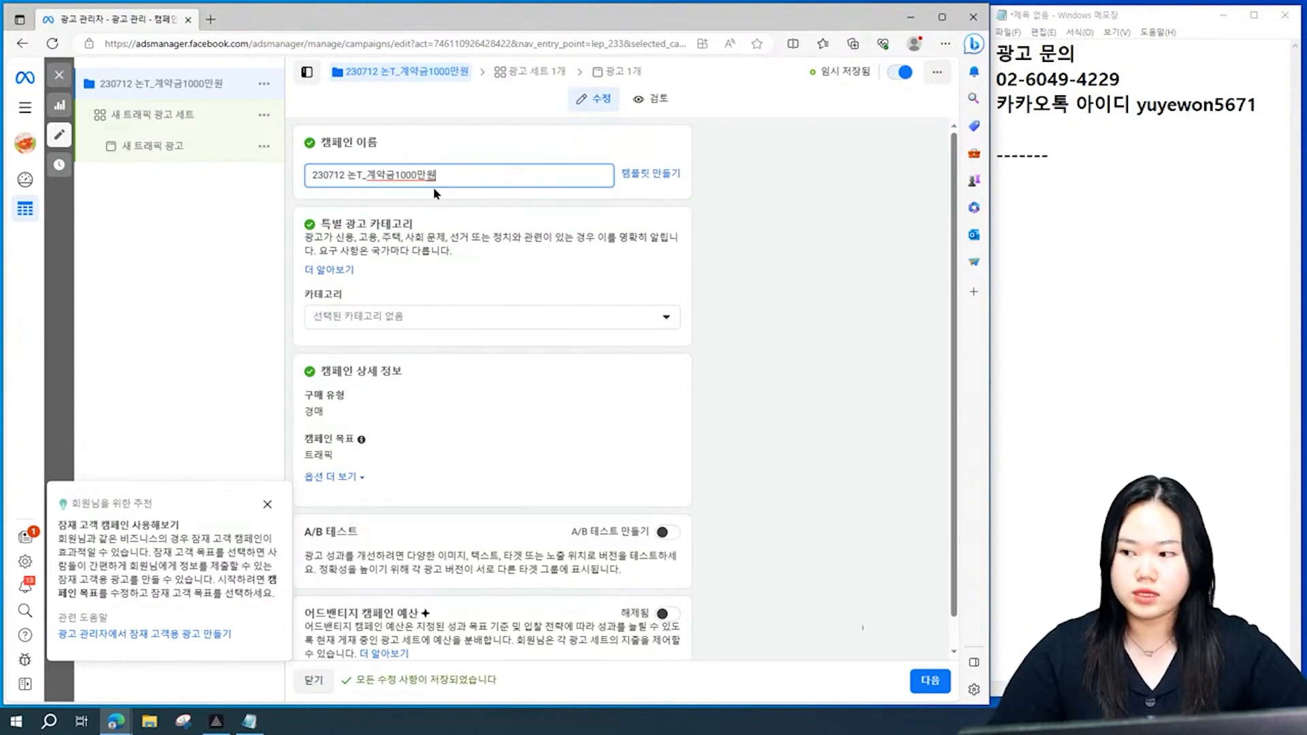
left_click(453, 201)
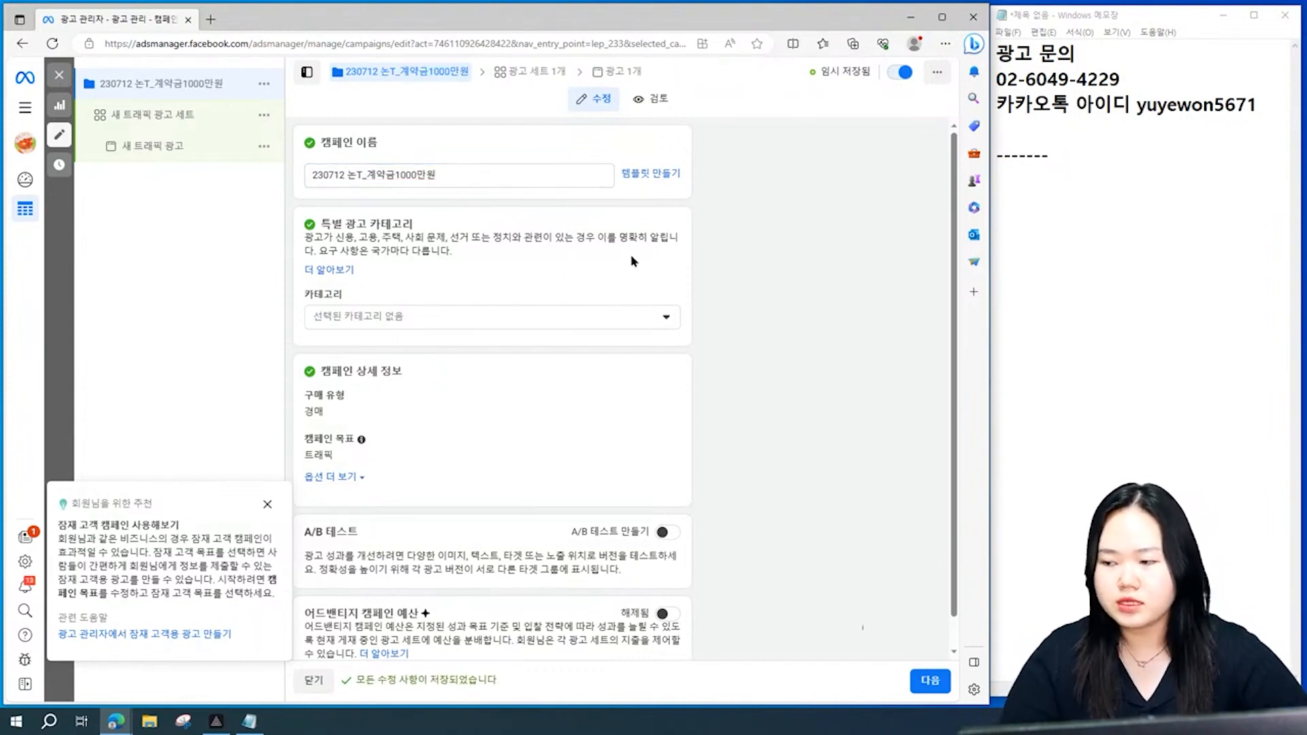
scroll(544, 368, "down", 1)
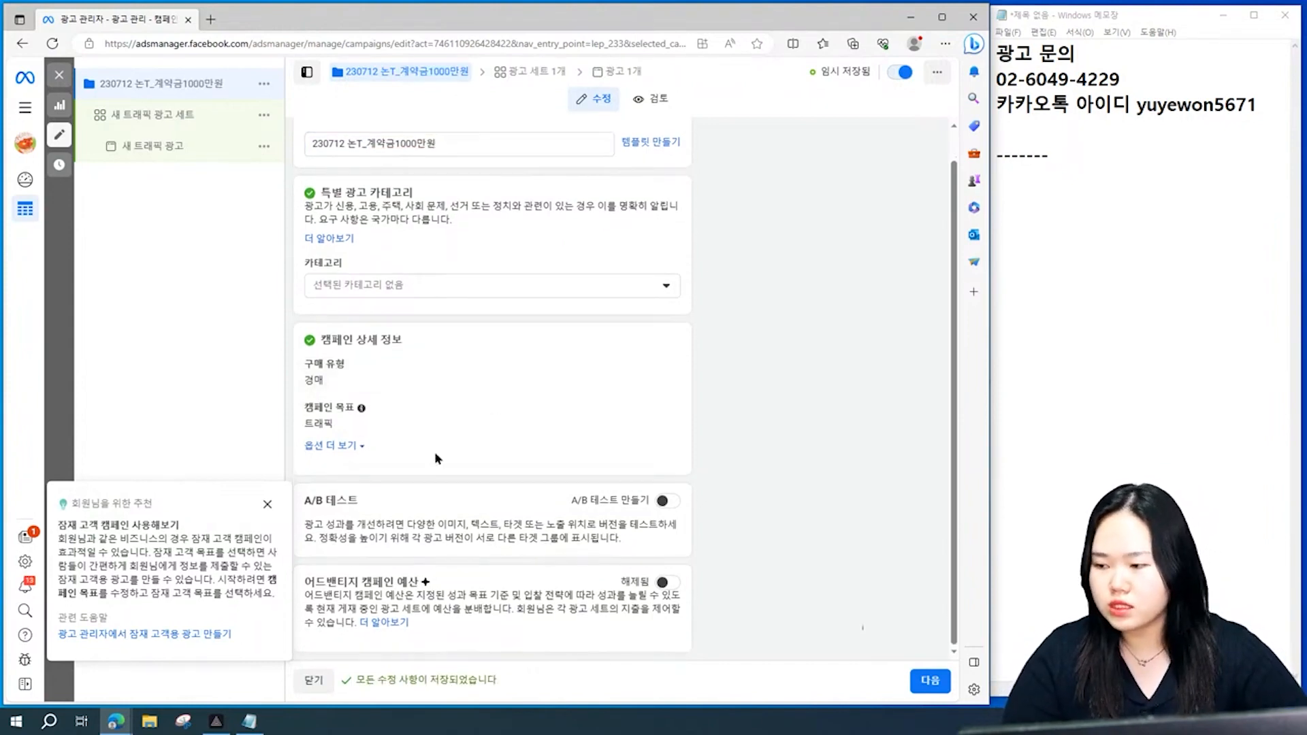
scroll(435, 402, "up", 1)
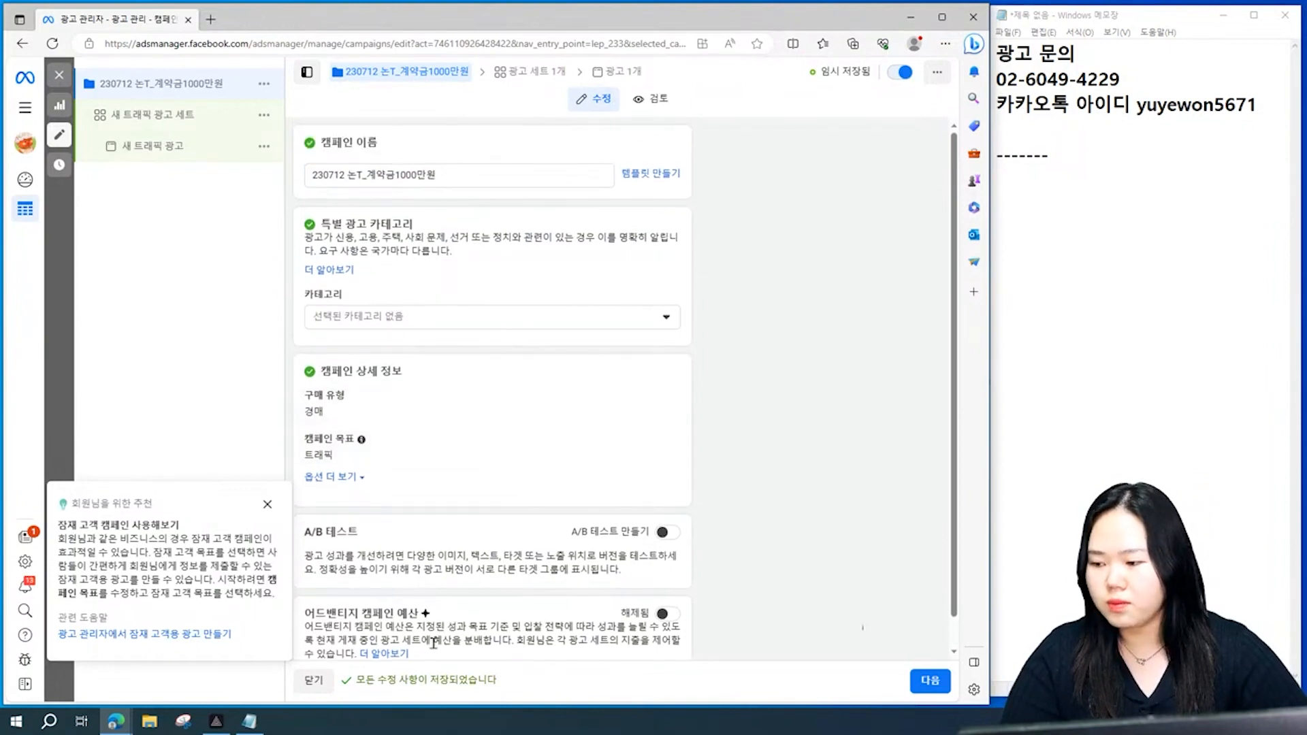
triple_click(371, 614)
left_click(530, 631)
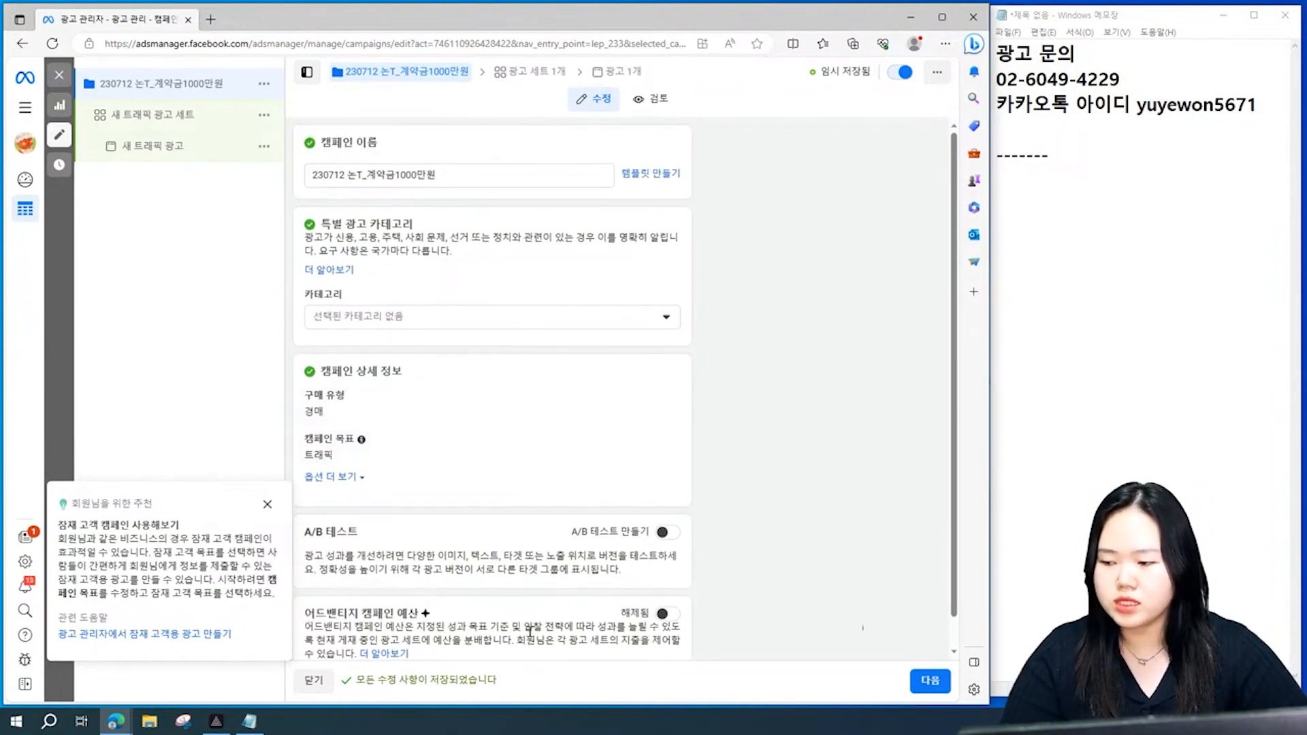
scroll(531, 626, "down", 2)
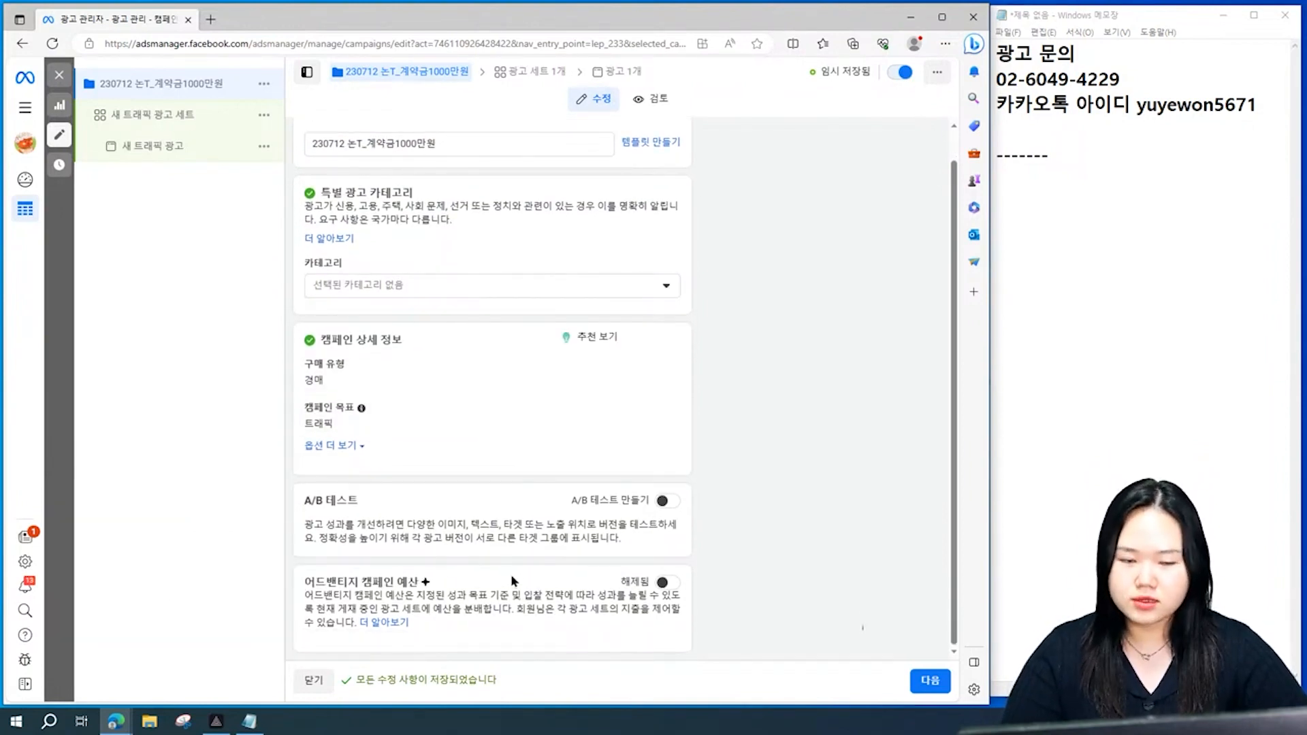
Open the new traffic ad set and rename it "2050MF_유사3%_계약금 1000만원"
left_click(155, 116)
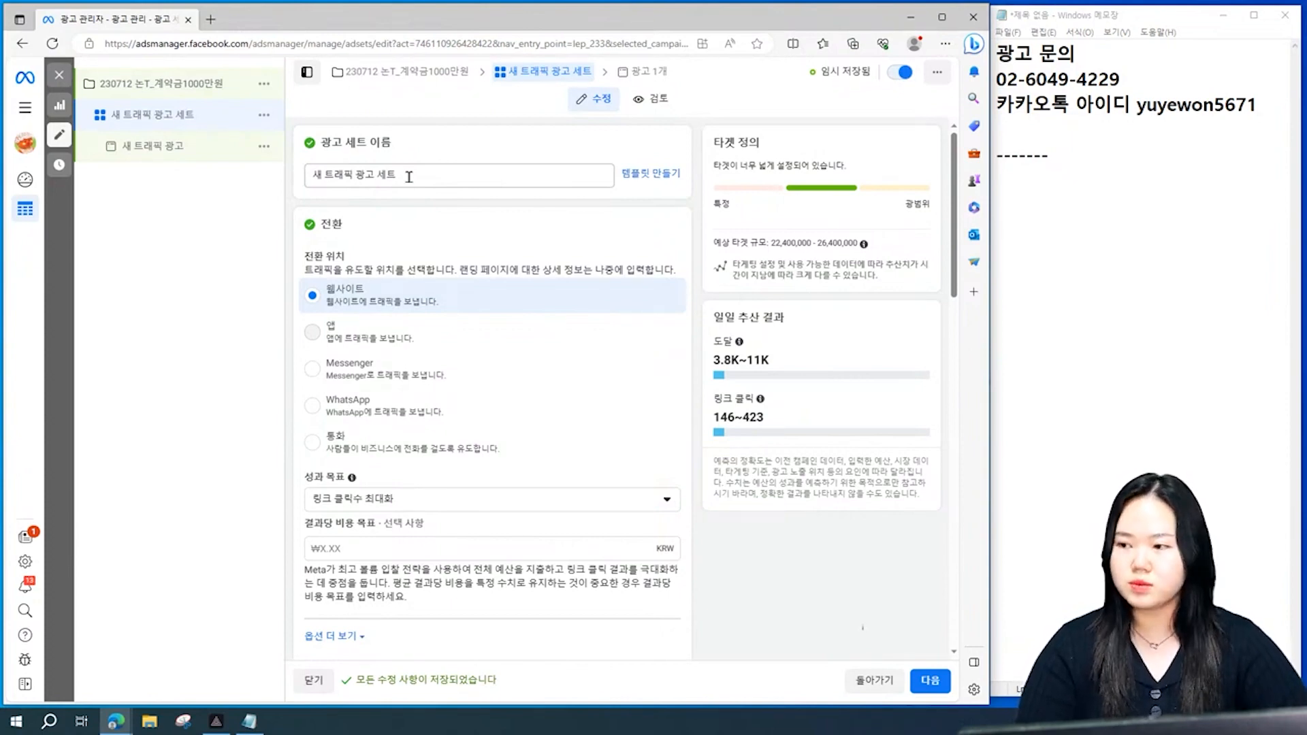
triple_click(409, 176)
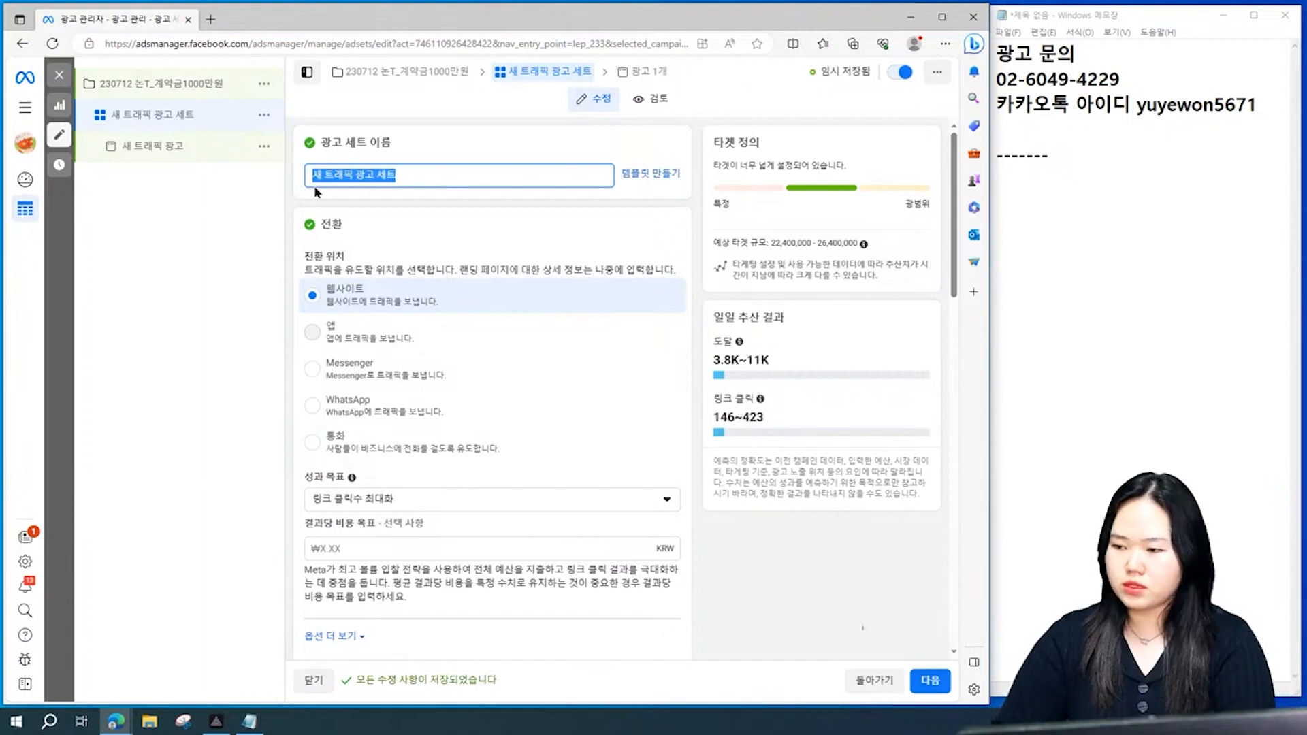
type("논")
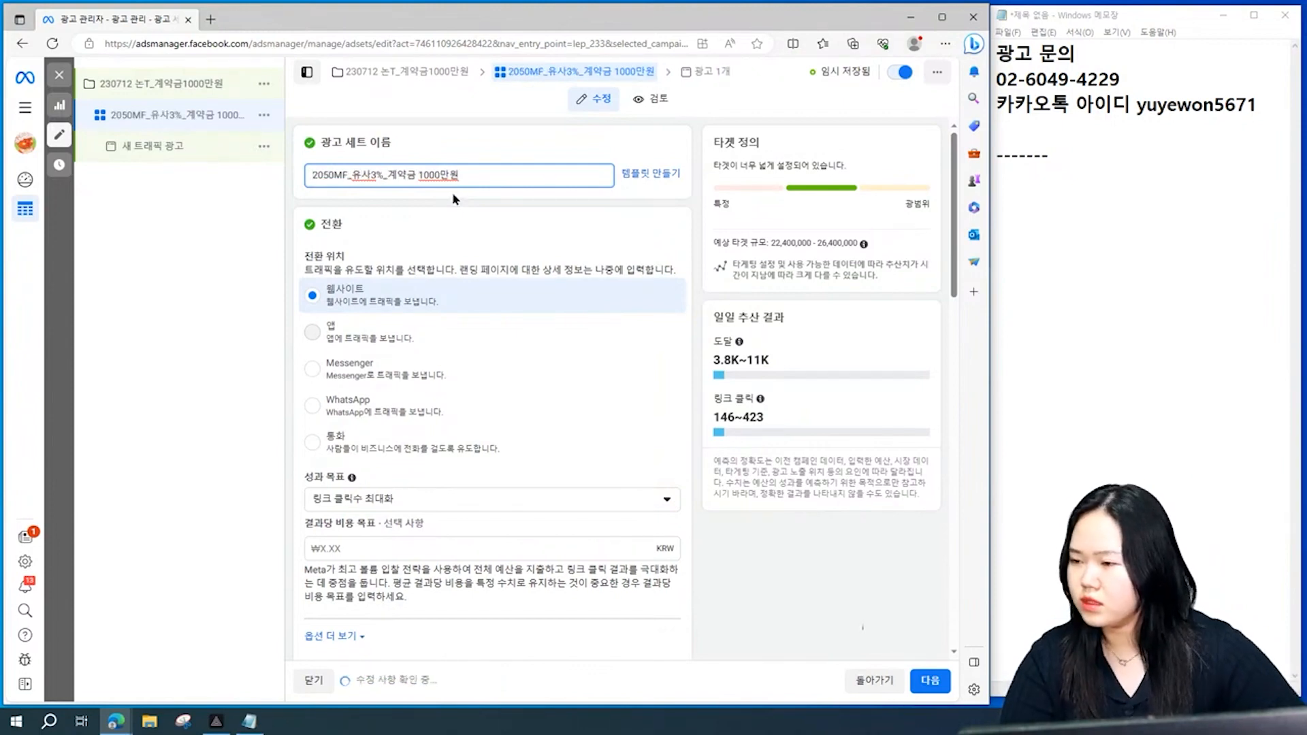
left_click(512, 144)
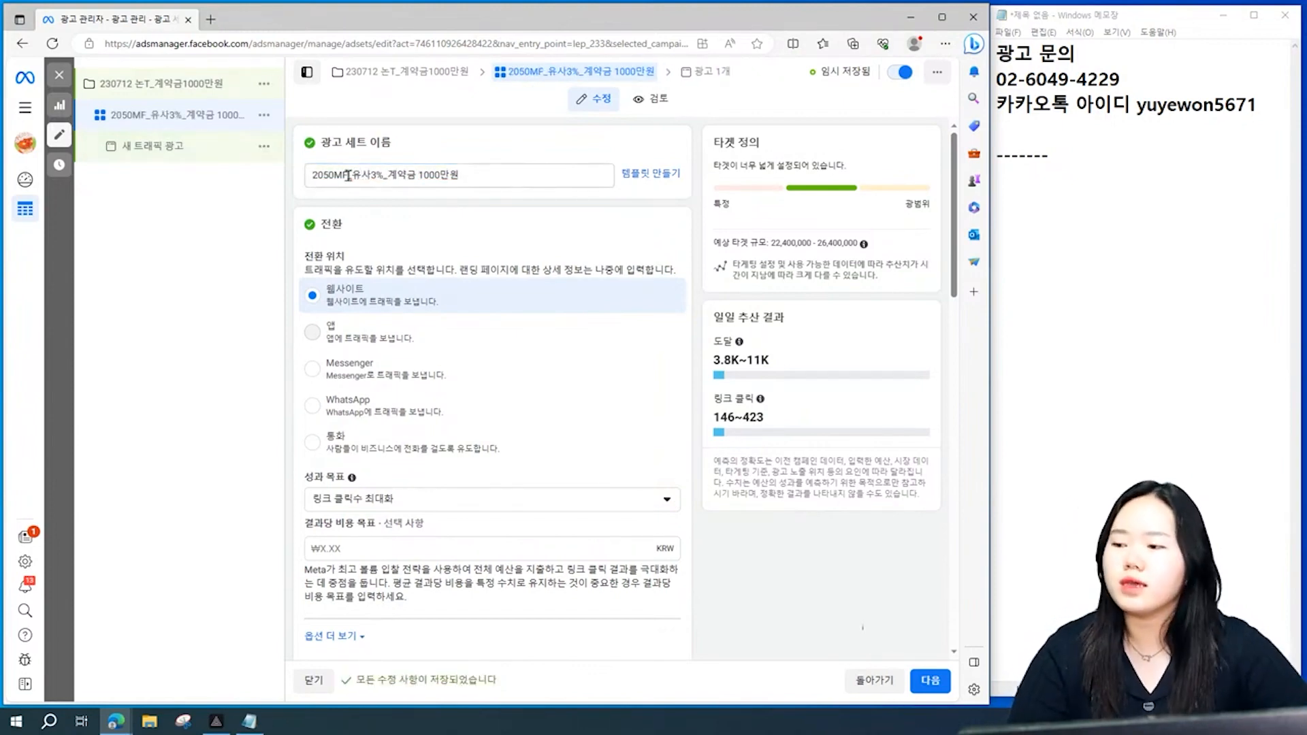
Examine the parts of the ad set name: the 2050MF target, the 유사3% audience and the 계약금 1000만원 material
left_click_drag(329, 175, 460, 175)
left_click(385, 174)
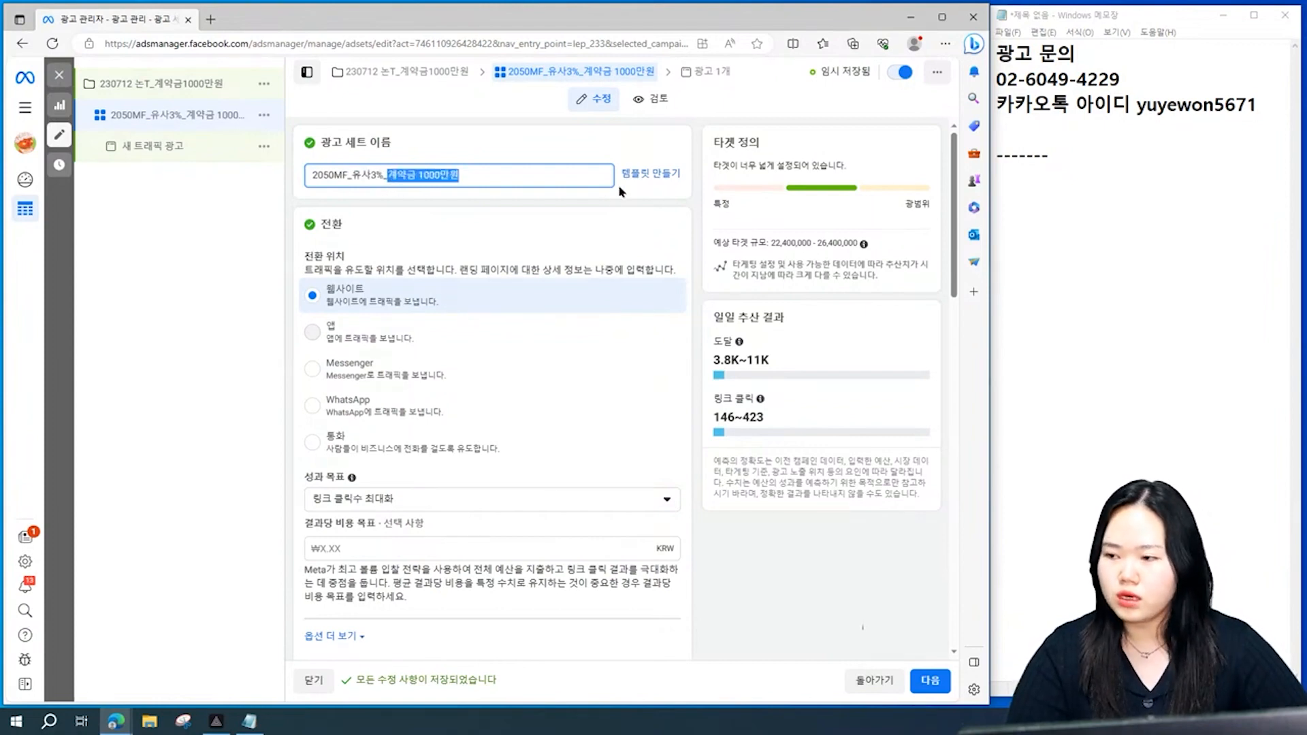
left_click(555, 151)
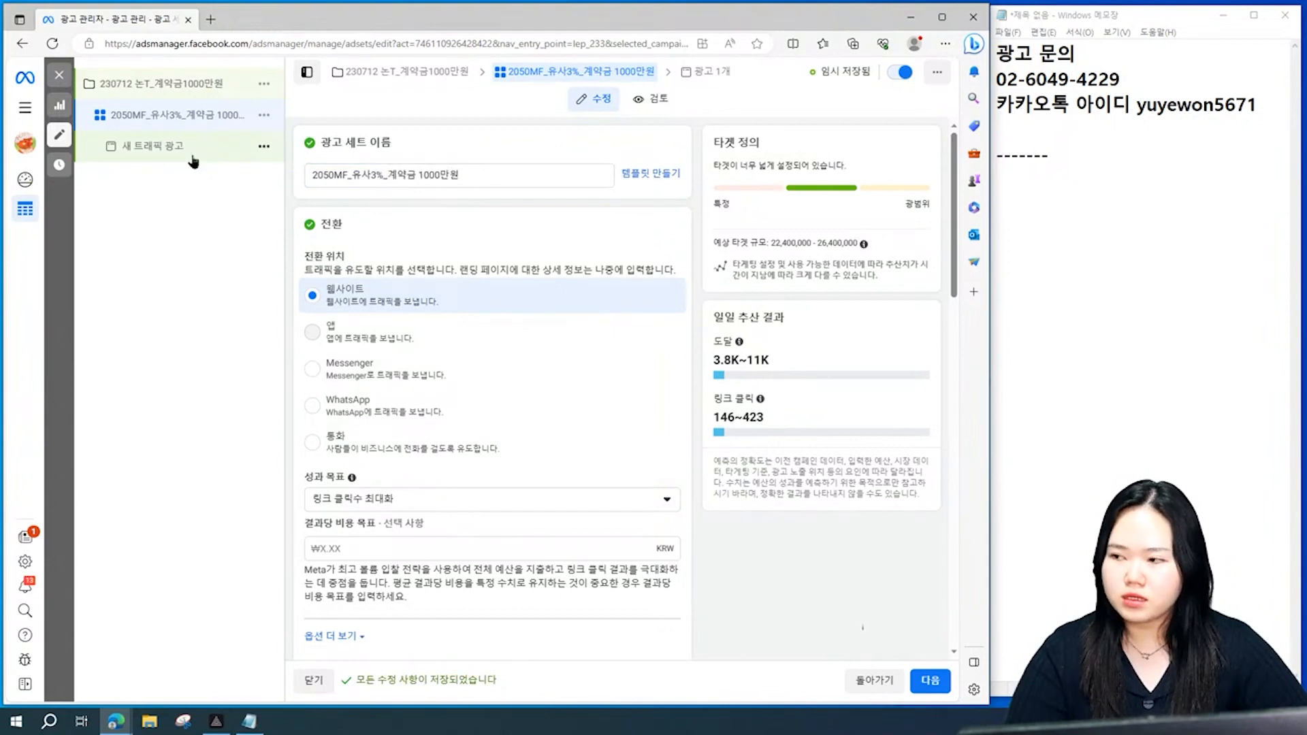
left_click(319, 176)
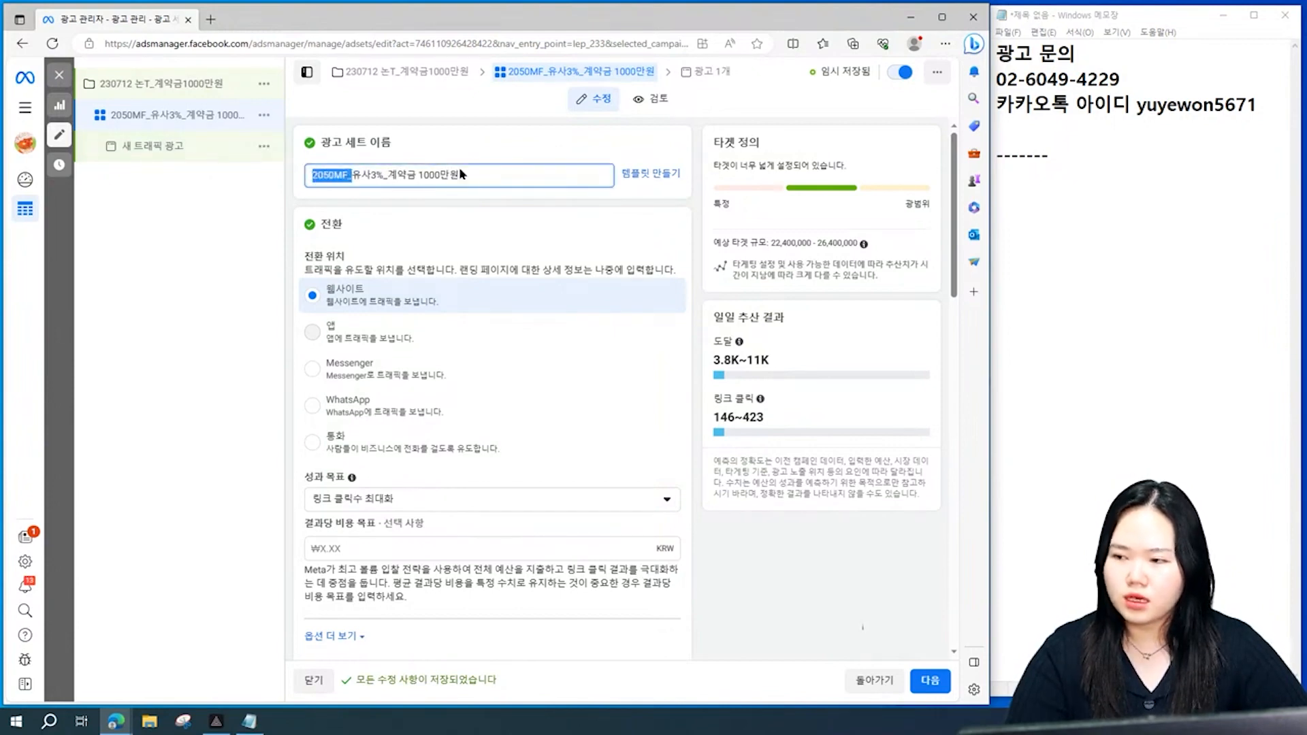
left_click_drag(460, 175, 388, 176)
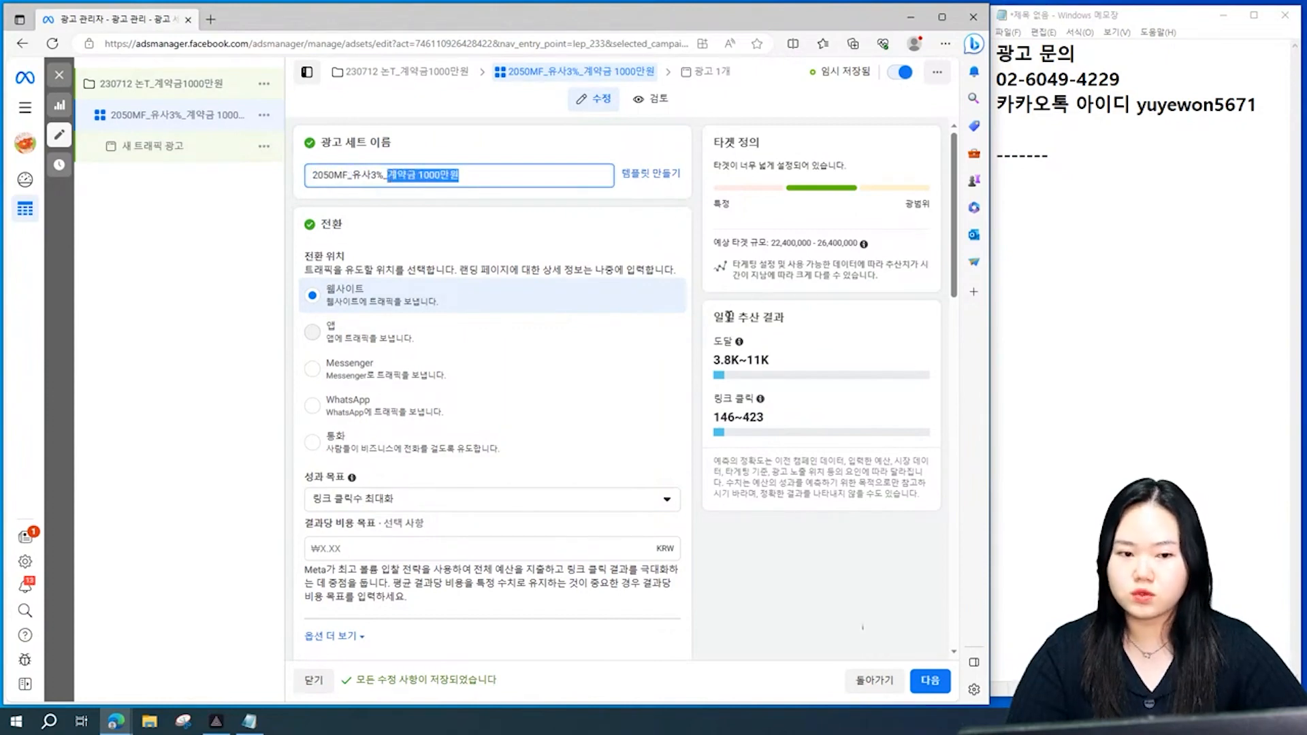
left_click(603, 202)
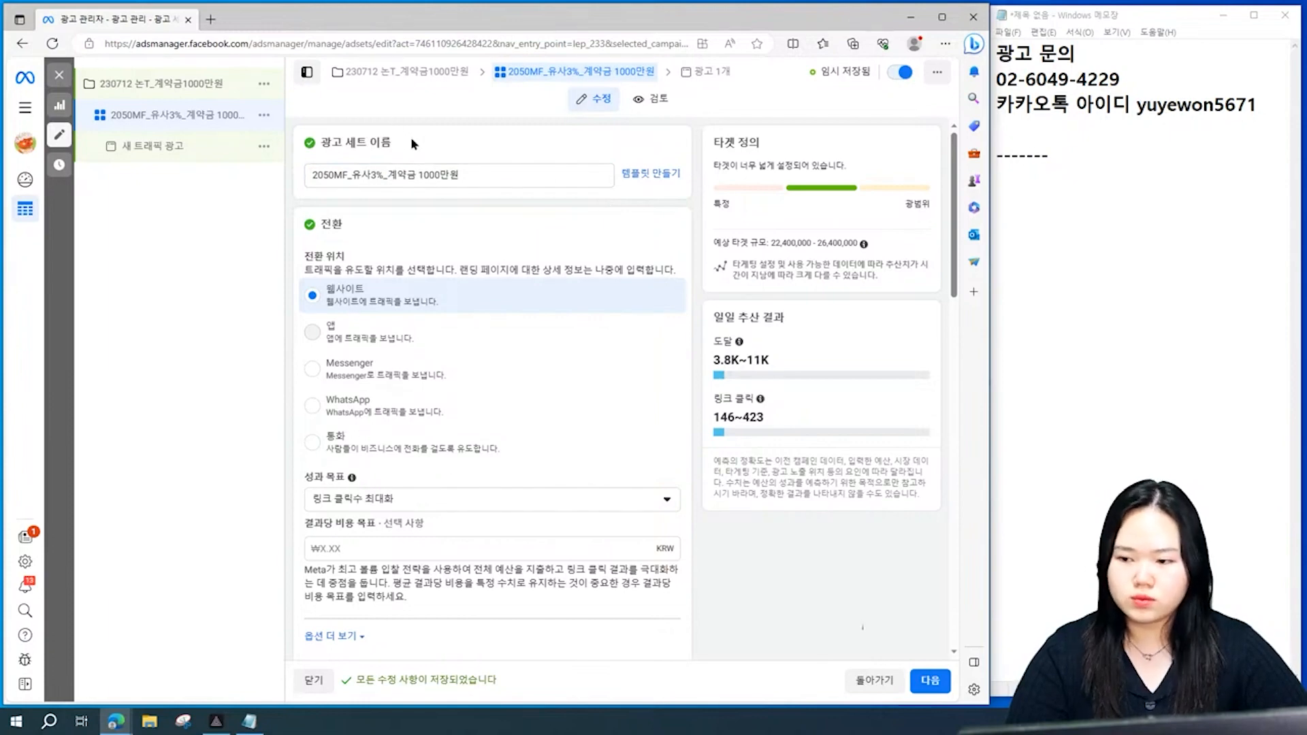
scroll(496, 234, "down", 3)
scroll(426, 210, "up", 3)
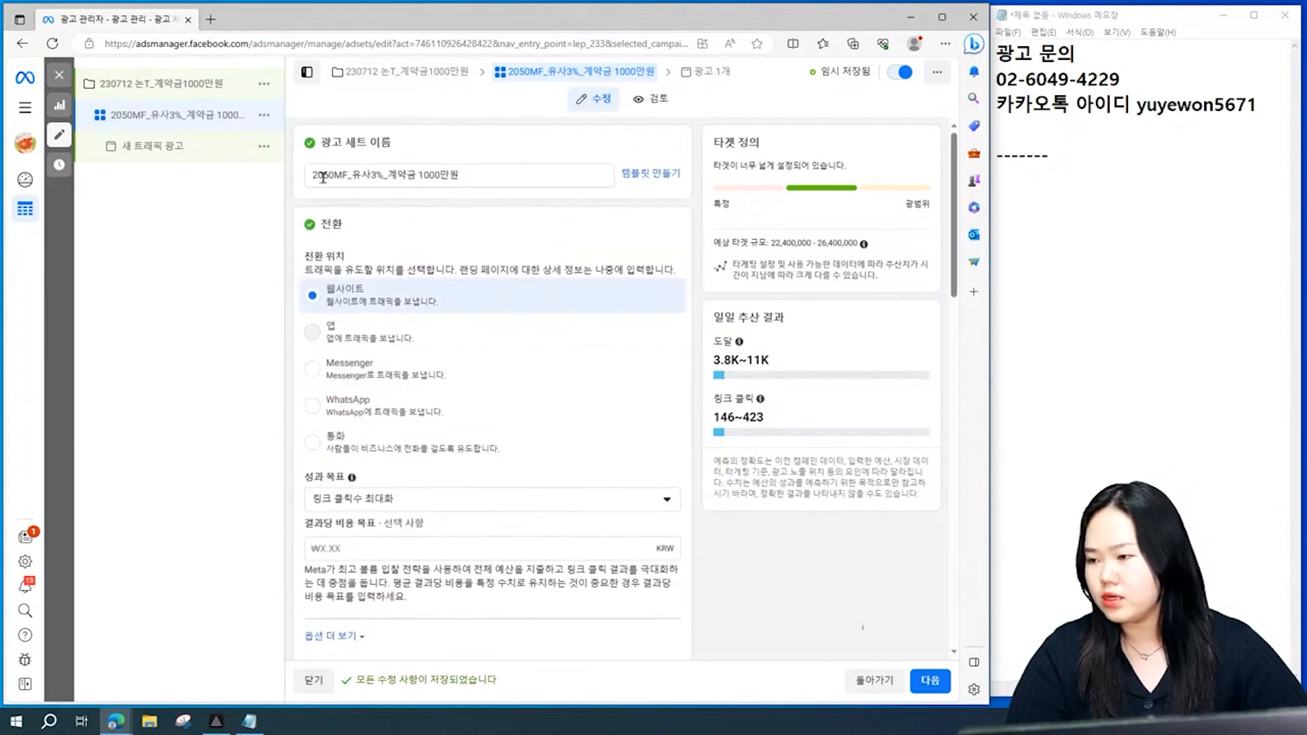
left_click_drag(543, 171, 184, 189)
left_click(454, 213)
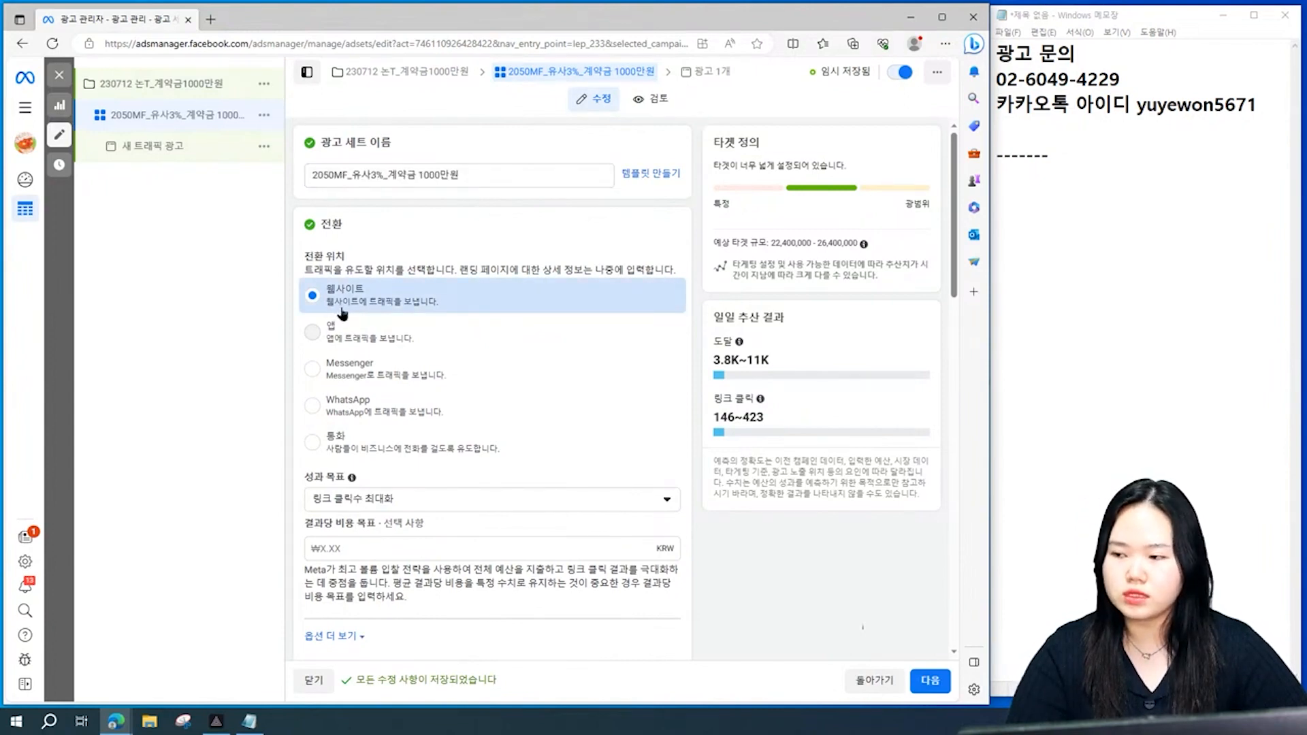
Search the web for "에이엠피엠글로벌" in a new tab, open the company's website and view its ad consultation form
left_click(210, 20)
left_click(360, 112)
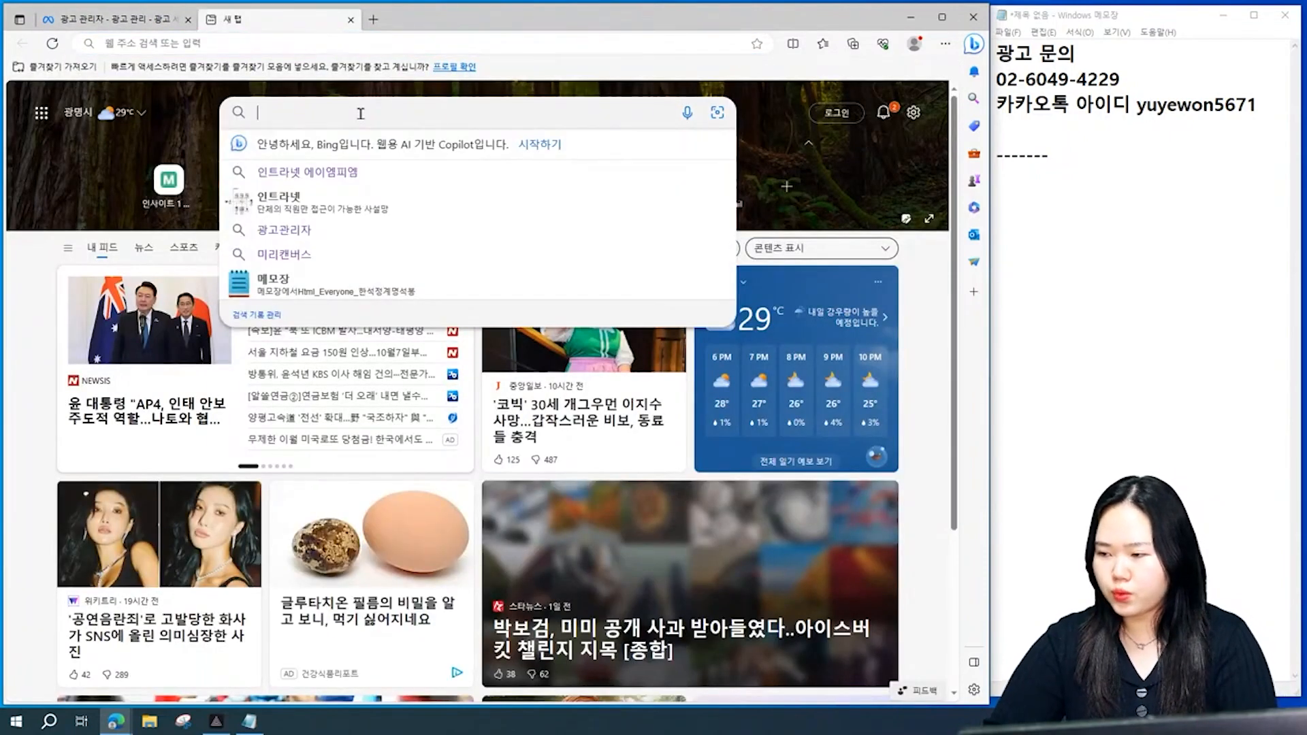
type("이에이엠피엠그")
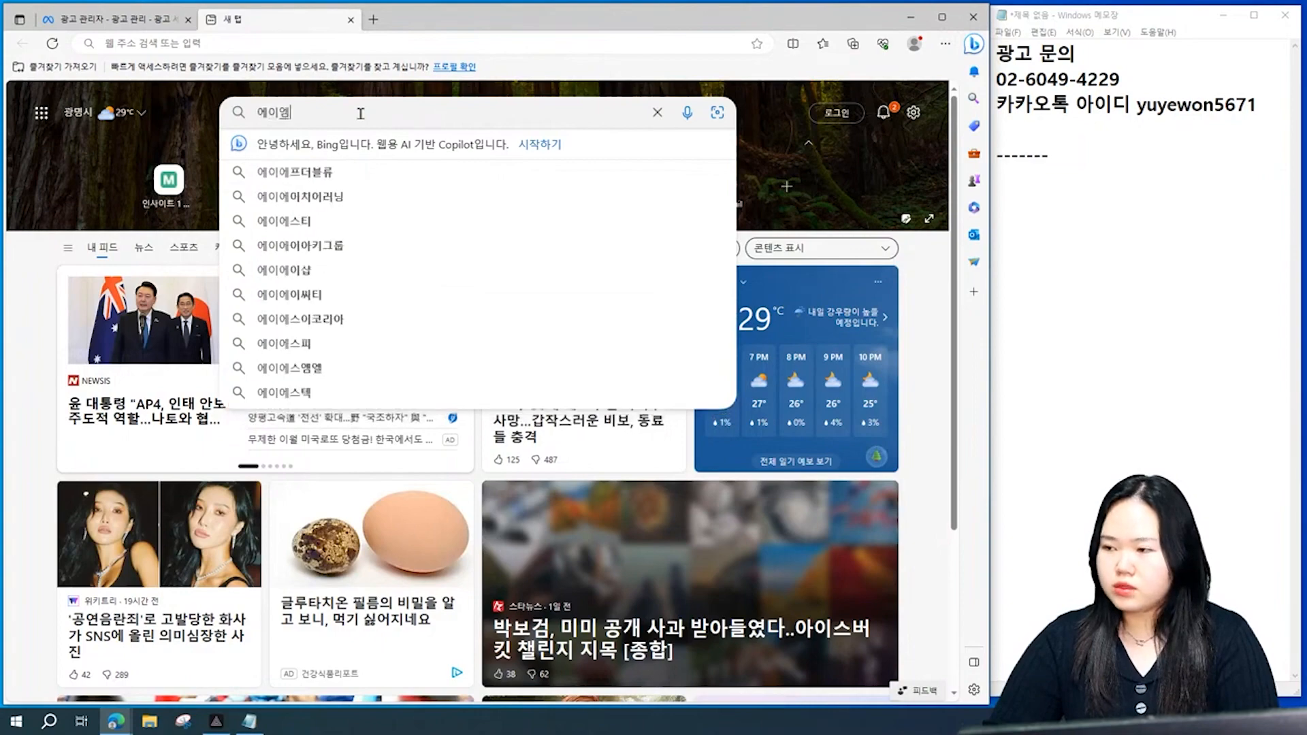
type("ㄹ로벌")
key("Return")
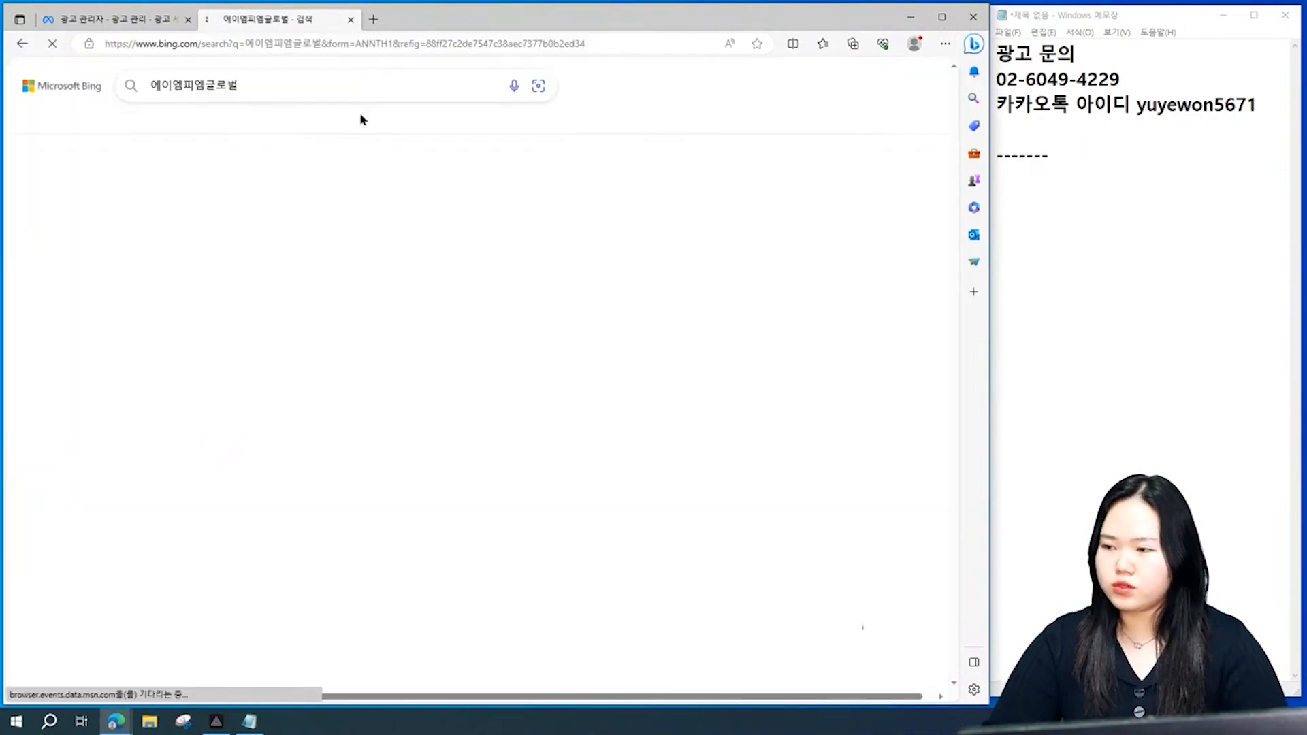
left_click(281, 234)
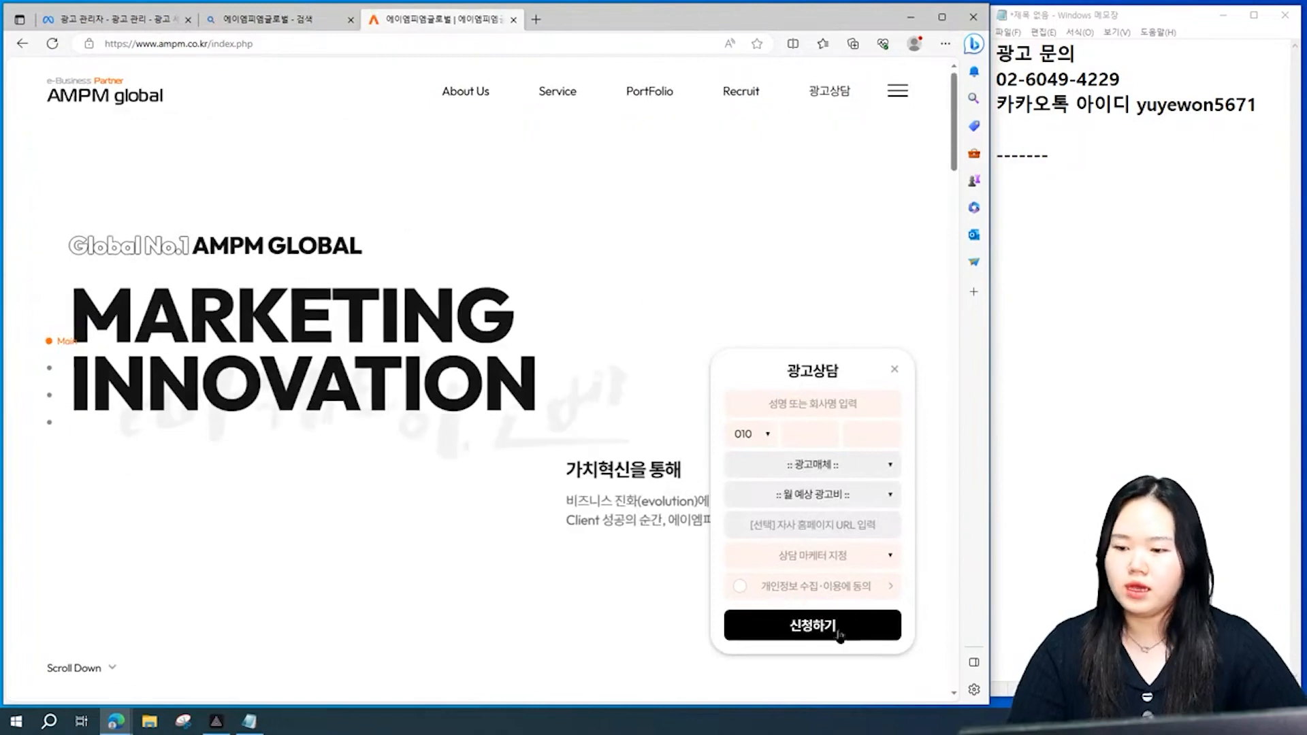
left_click_drag(856, 663, 917, 497)
left_click(922, 478)
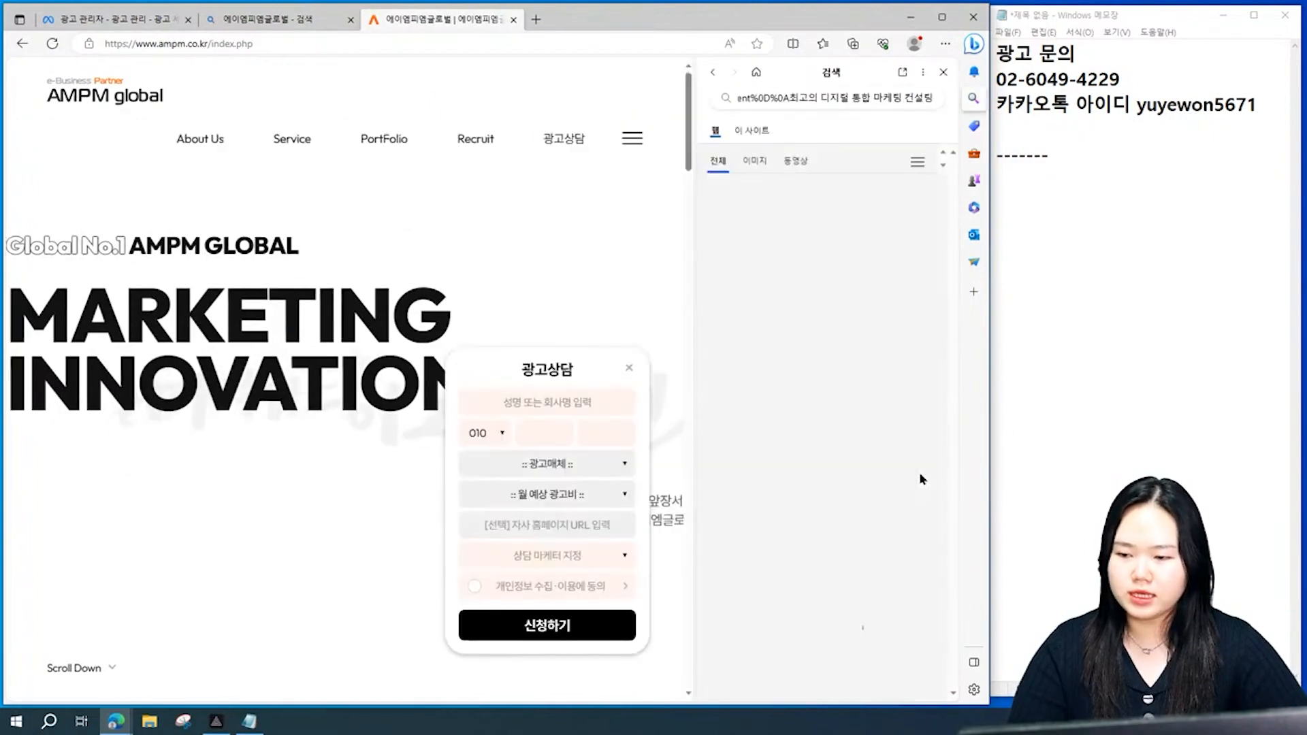
Return to the ad set editor in Ads Manager and read the explanation of its performance goal (성과 목표)
left_click(377, 52)
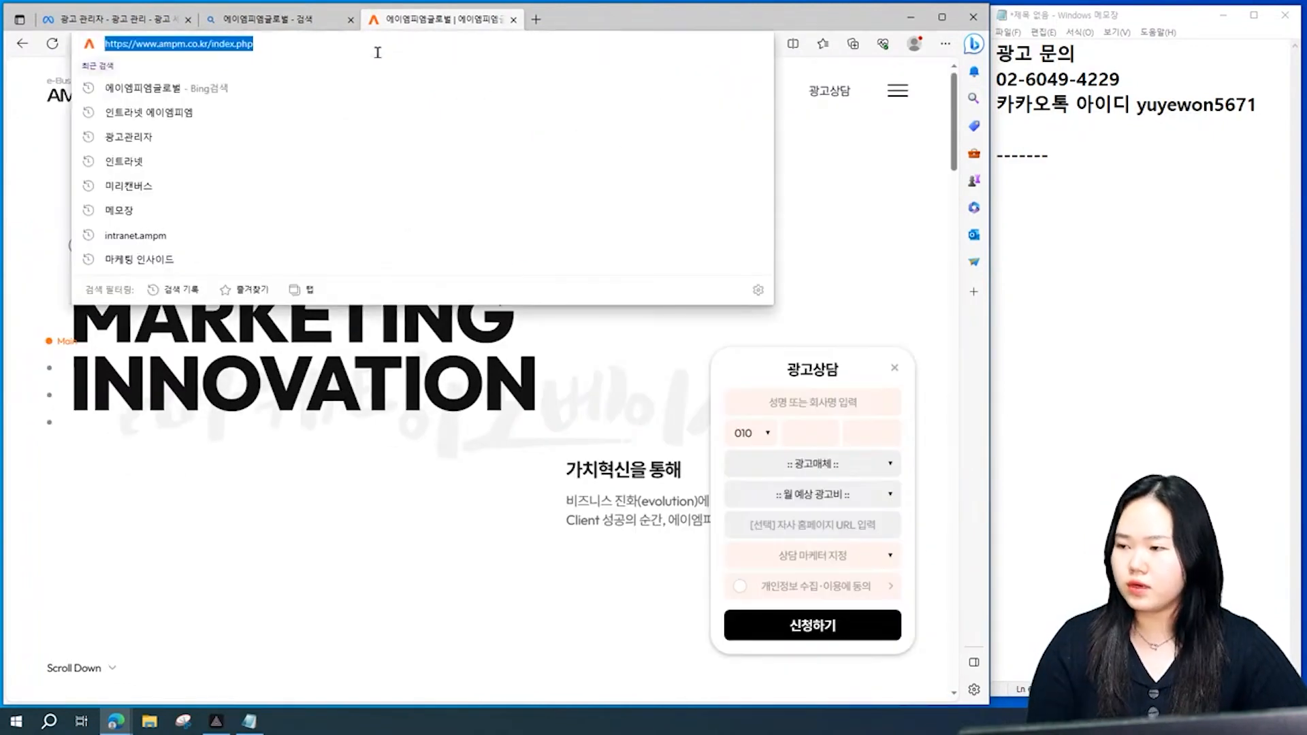
left_click(292, 19)
left_click(123, 19)
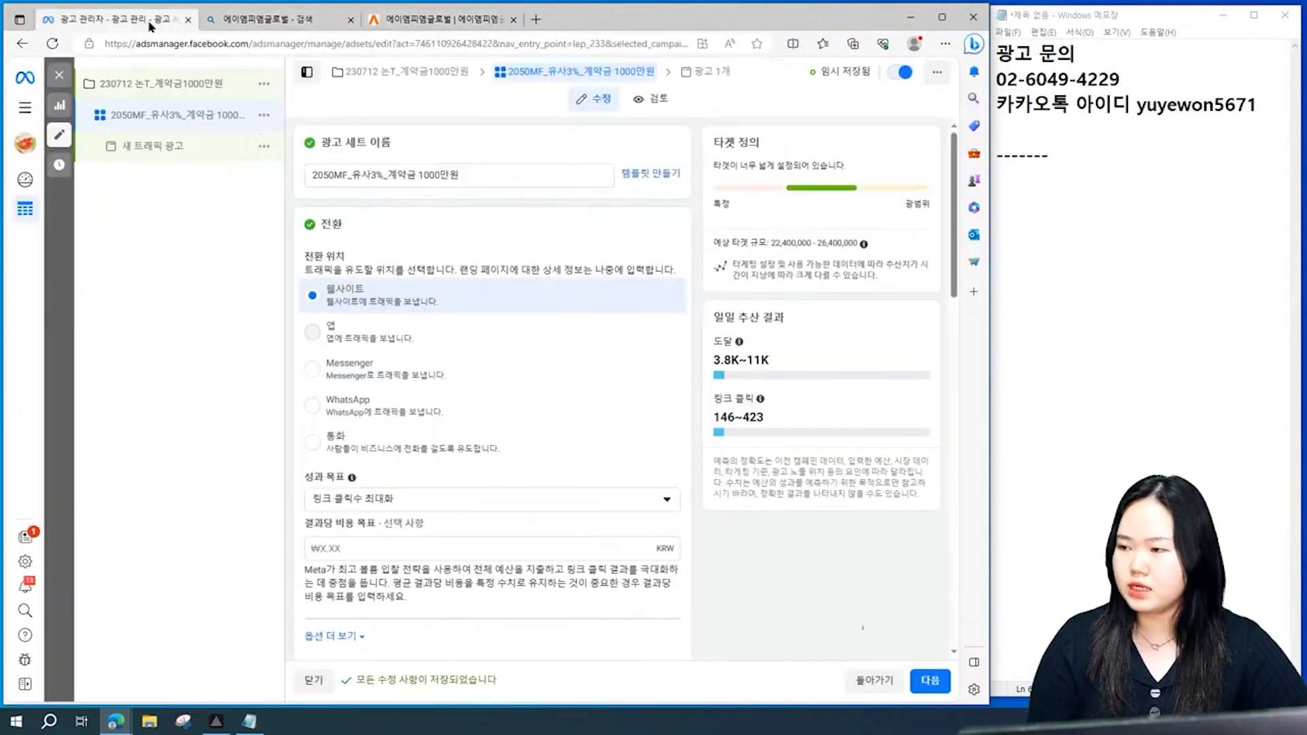
scroll(365, 205, "down", 5)
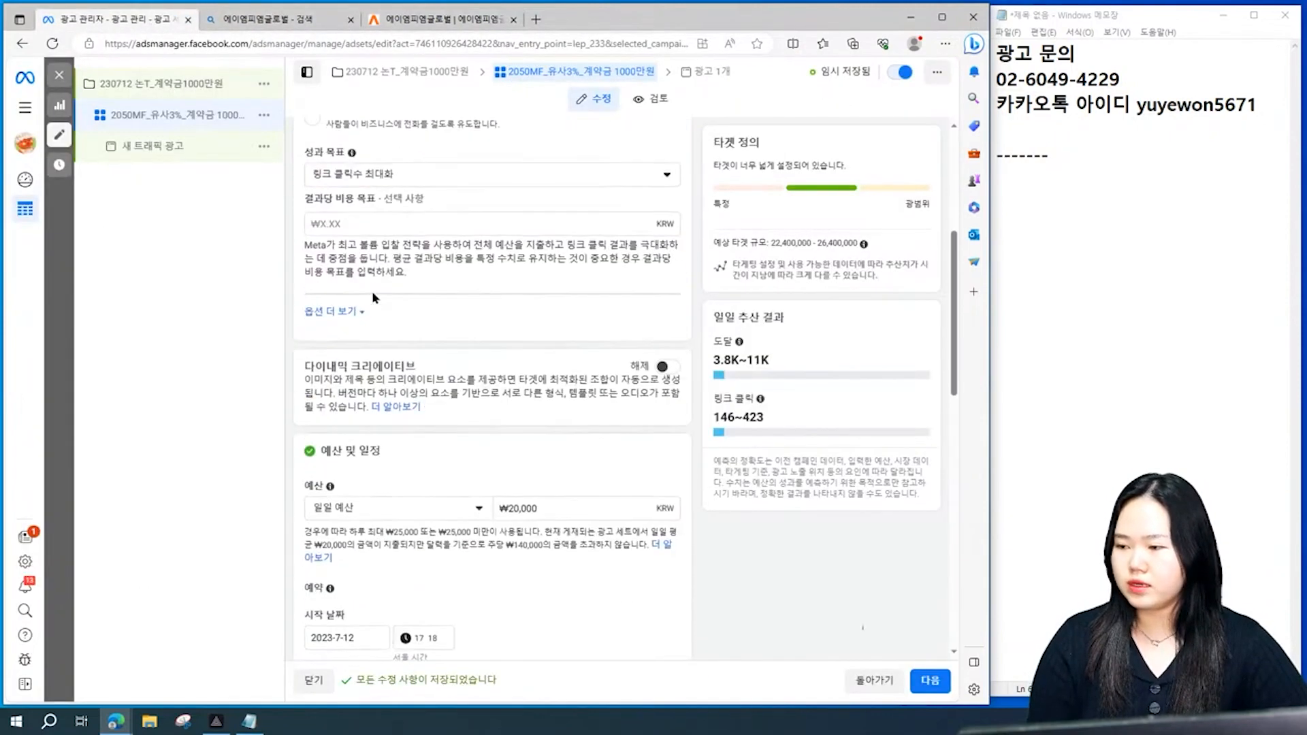
left_click_drag(347, 151, 304, 151)
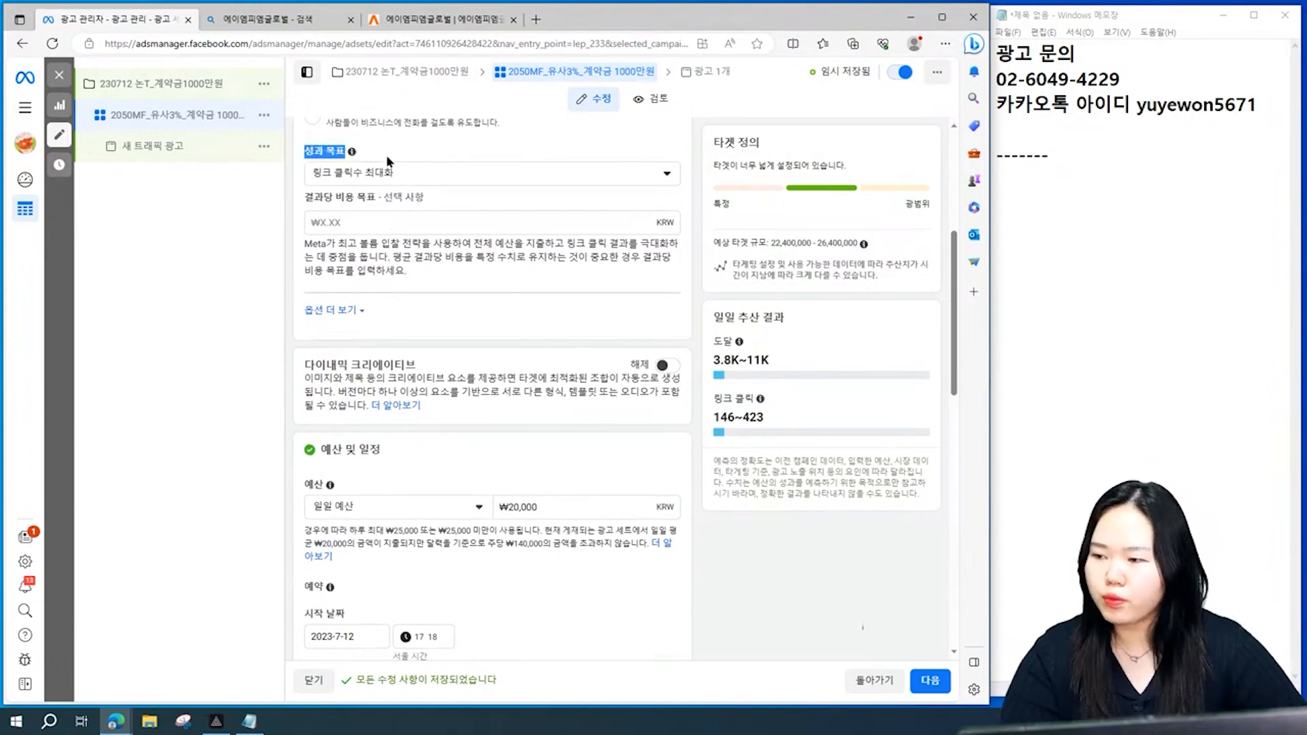
left_click(353, 153)
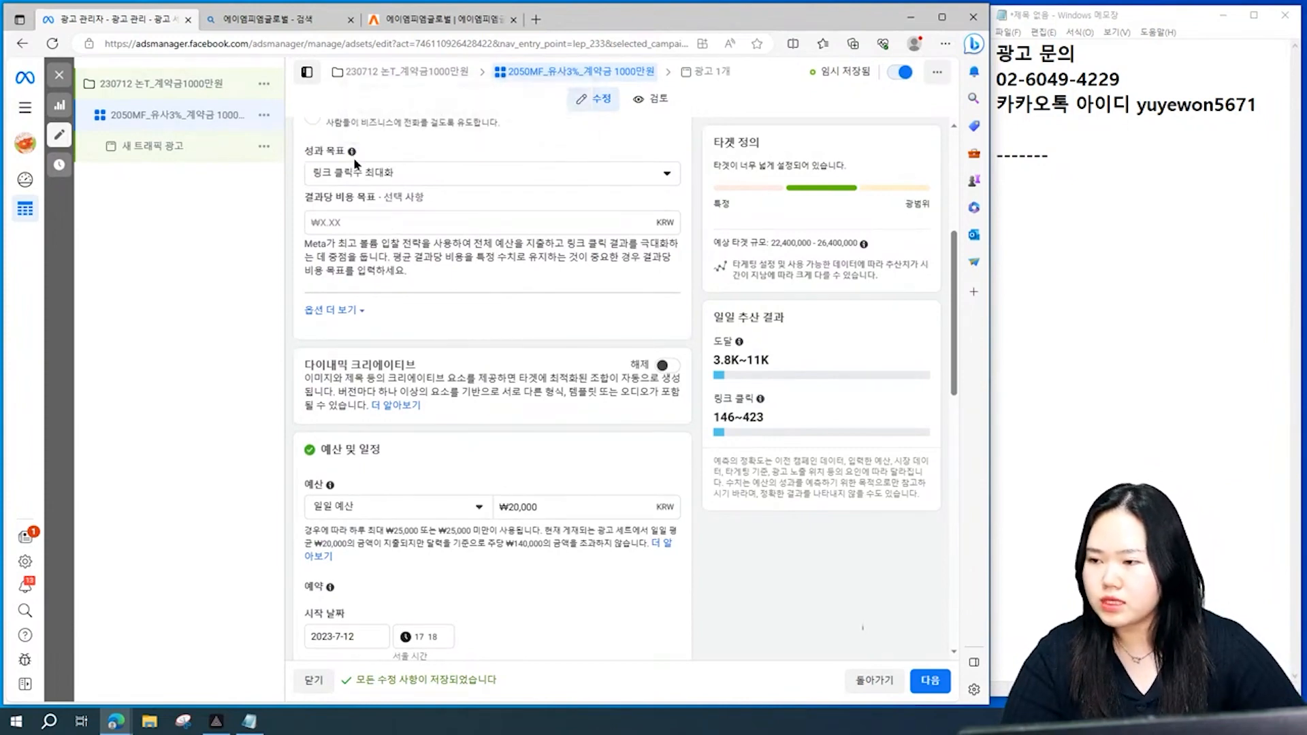
mouse_move(352, 156)
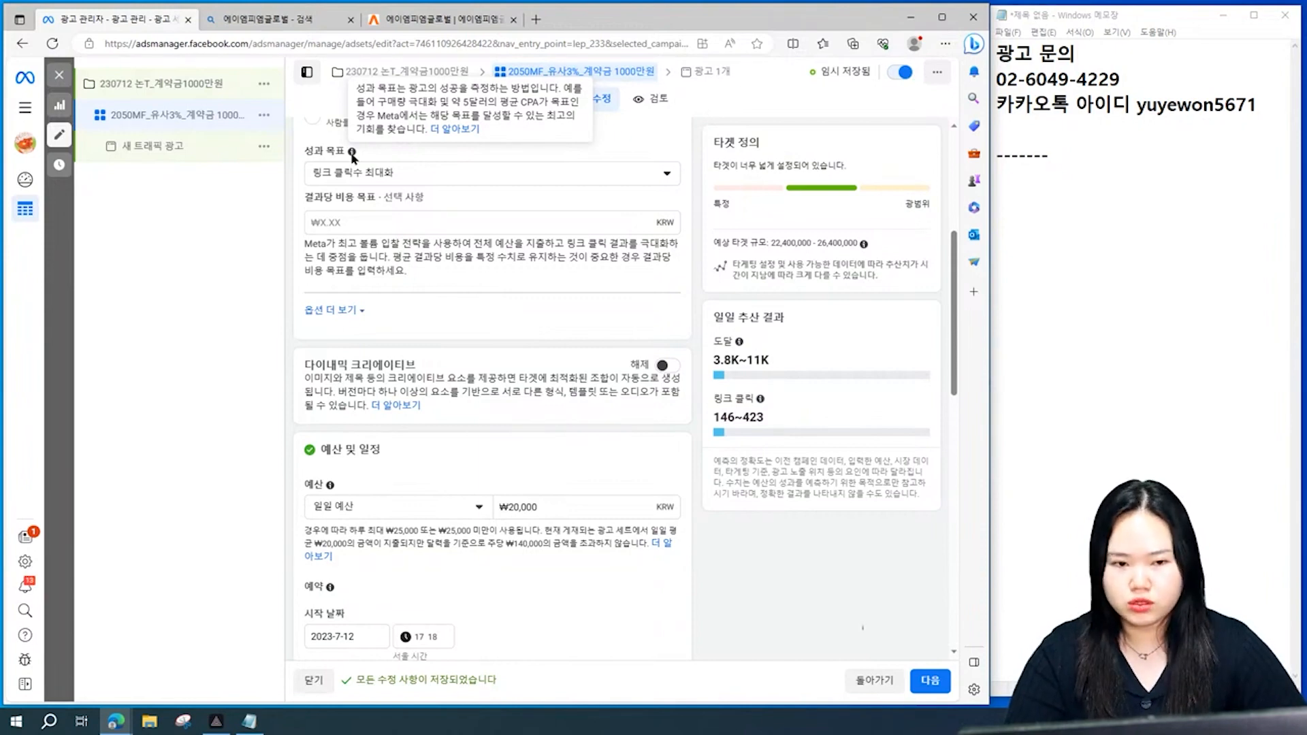
Set the ad set's performance goal to 랜딩 페이지 조회수 최대화 after viewing the other available goals
left_click(408, 178)
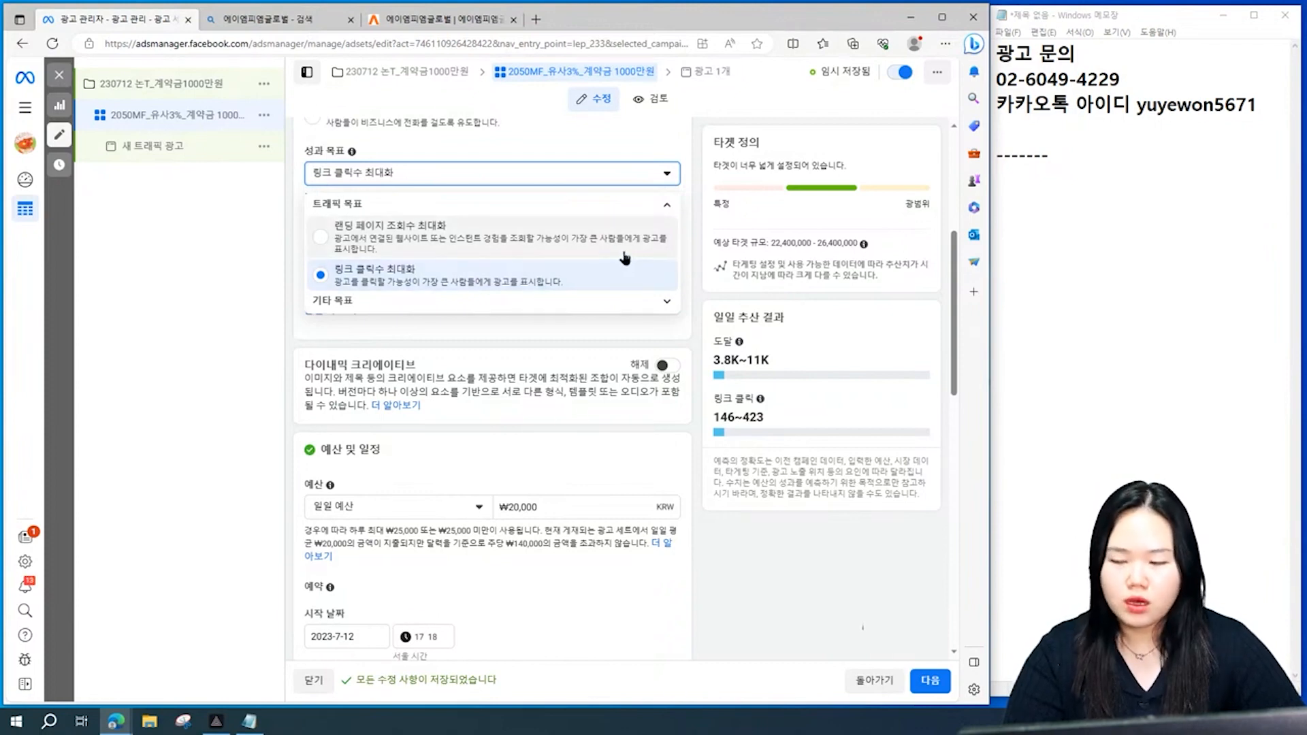
left_click(421, 298)
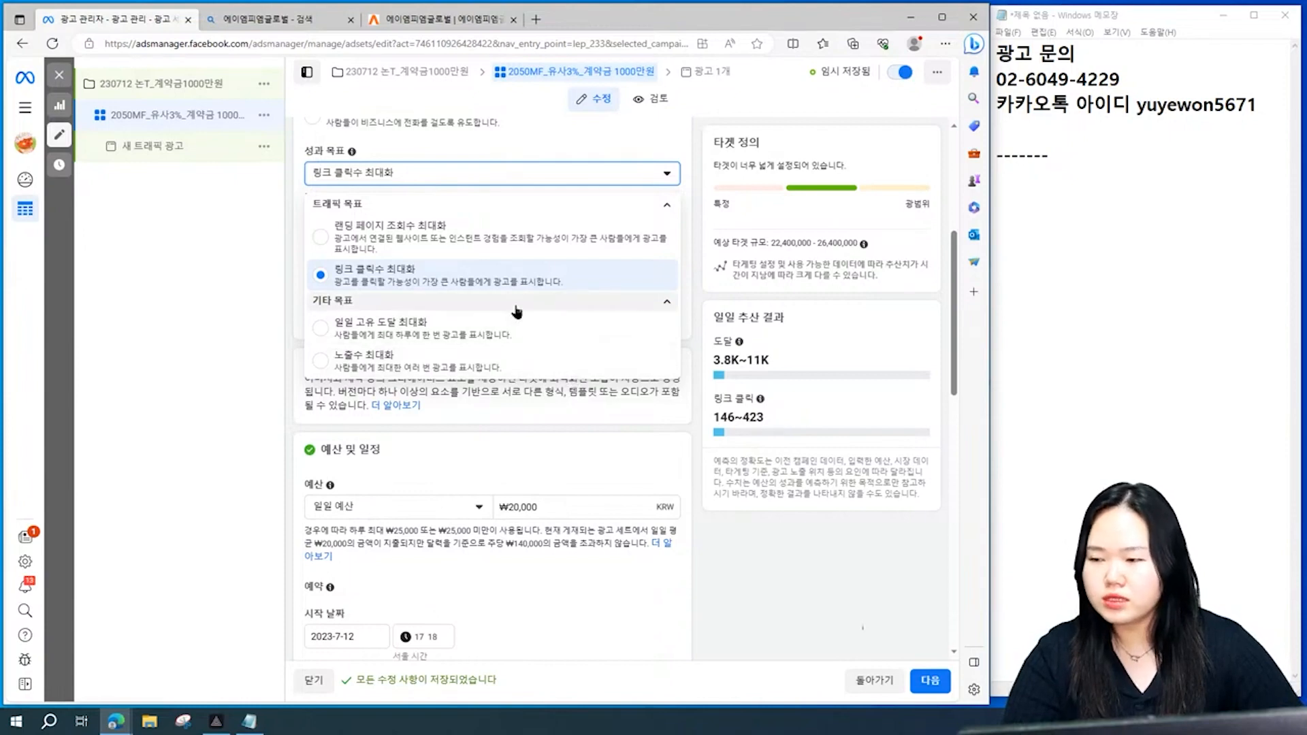
left_click(456, 237)
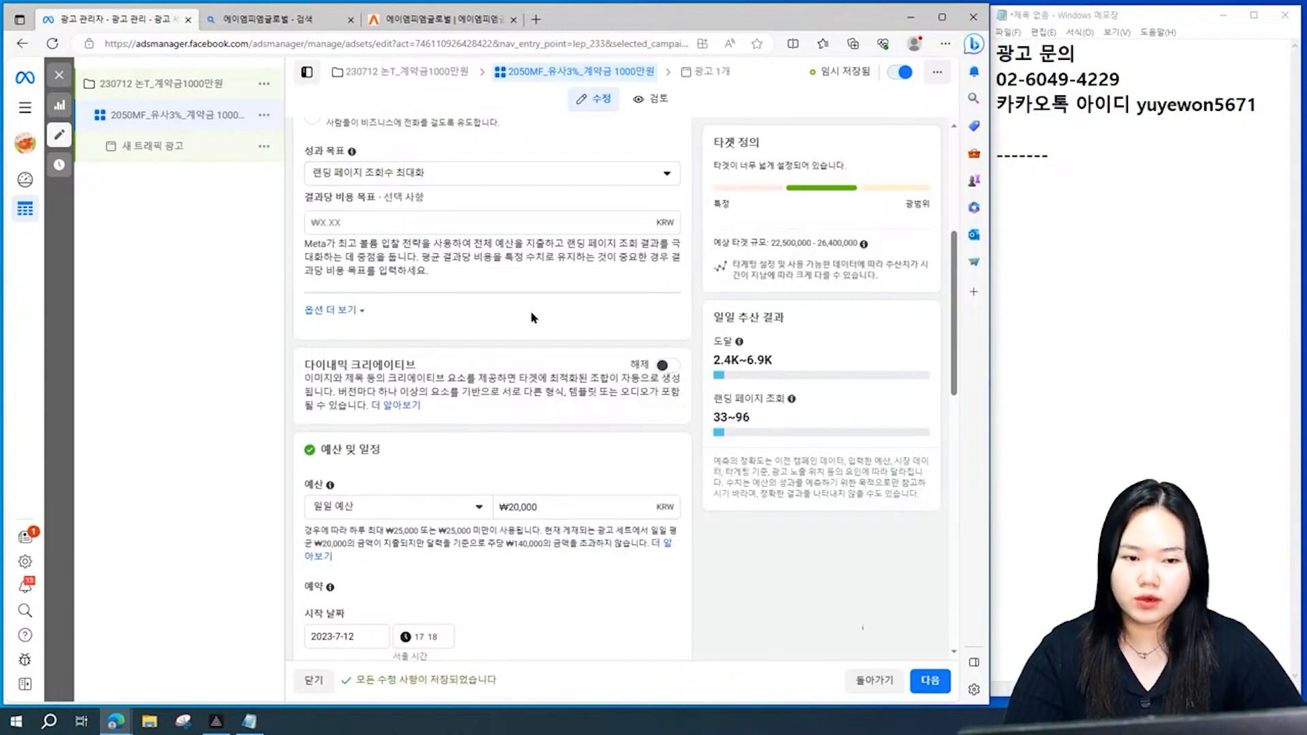
left_click(459, 183)
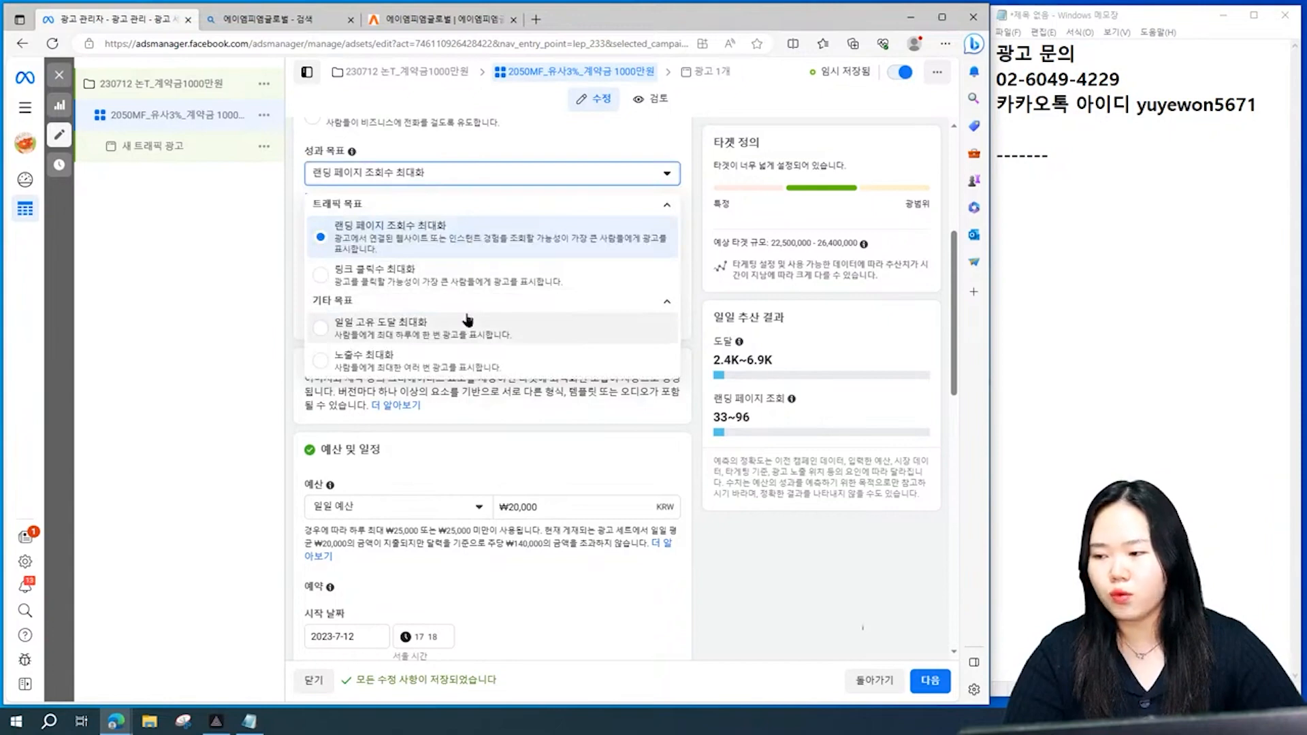
left_click(495, 159)
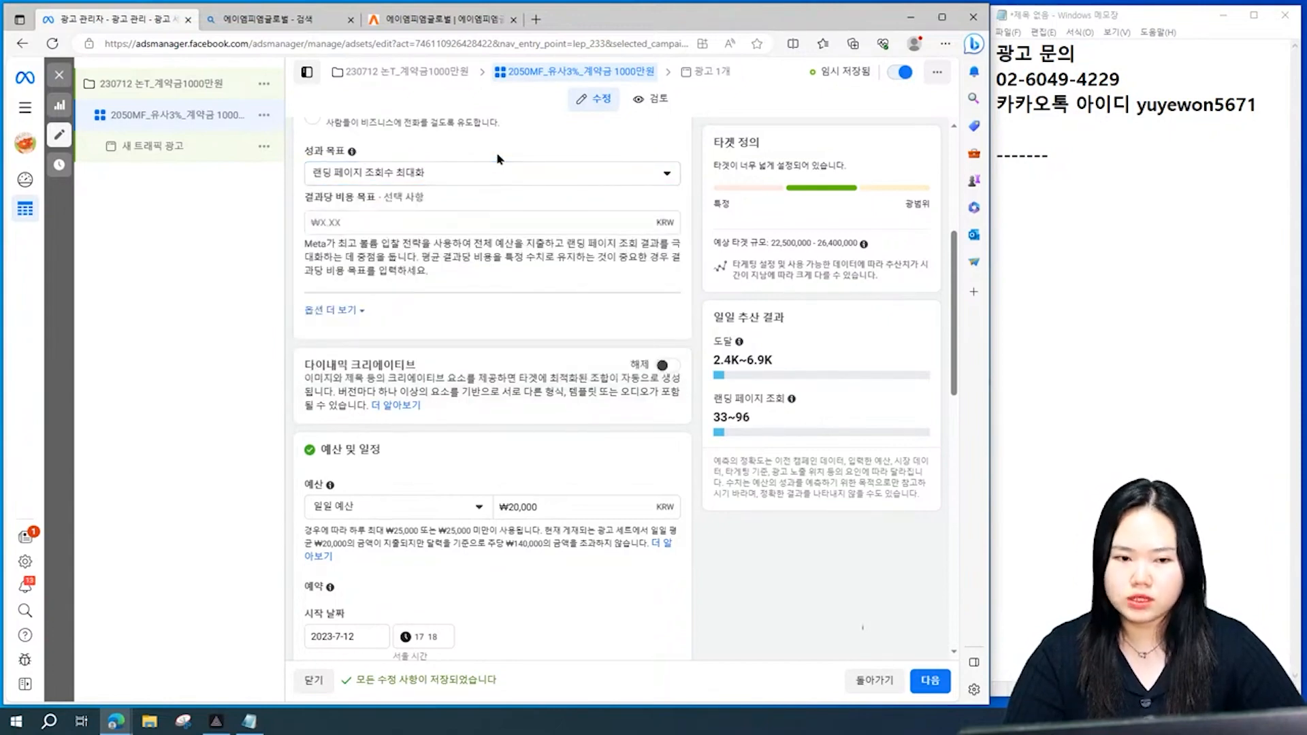
Set the ad set's daily budget to ₩10,000
scroll(507, 368, "down", 2)
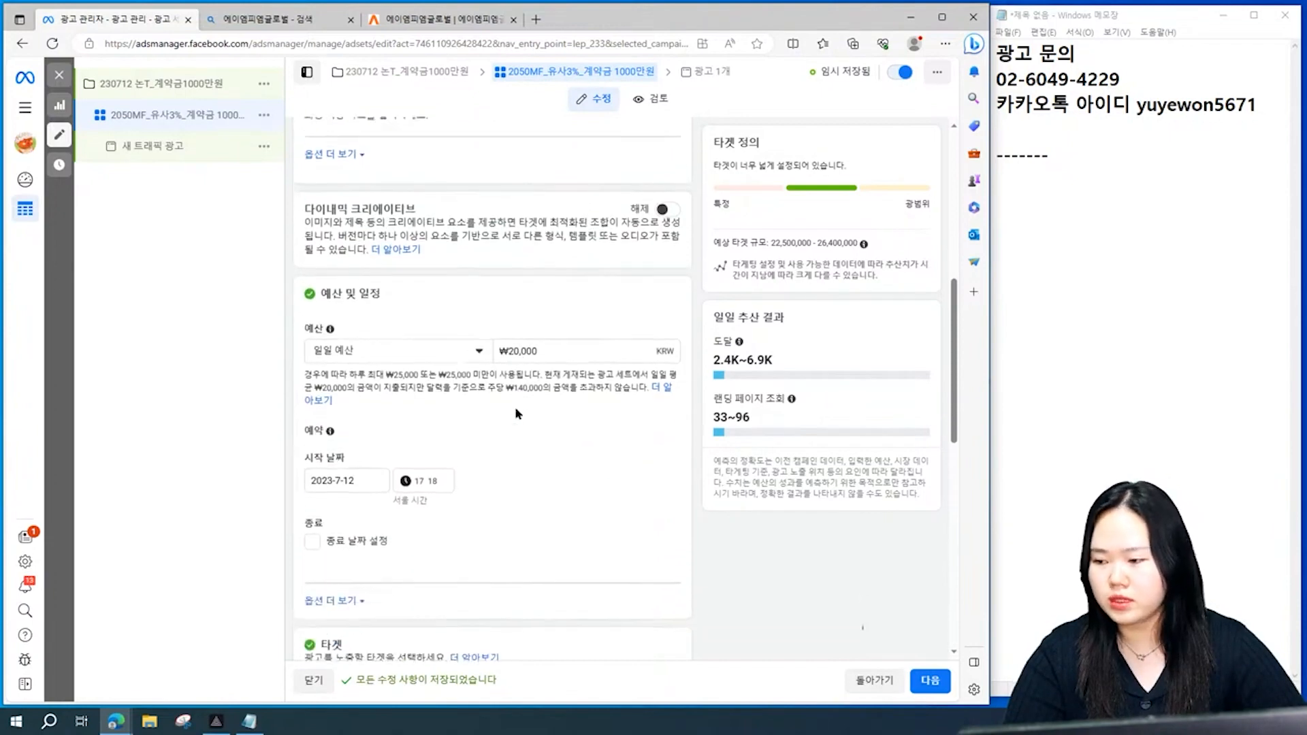
double_click(539, 347)
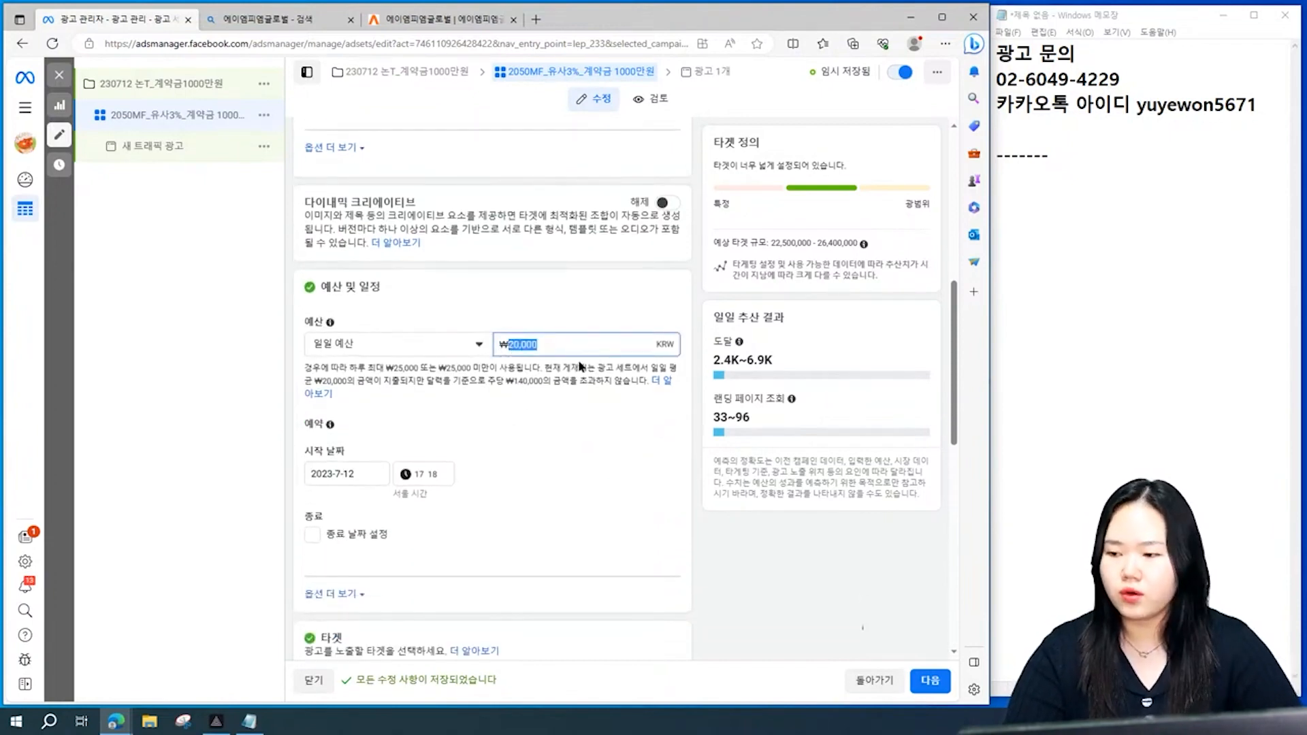
type("10000")
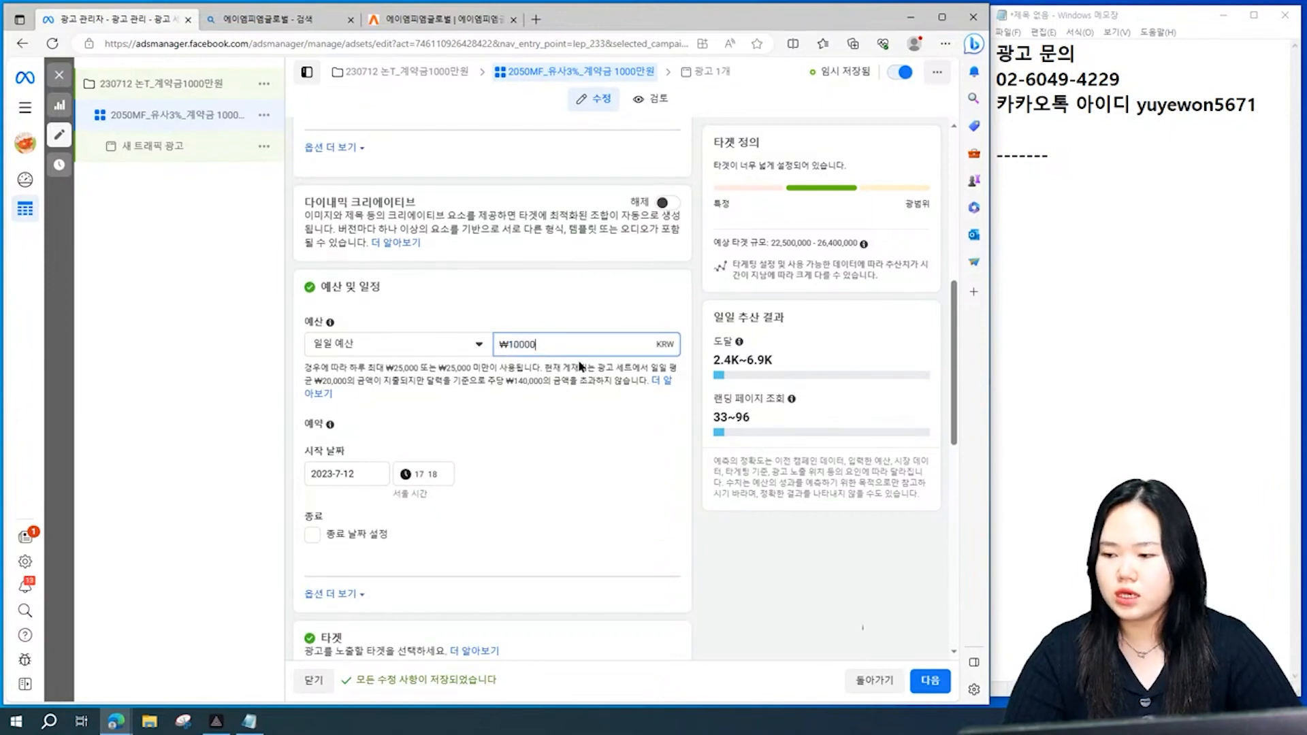
left_click(590, 315)
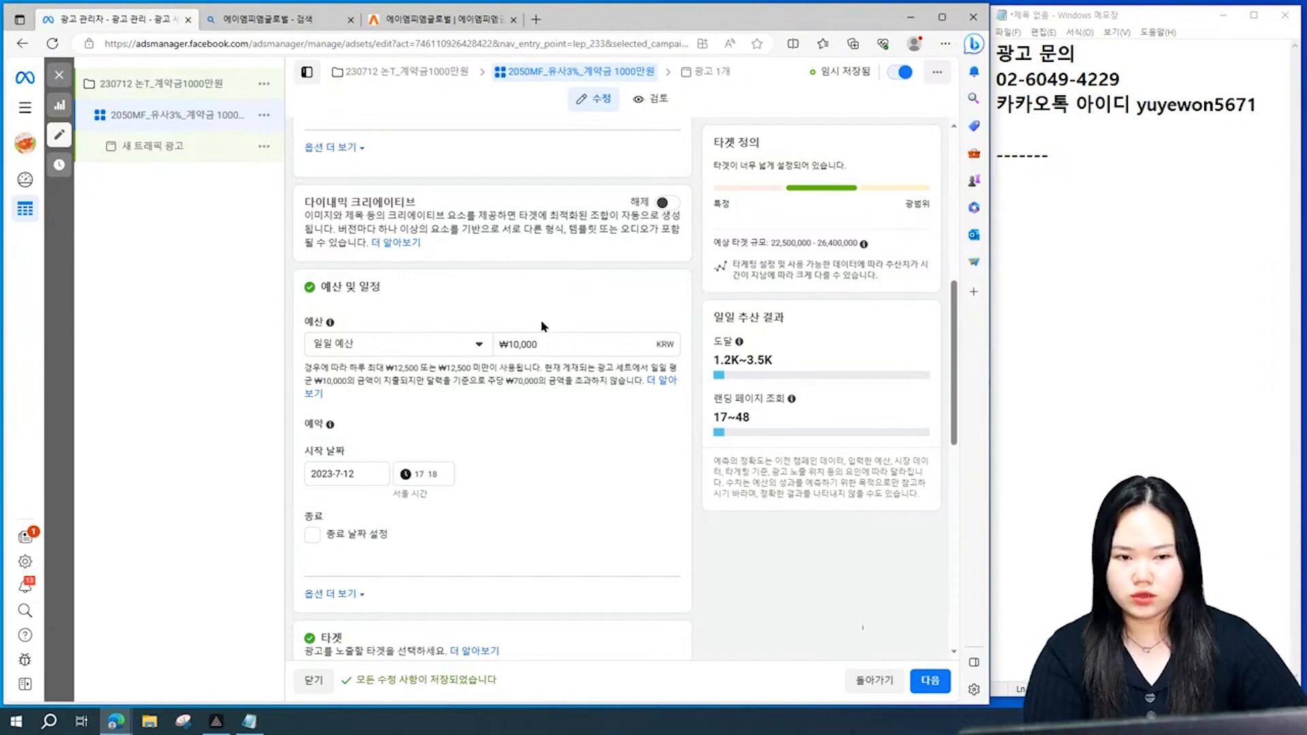
Limit the target audience's age range to 20 through 50
scroll(557, 334, "down", 4)
scroll(557, 333, "up", 3)
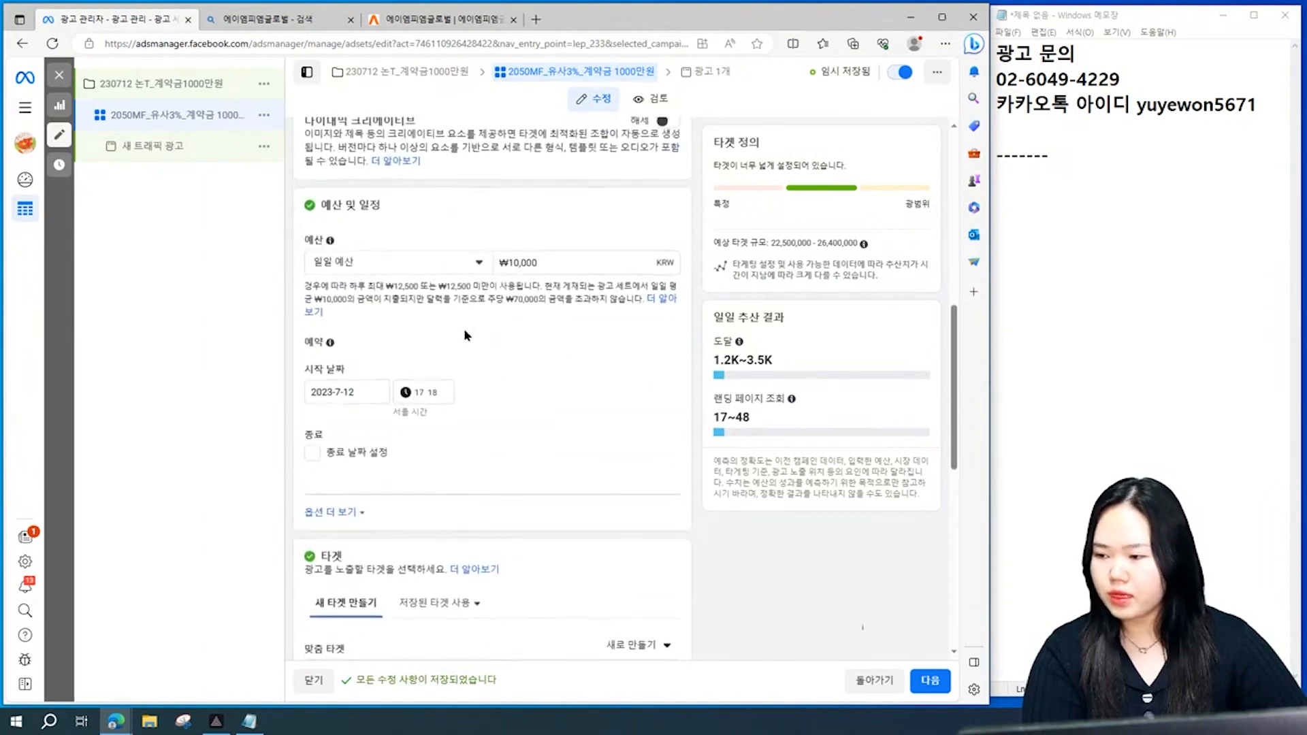
scroll(525, 433, "down", 7)
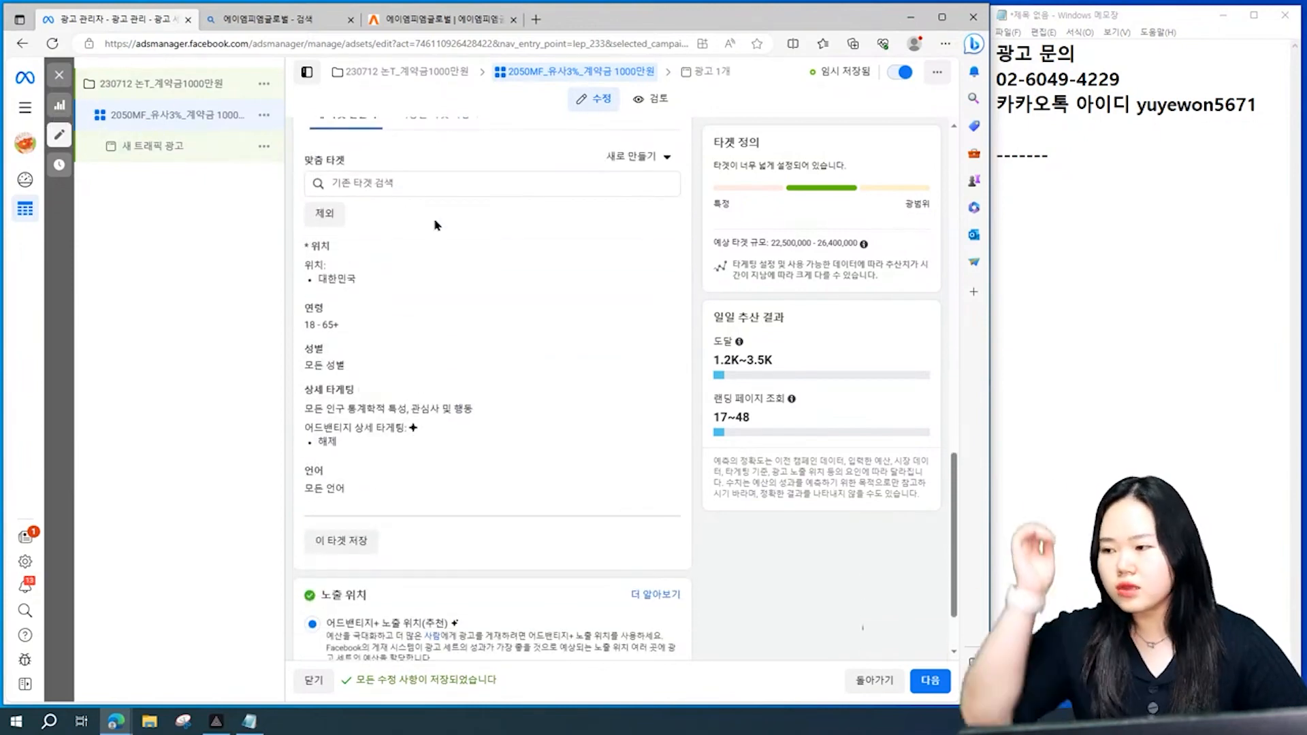
left_click(323, 319)
left_click(346, 339)
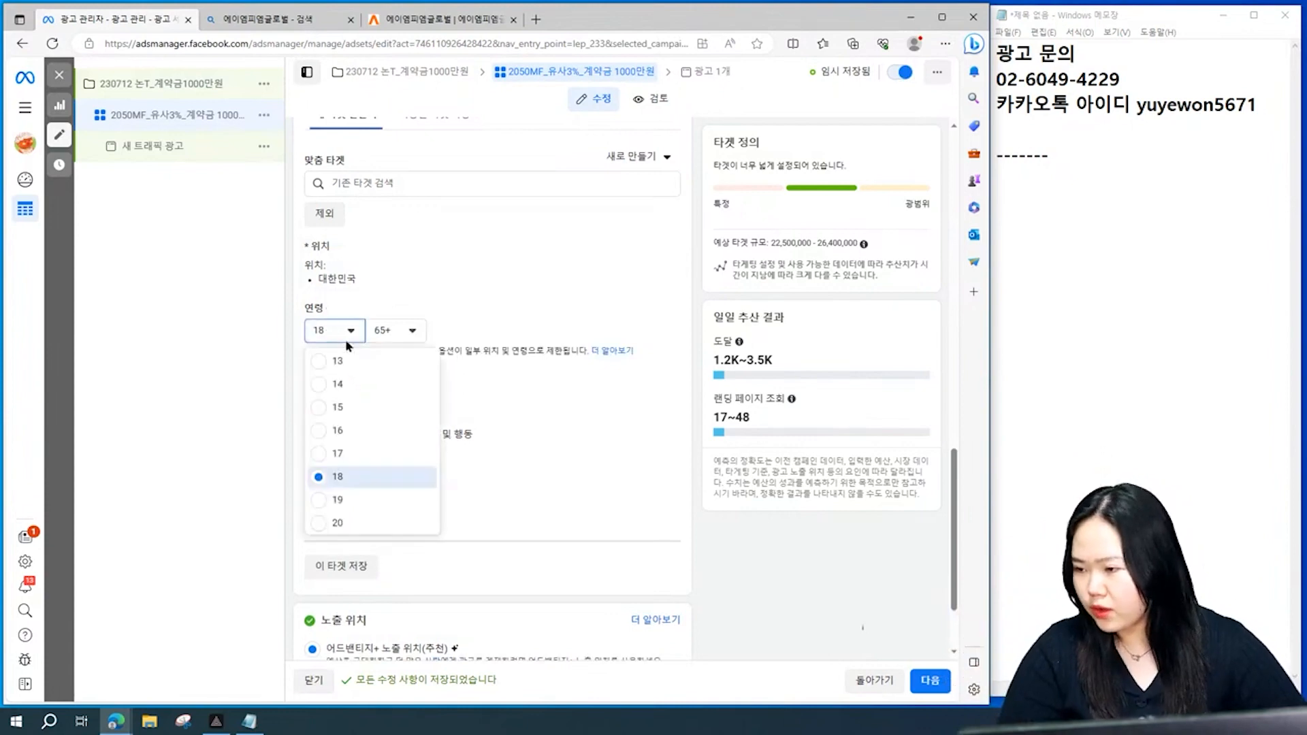
left_click(337, 522)
left_click(395, 330)
scroll(426, 453, "up", 3)
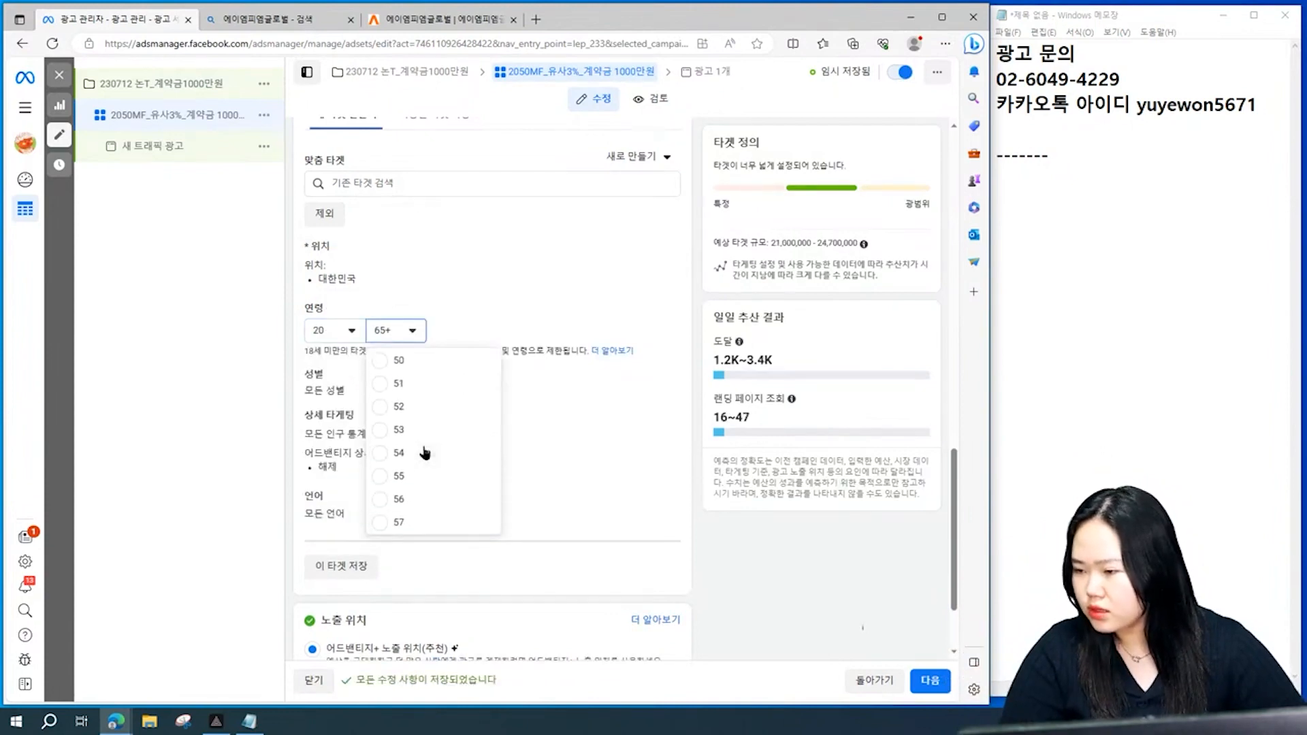
left_click(414, 379)
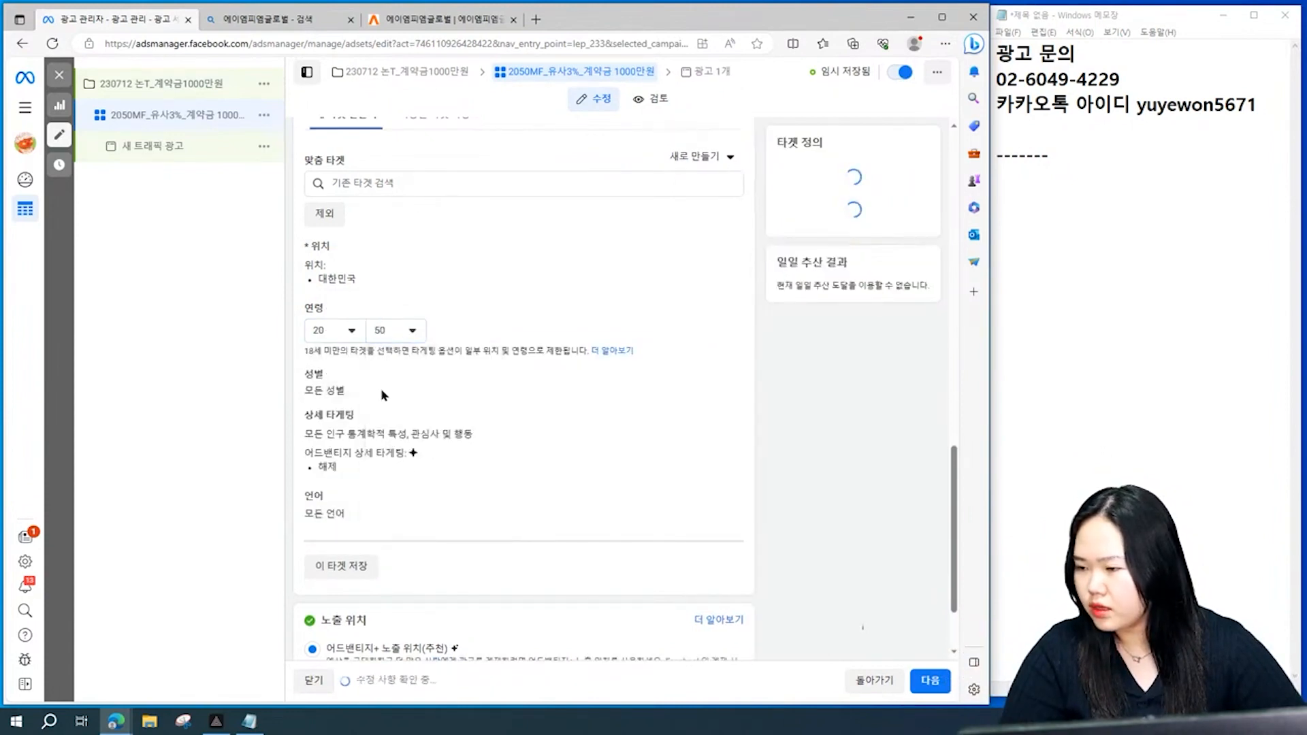
Try out creating a lookalike audience, viewing the available sources and choosing three audiences up to 3%, and cancel it
scroll(408, 394, "down", 1)
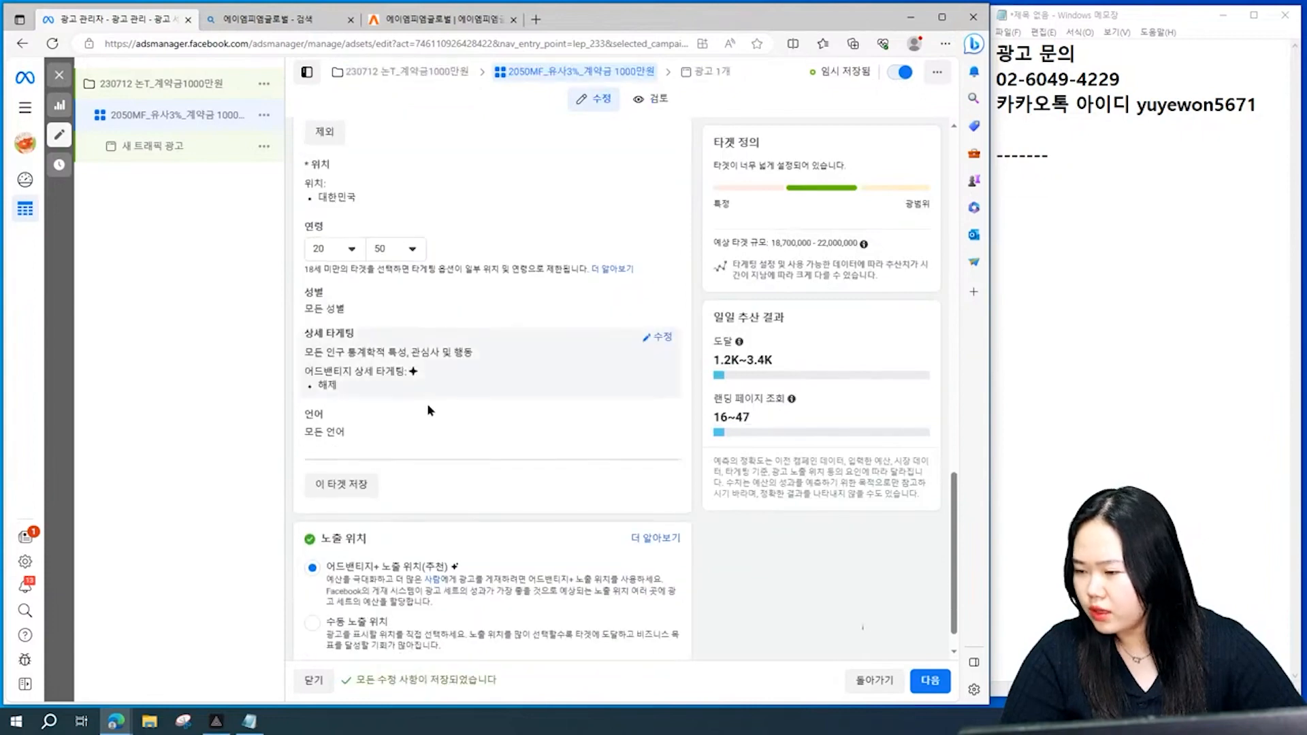
scroll(409, 398, "up", 2)
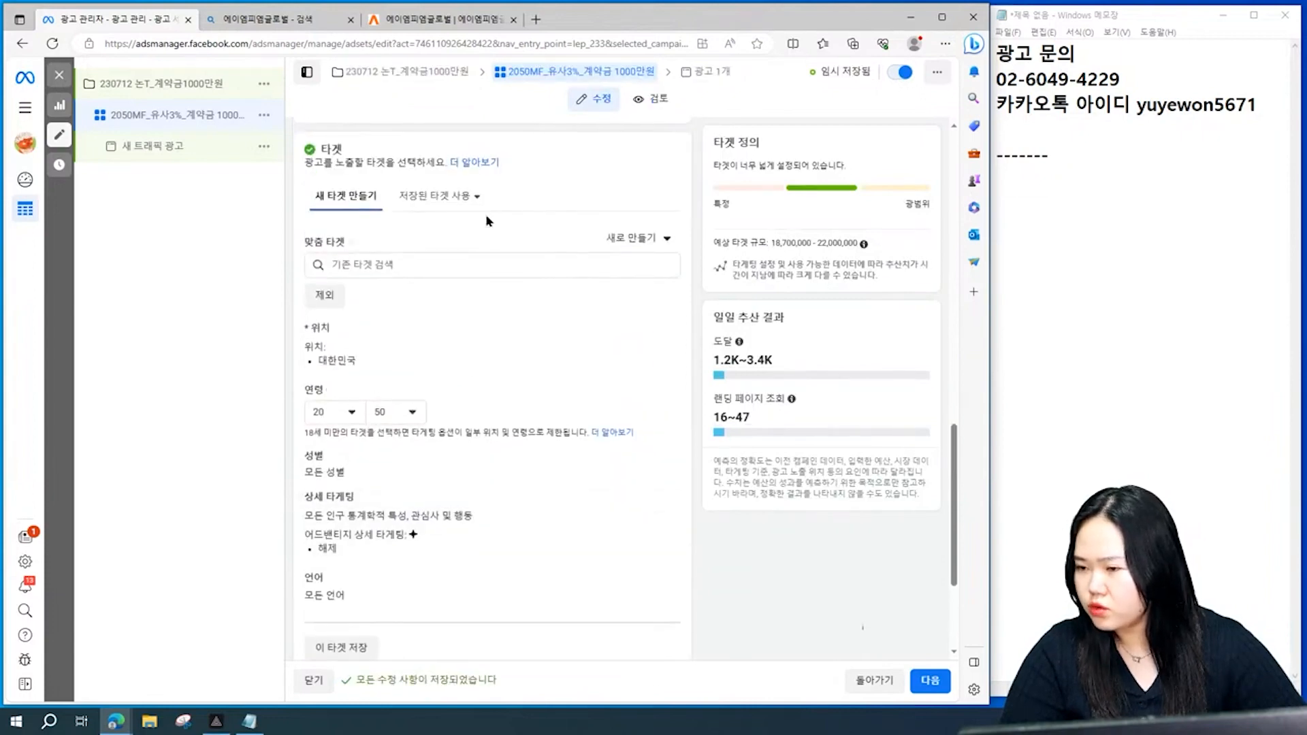
left_click(638, 238)
left_click(650, 336)
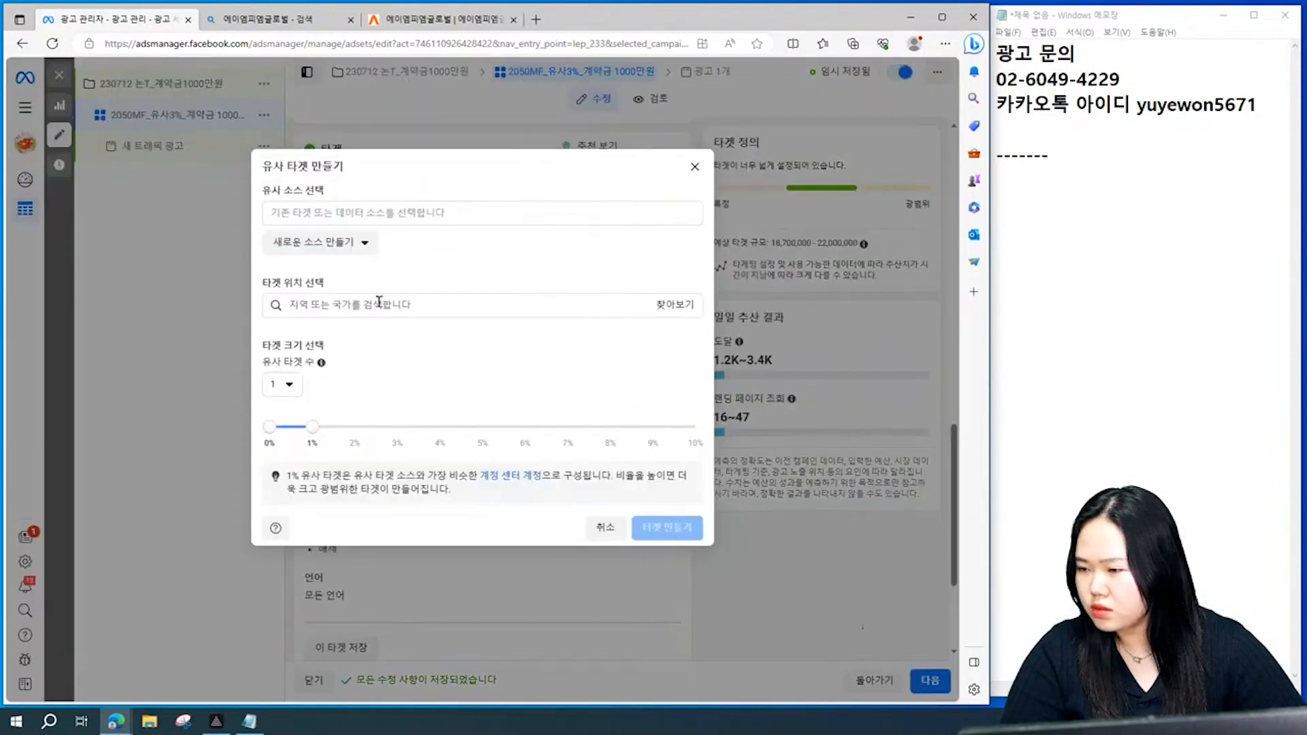
left_click(358, 218)
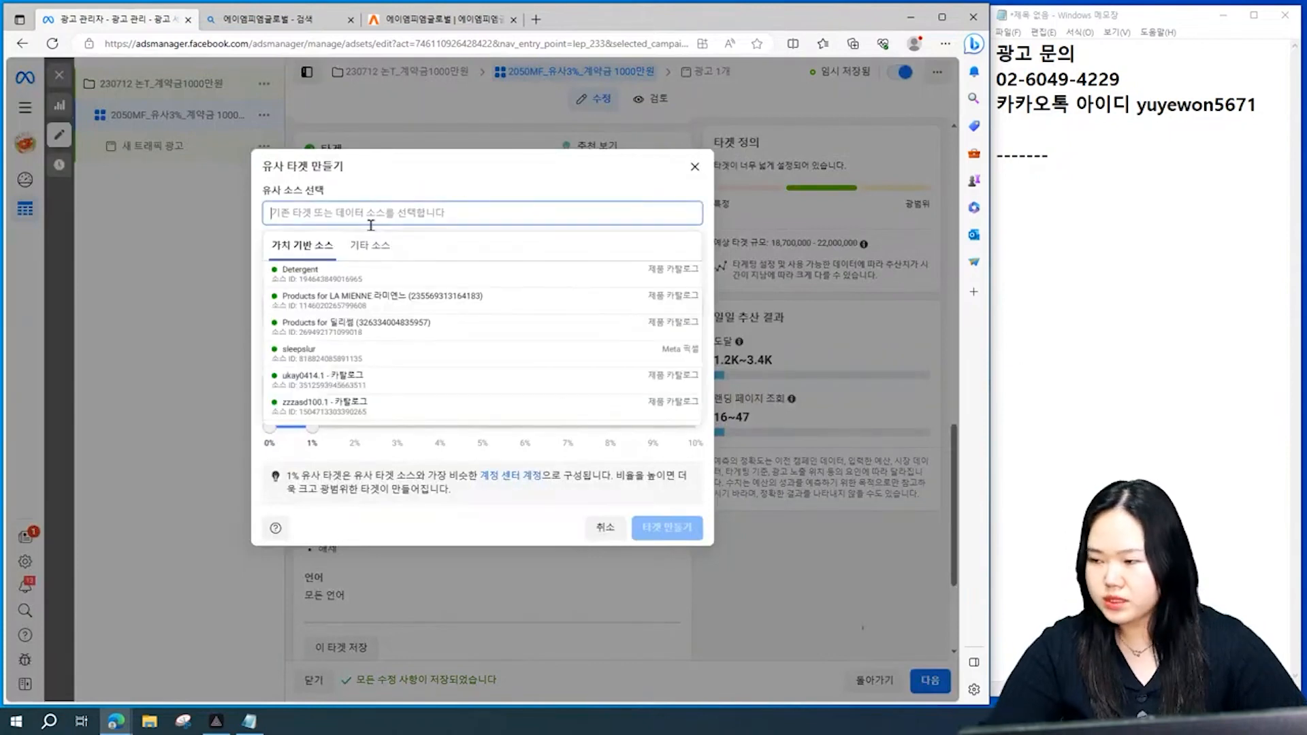
left_click(549, 181)
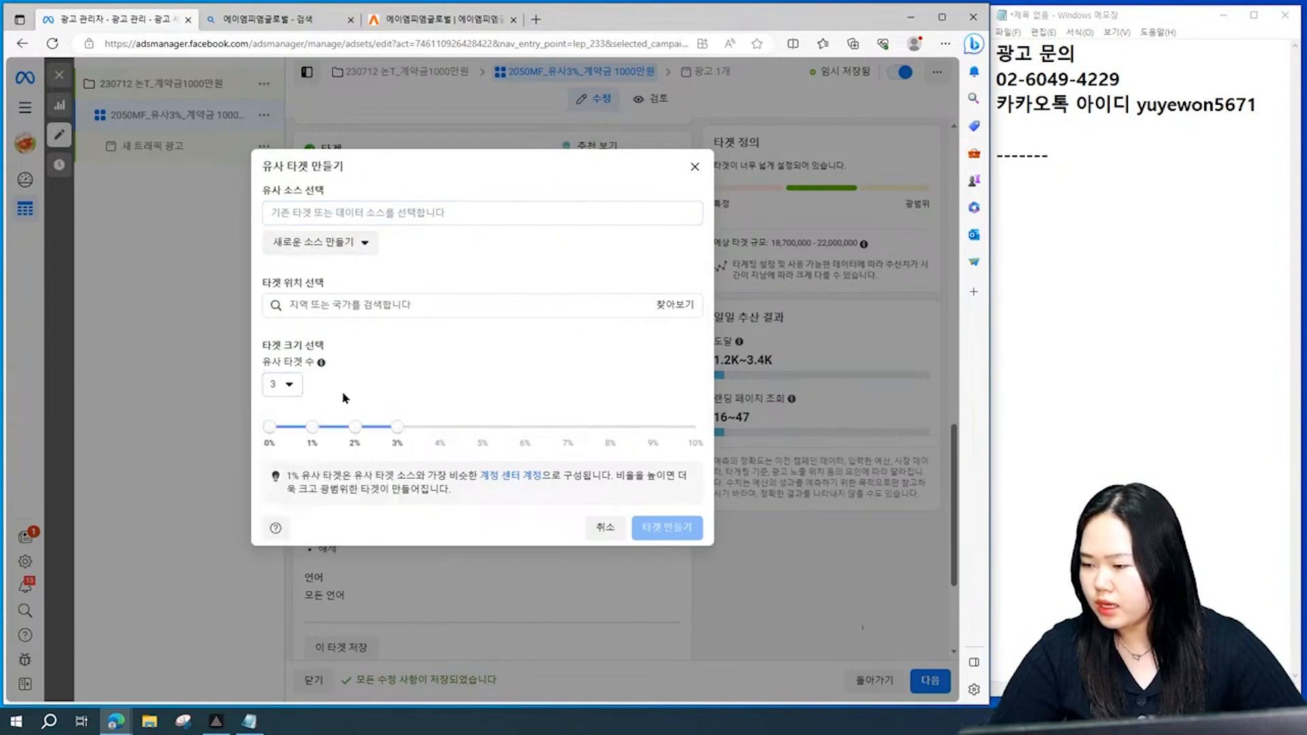
left_click(605, 527)
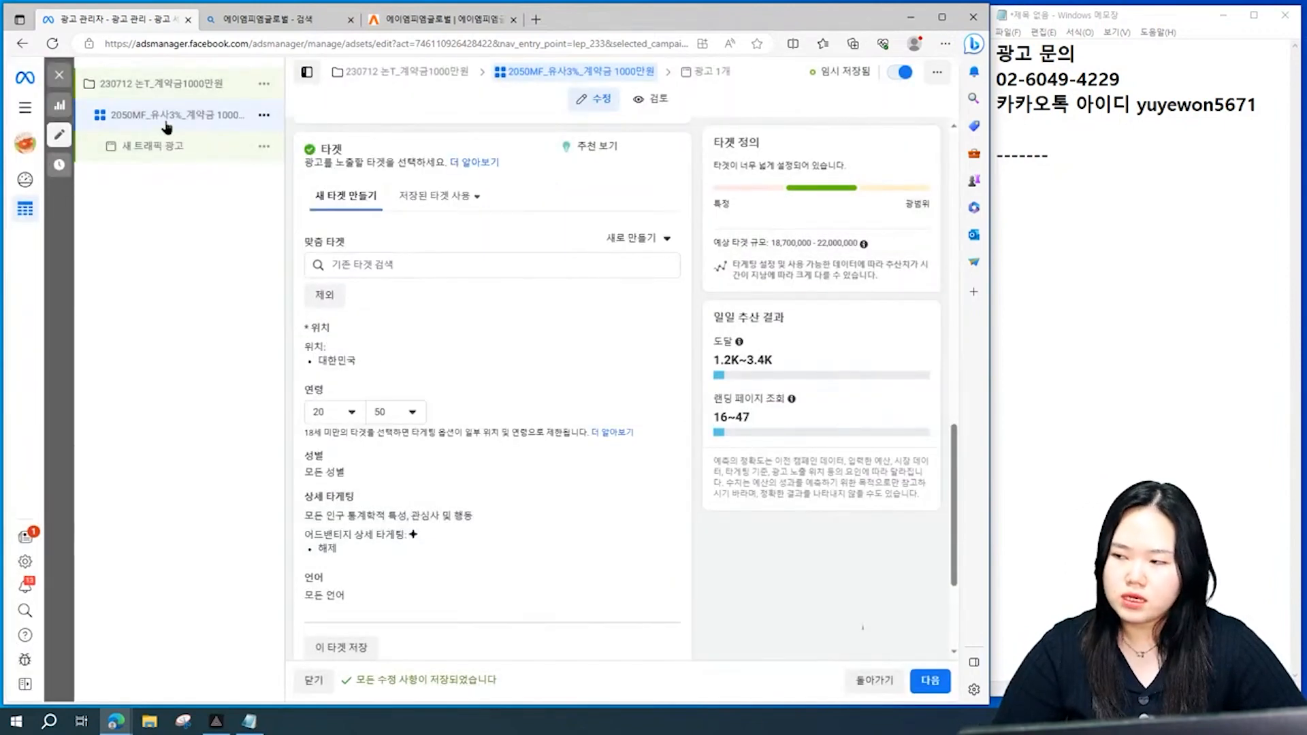
Restrict the target audience's language to 한국어
scroll(456, 369, "down", 2)
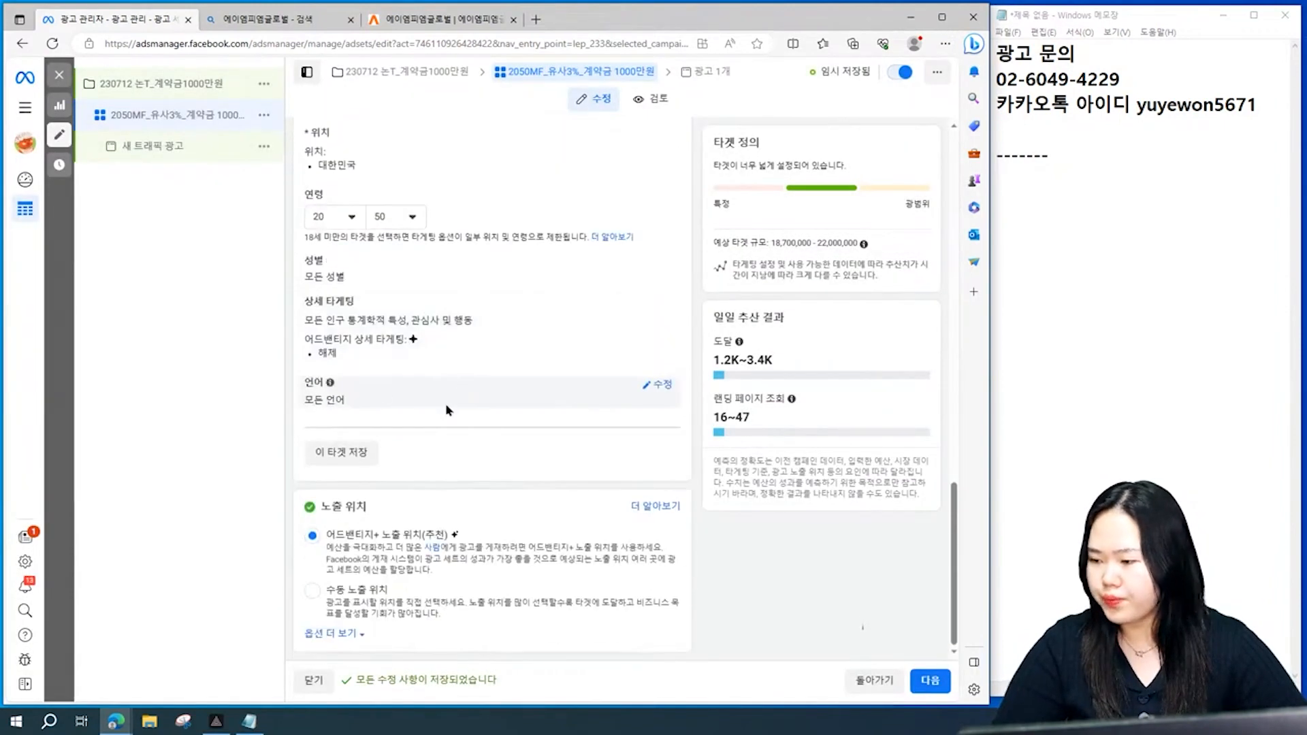
left_click(664, 387)
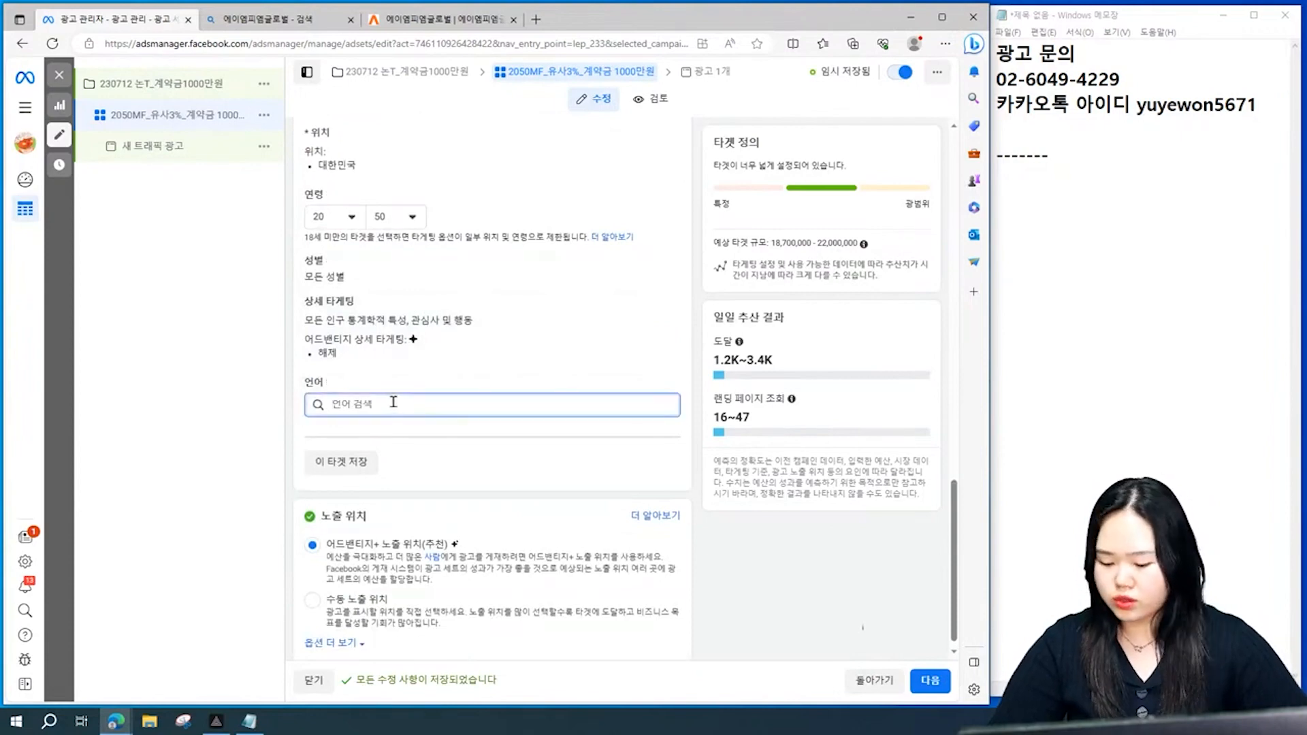
type("혀이")
key("BackSpace")
key("BackSpace")
key("BackSpace")
type("한")
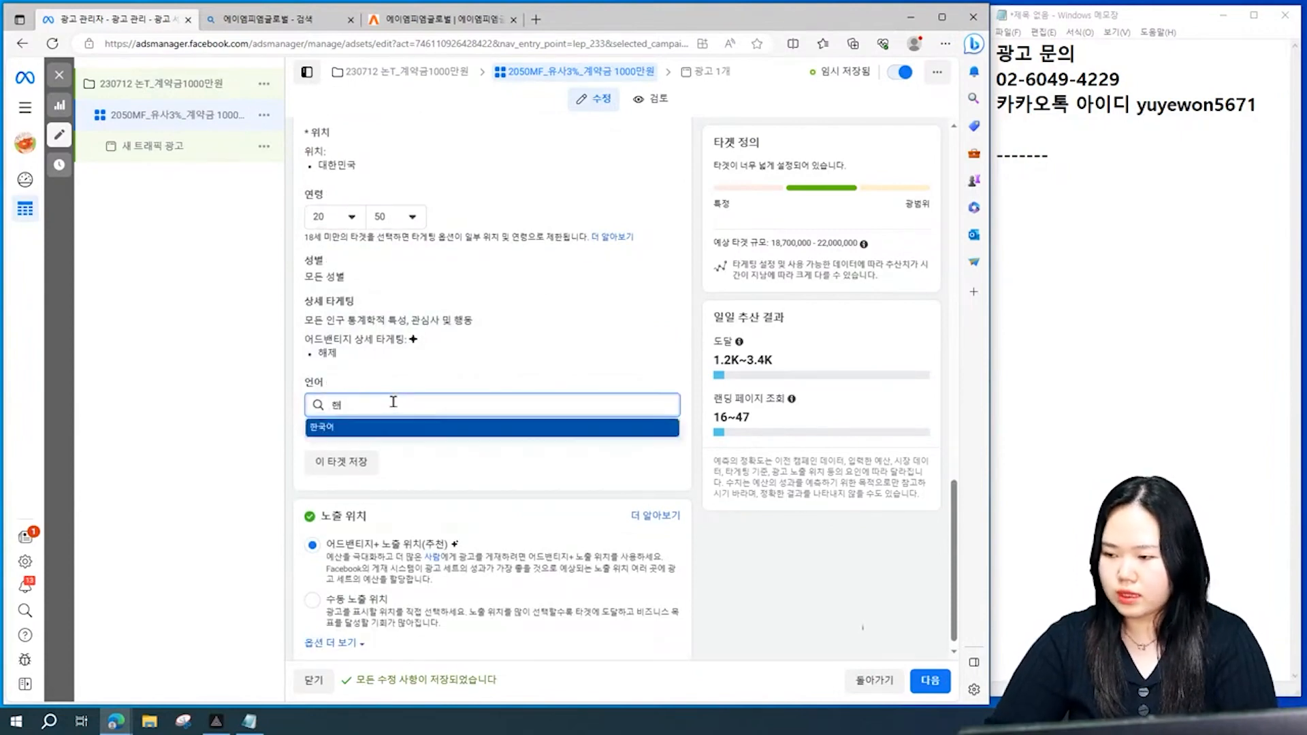
left_click(347, 429)
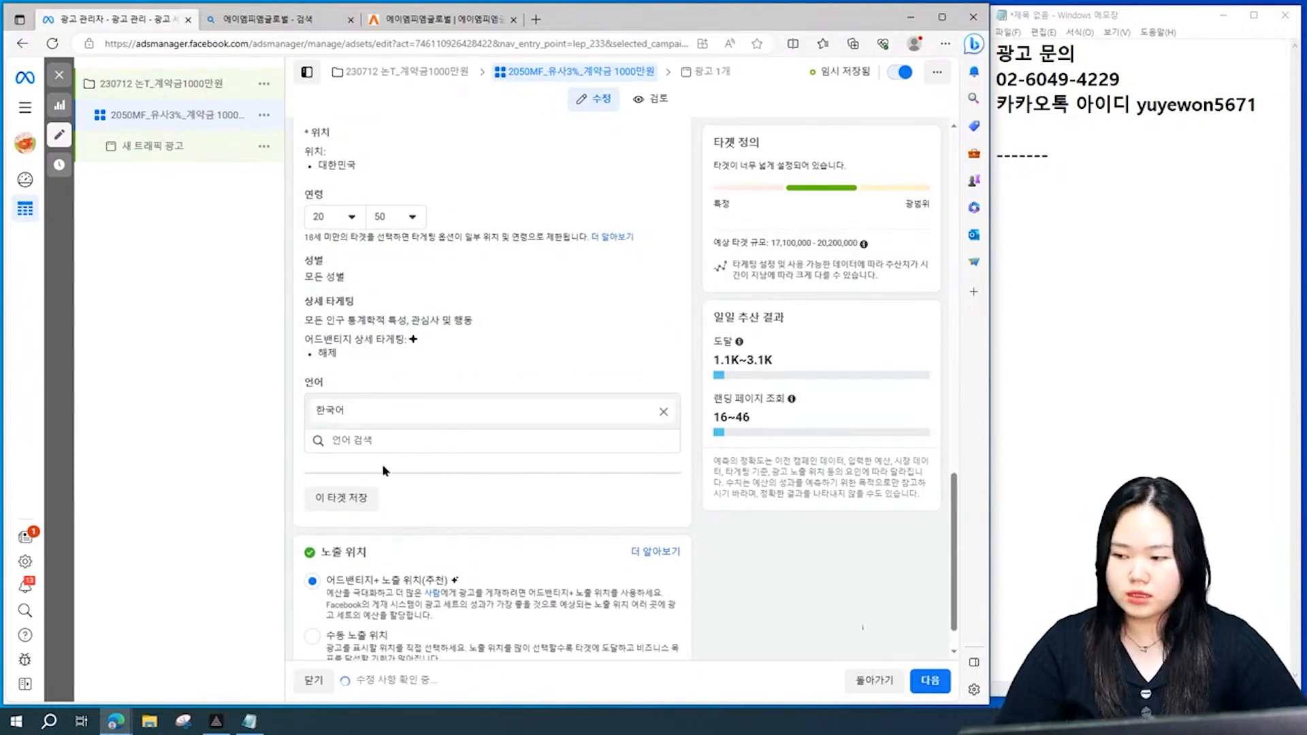
Review the target audience settings and try saving the audience under the name 2050MF 유사3, closing the dialog without saving
scroll(408, 462, "up", 3)
scroll(519, 496, "down", 2)
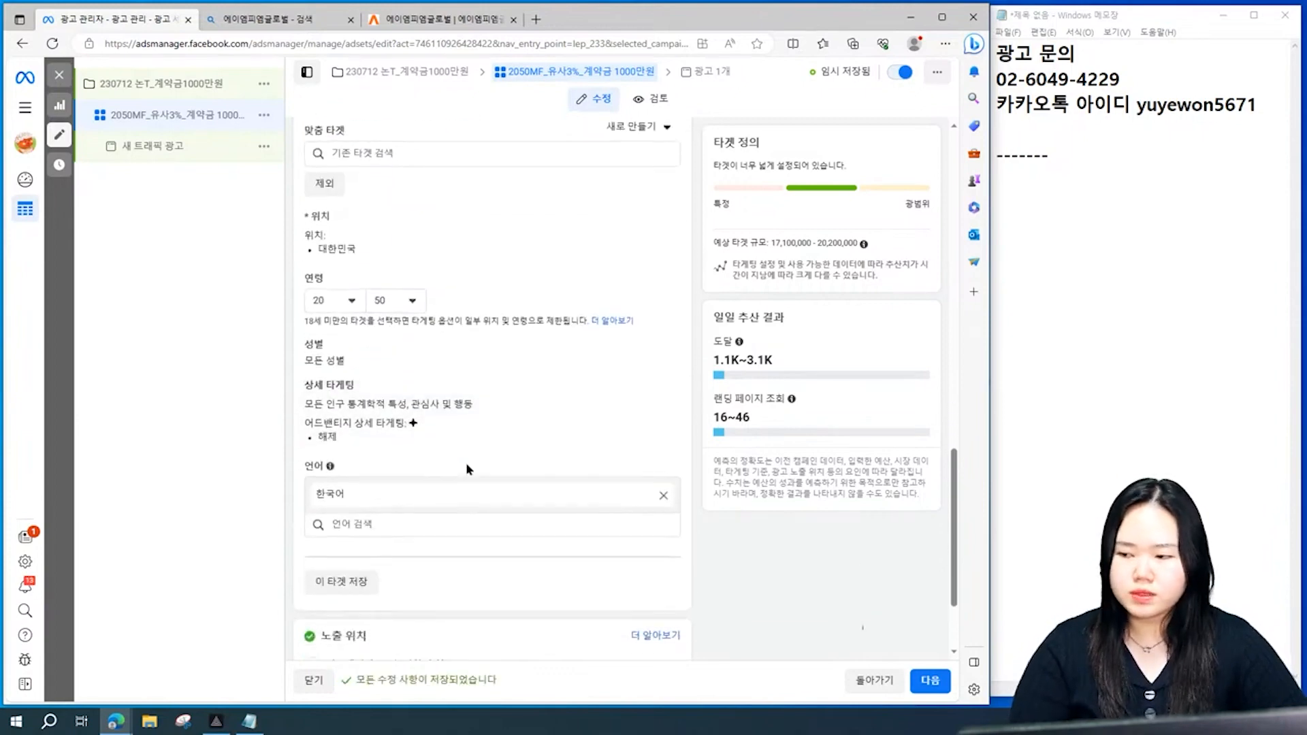
scroll(467, 467, "up", 2)
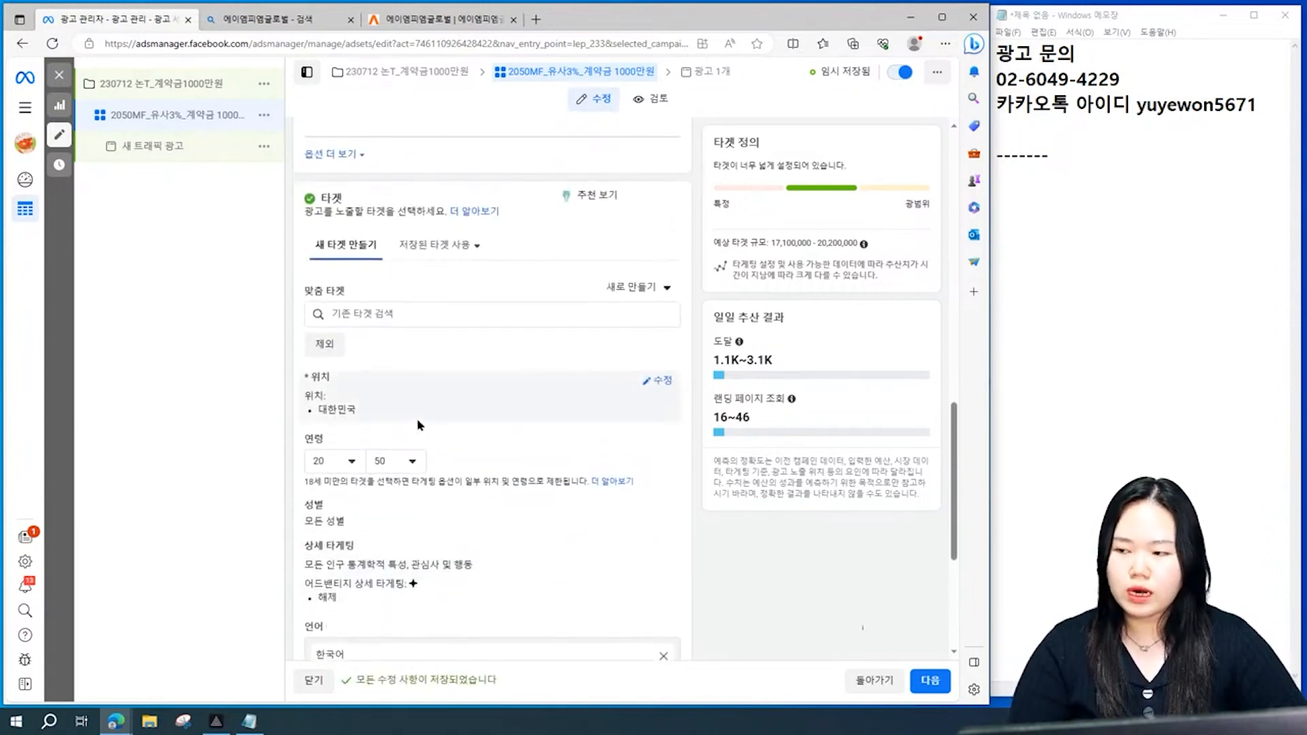
scroll(418, 424, "down", 1)
scroll(392, 575, "down", 2)
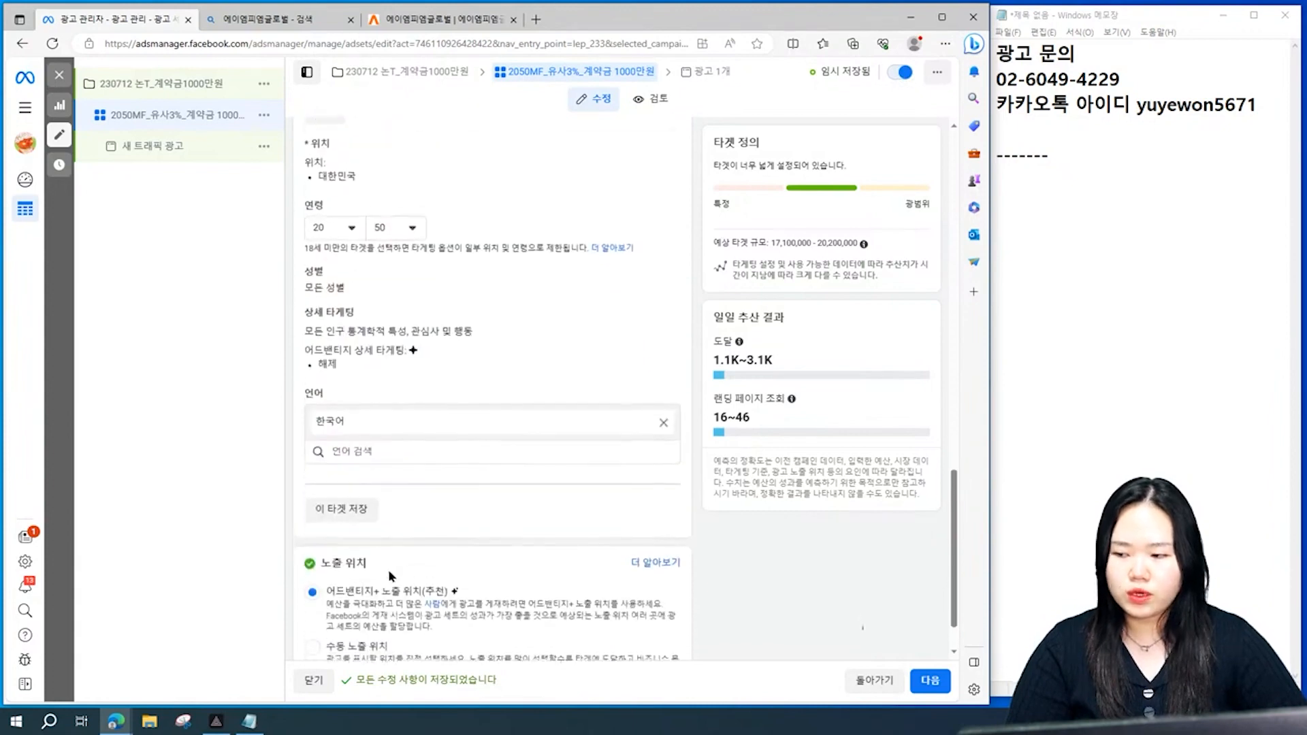
left_click(342, 499)
left_click_drag(436, 279, 346, 280)
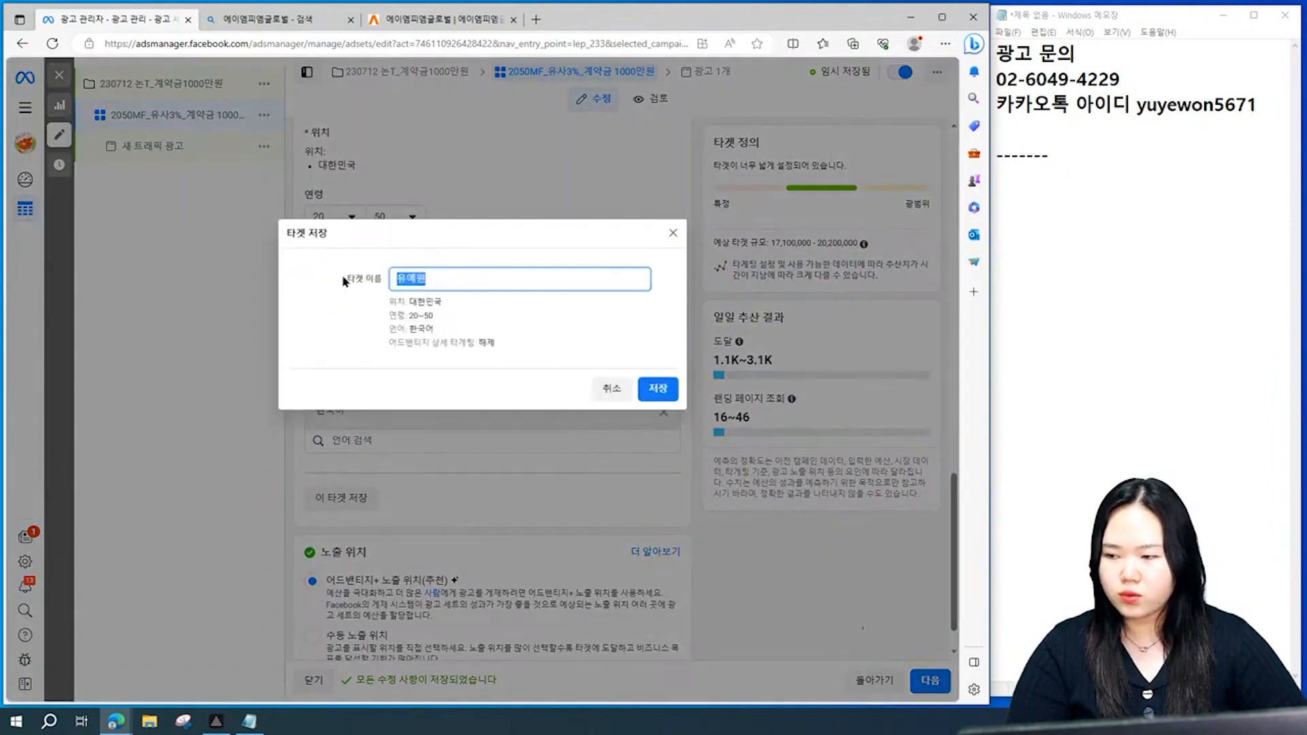
type("2050")
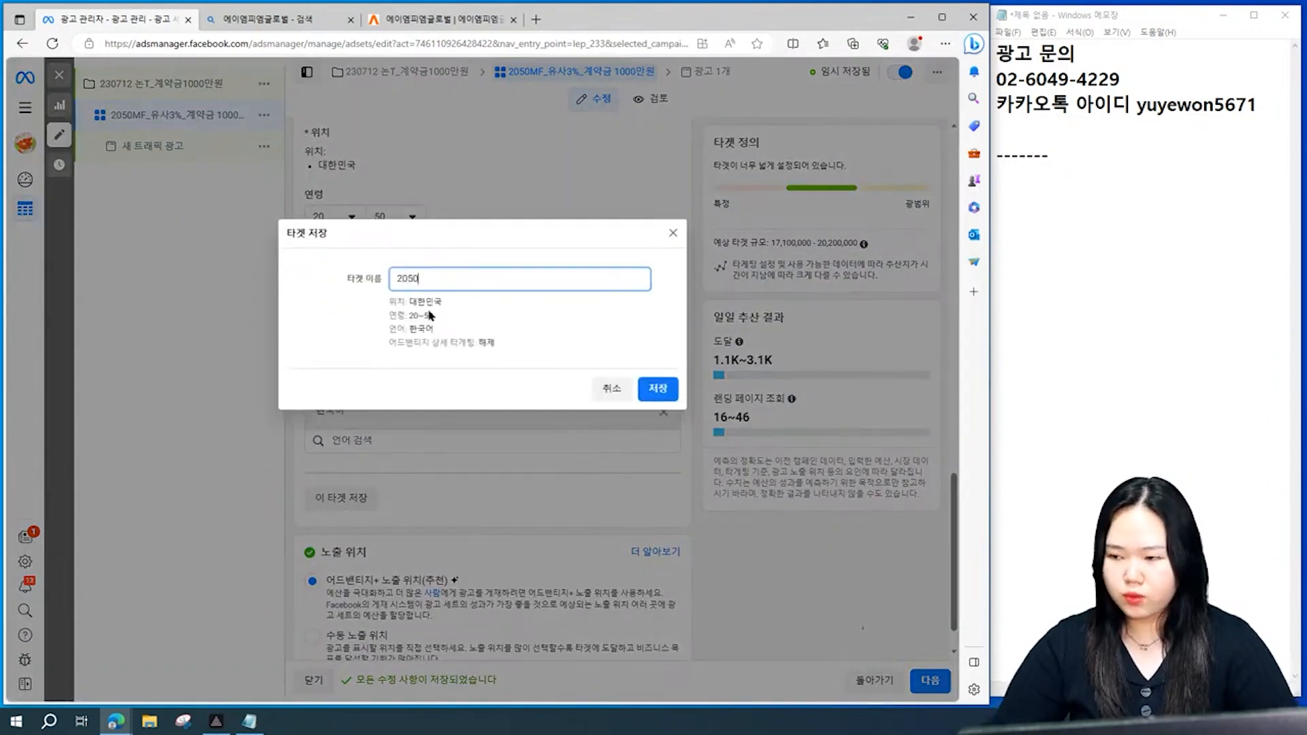
type("MF ㅠㅇㅅ")
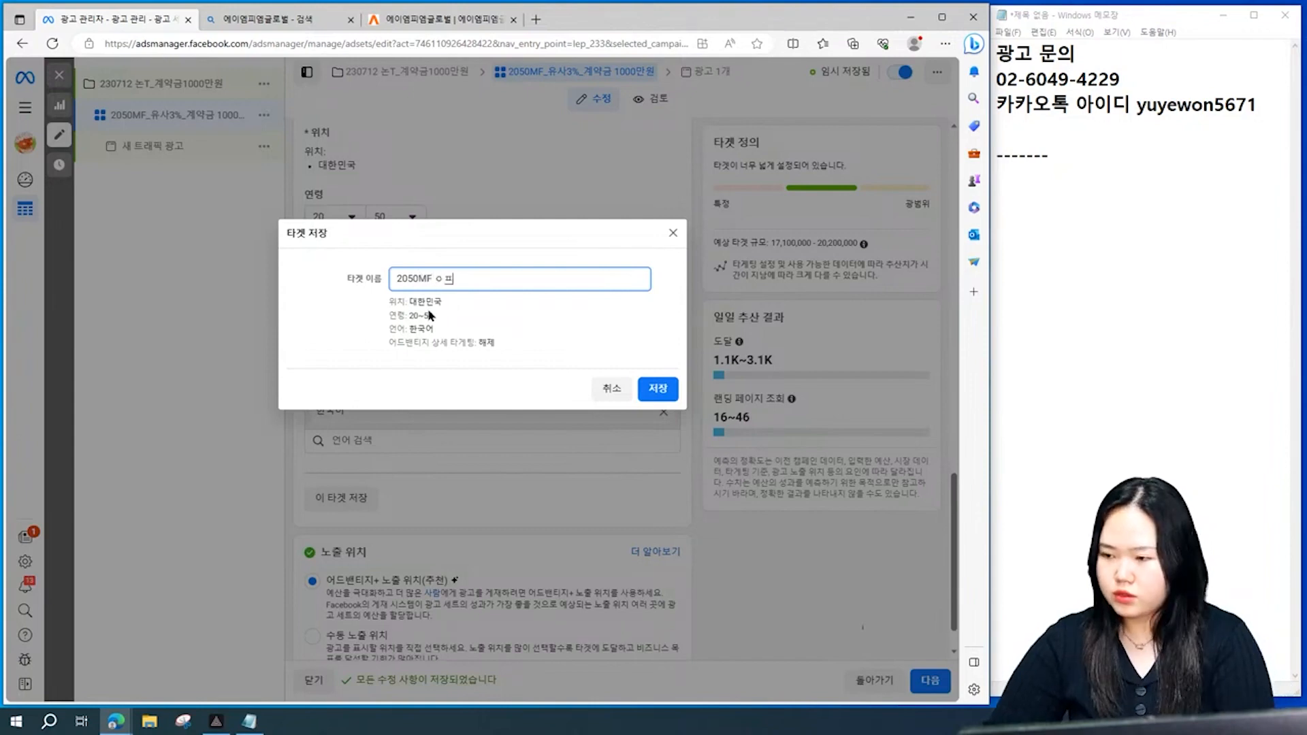
key("BackSpace")
key("BackSpace")
key("BackSpace")
type("유사3")
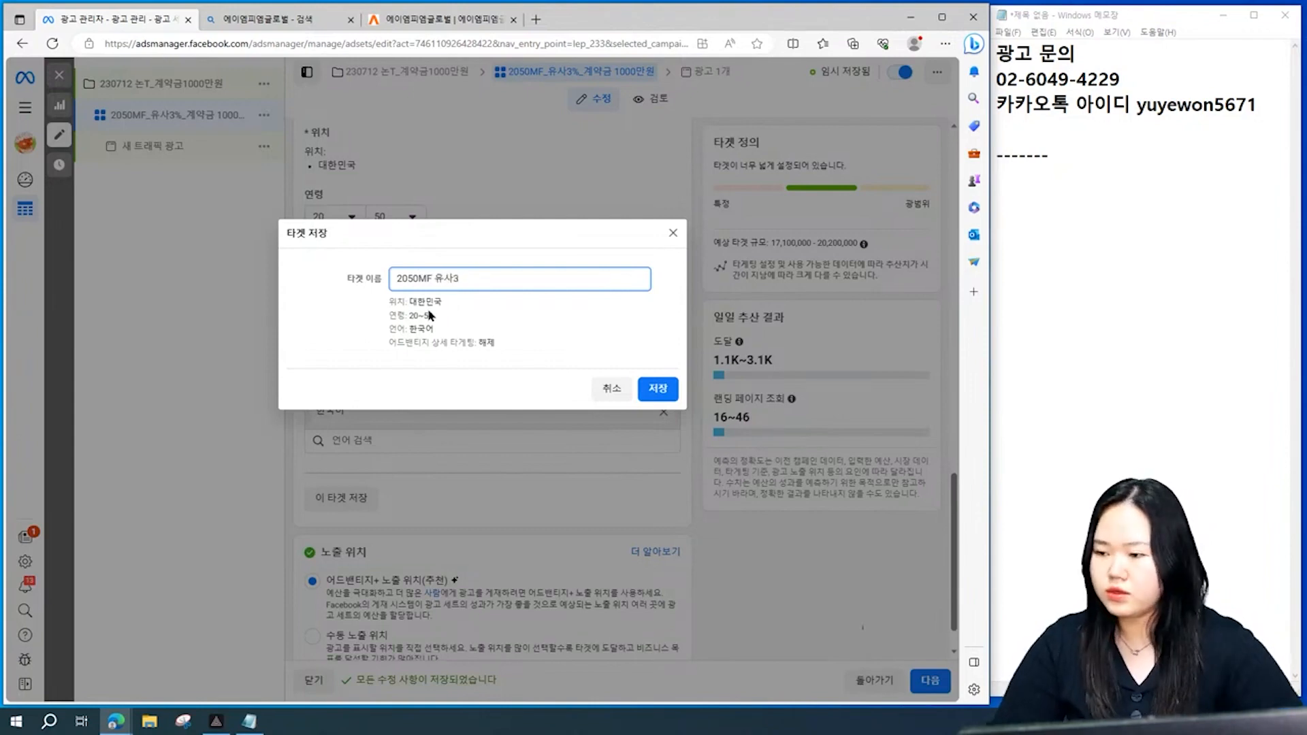
left_click(673, 232)
Switch the ad set to manual placements and exclude Audience Network and Messenger from the platforms
scroll(592, 413, "down", 1)
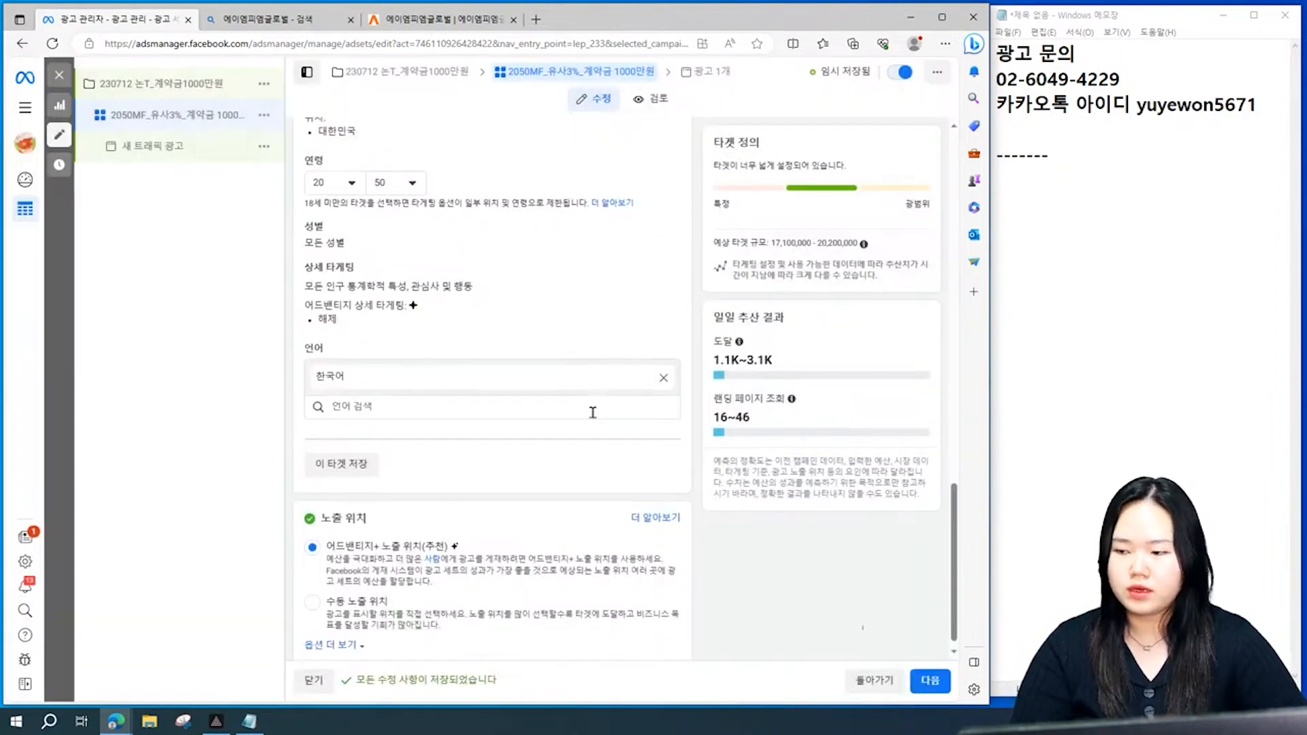
left_click(352, 590)
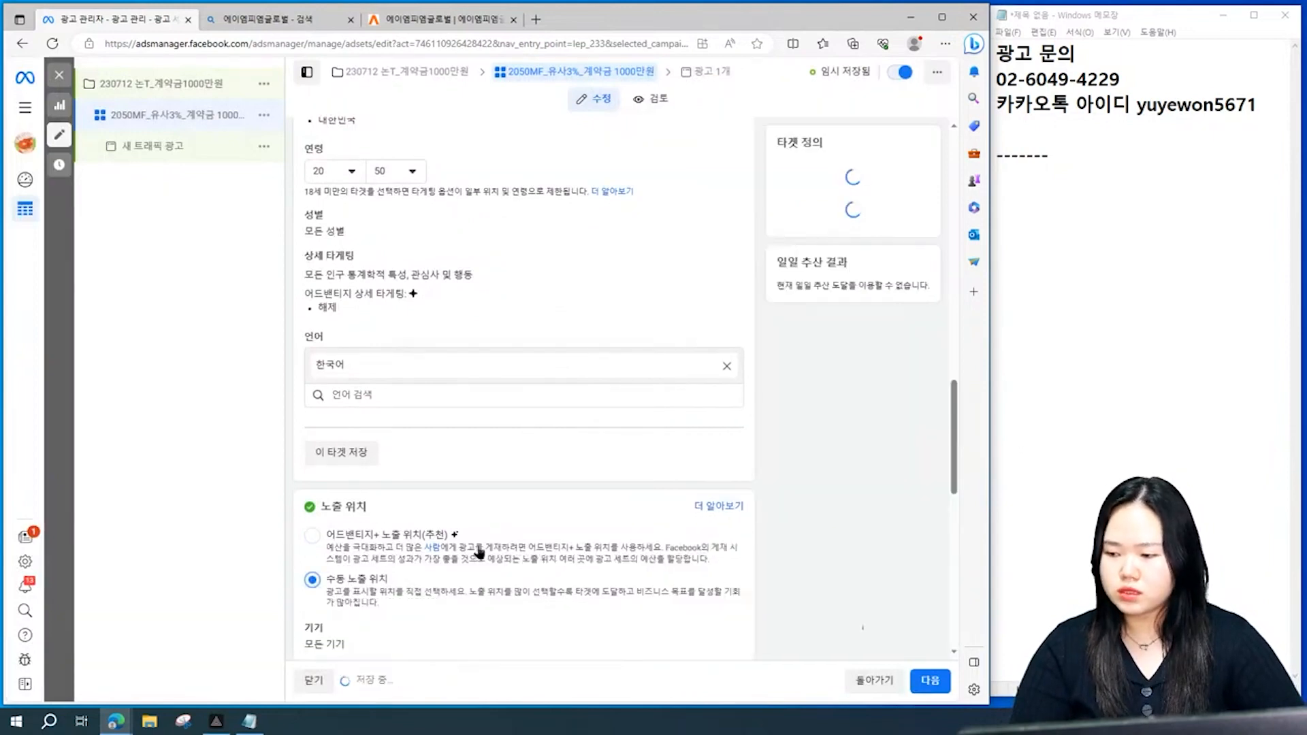
scroll(480, 551, "down", 6)
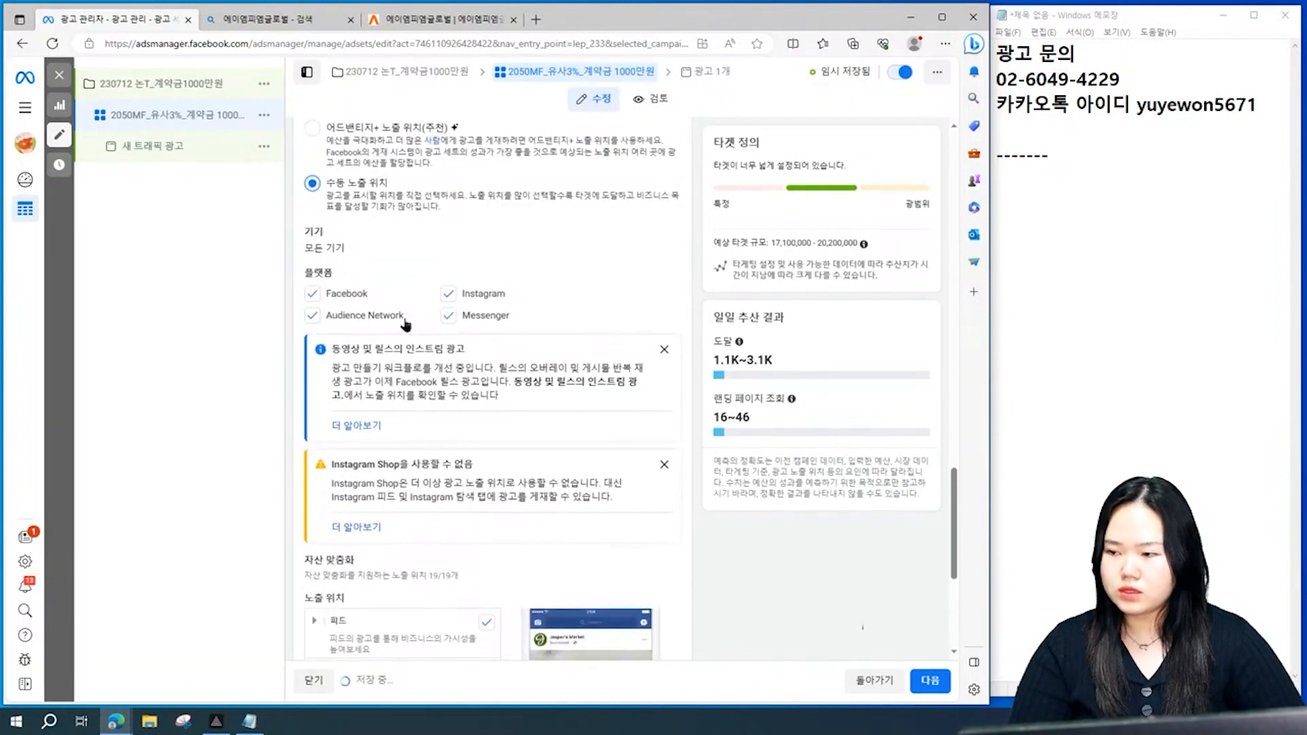
left_click_drag(406, 323, 350, 295)
left_click_drag(480, 320, 533, 309)
left_click(607, 313)
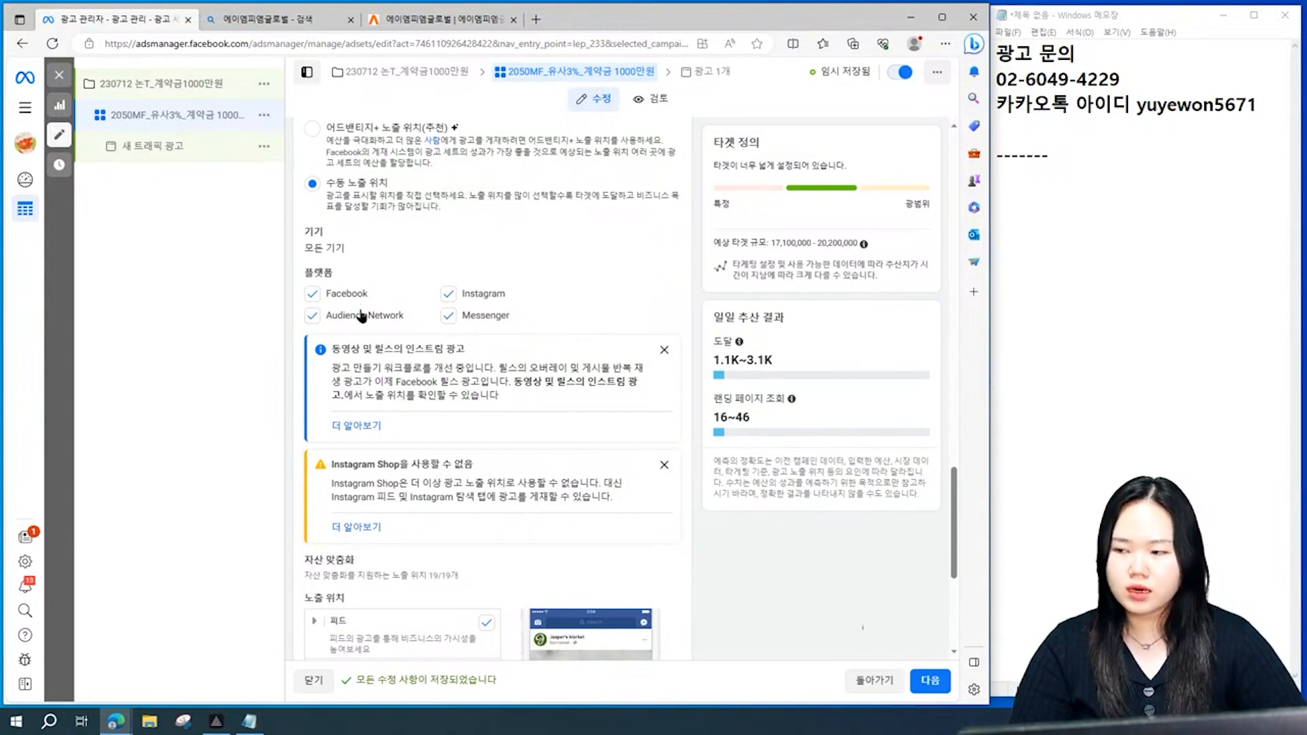
left_click(312, 315)
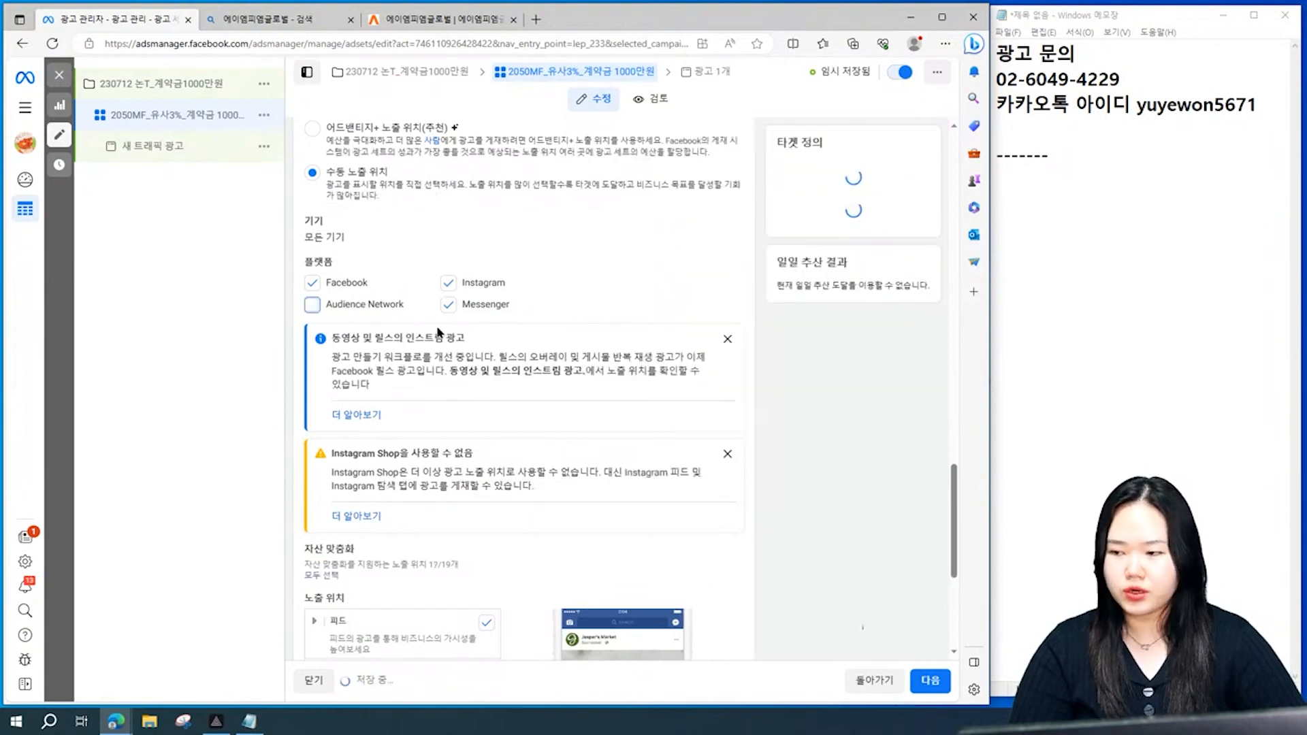
left_click(448, 304)
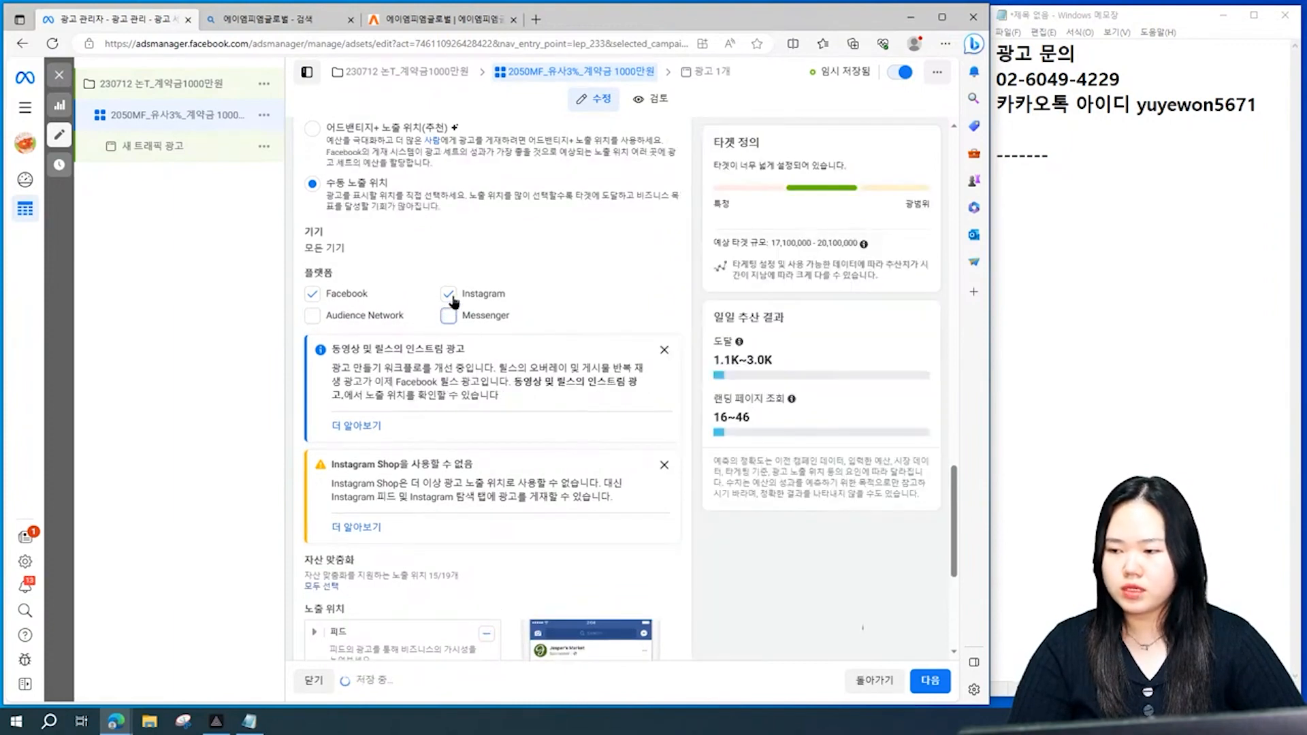
Expand the in-stream, search results, messages, and apps and sites placement groups, and exclude the Facebook and Instagram search results
scroll(456, 297, "down", 1)
scroll(459, 299, "down", 4)
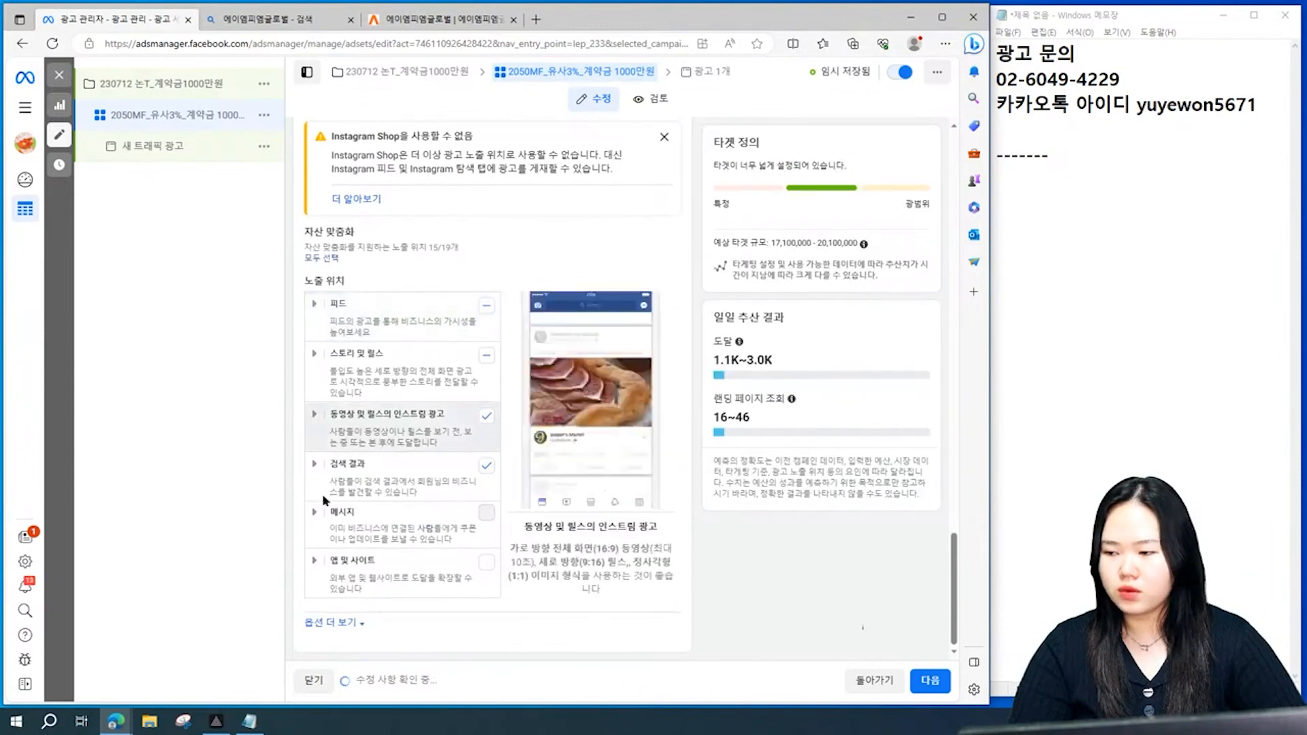
left_click(312, 417)
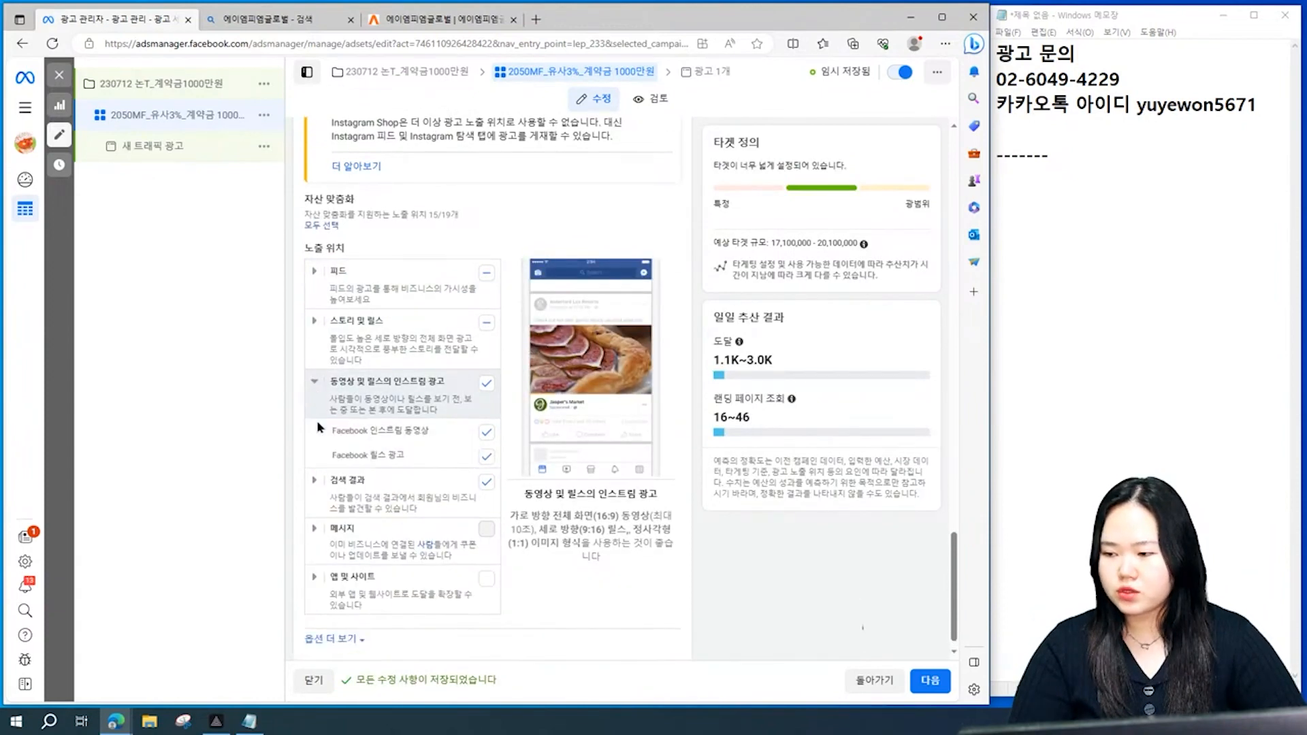
left_click(313, 463)
left_click(314, 511)
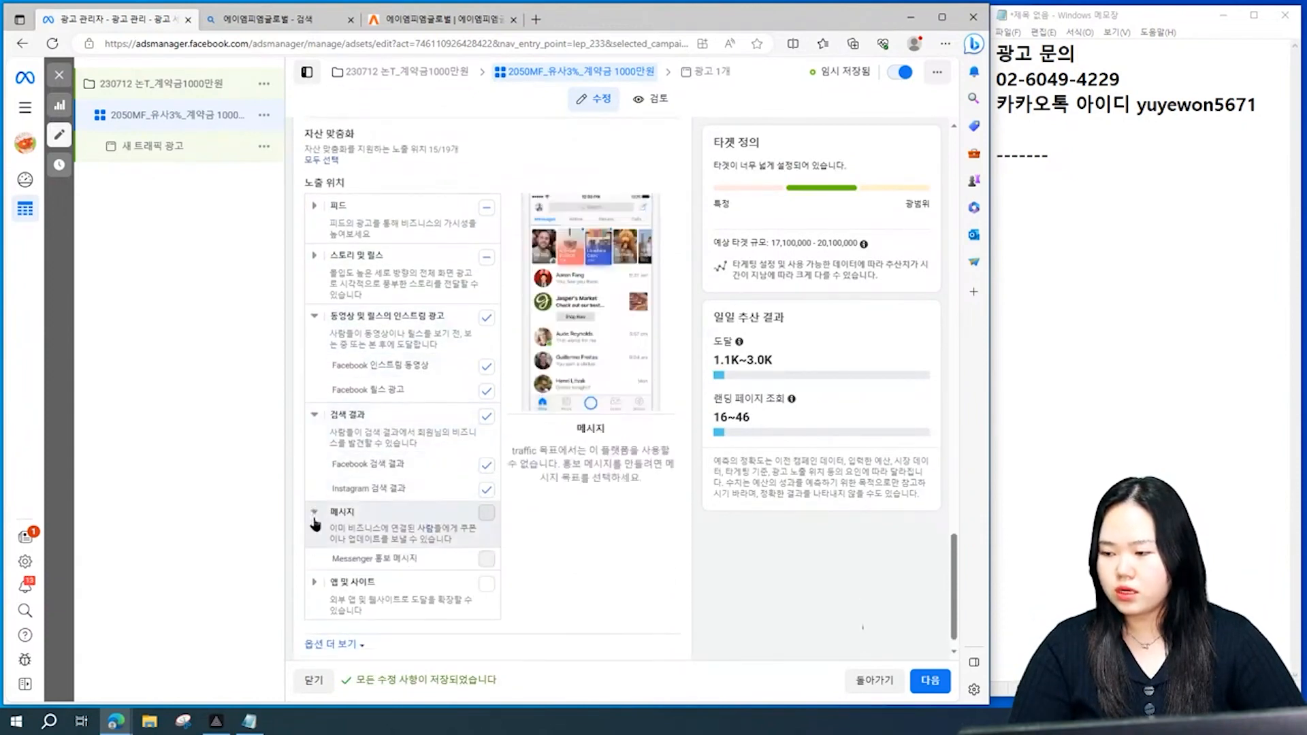
scroll(477, 531, "down", 1)
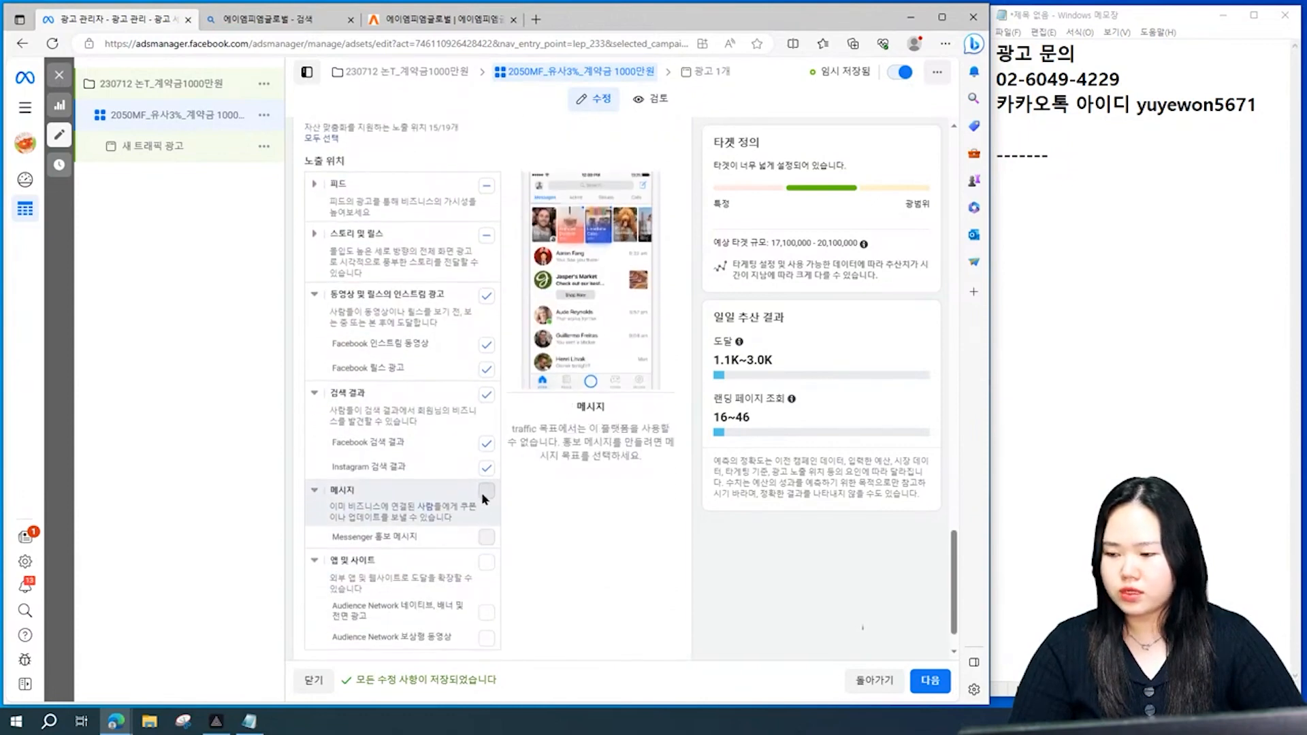
left_click(486, 468)
left_click(486, 445)
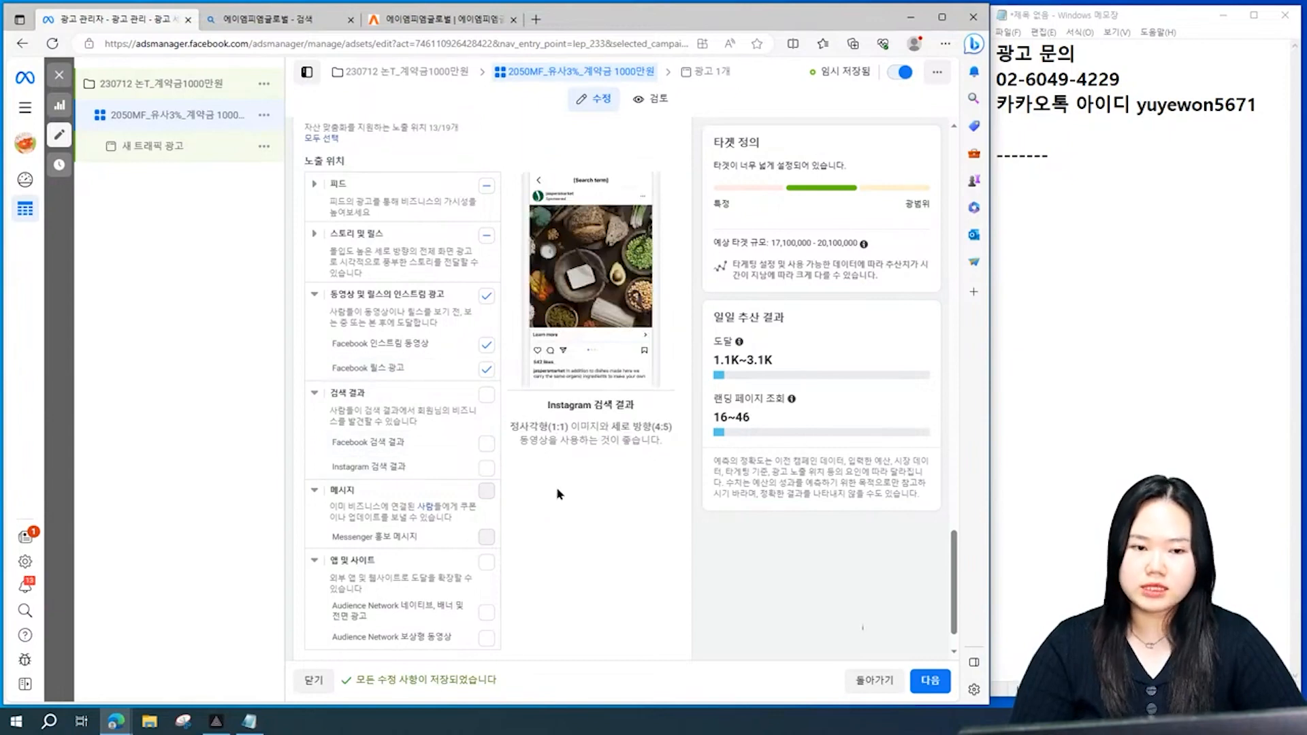
scroll(558, 477, "down", 2)
scroll(431, 342, "up", 1)
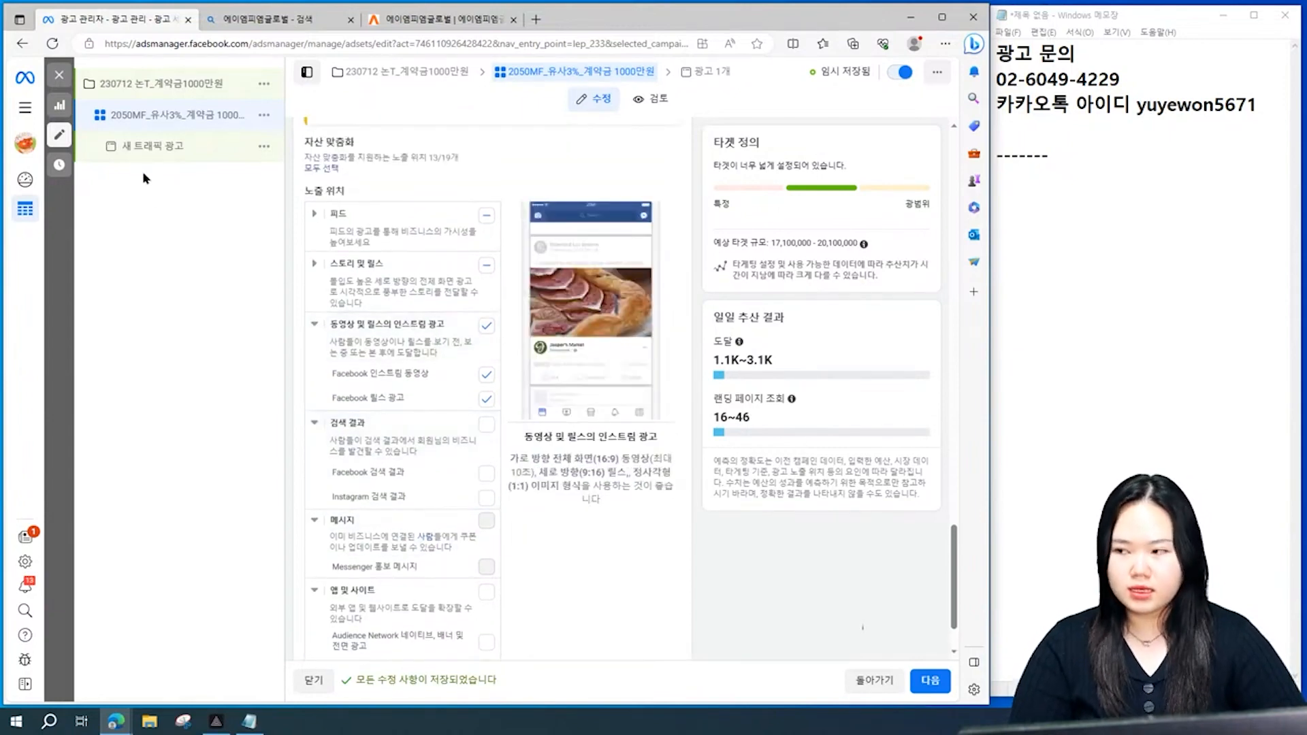
Open the 새 트래픽 광고 ad and look through its name, identity, creative source, format and creative settings
left_click(145, 150)
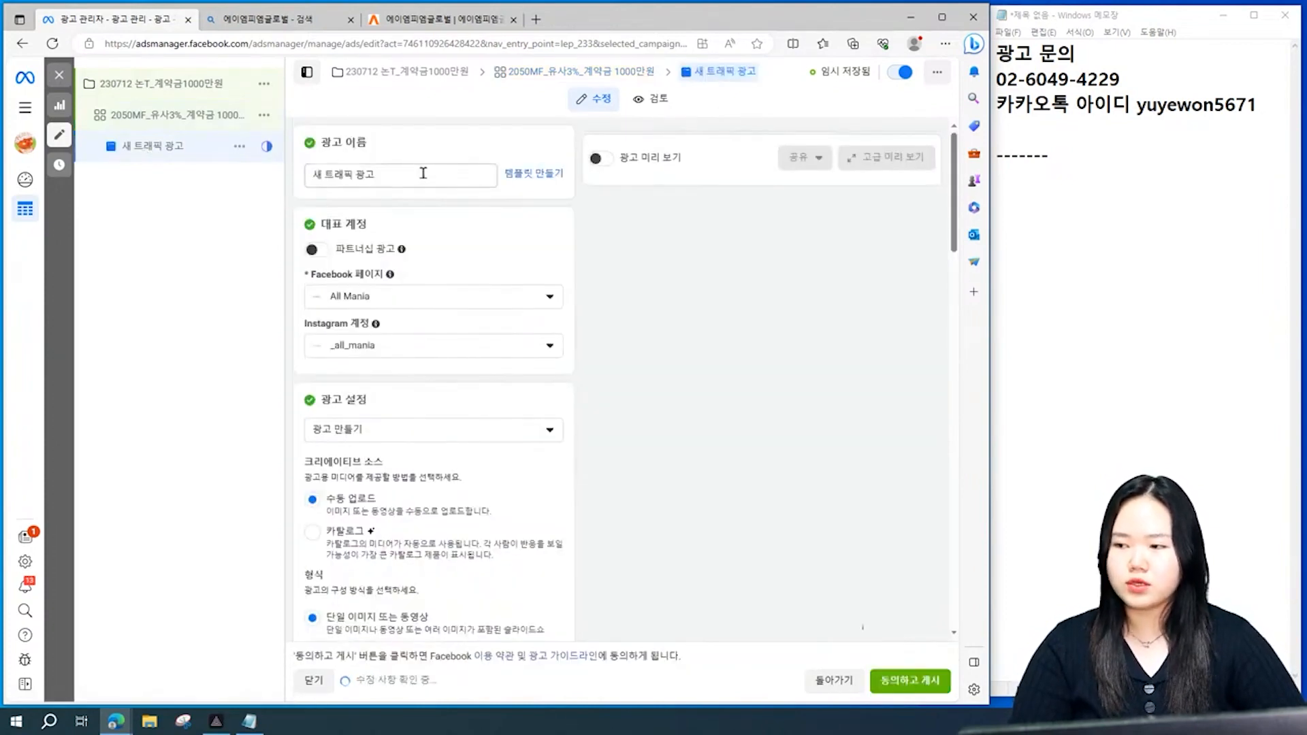
triple_click(423, 173)
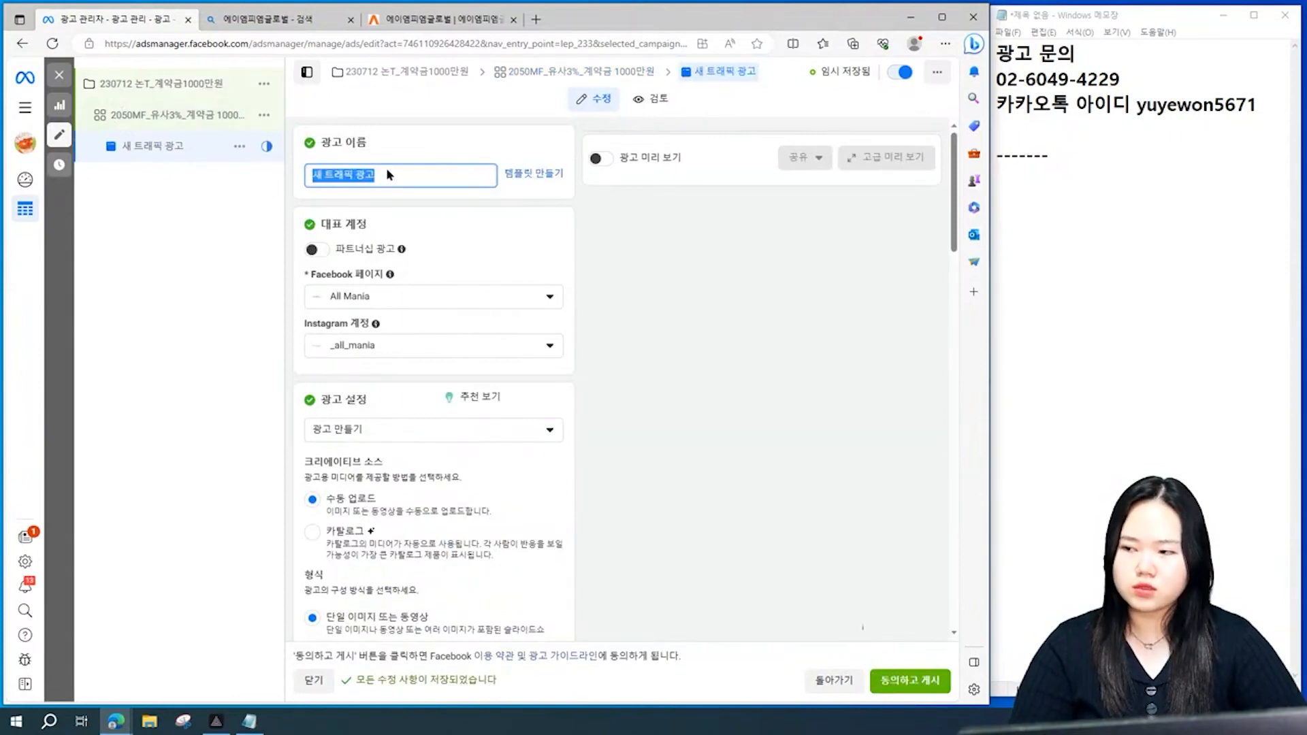
left_click(378, 222)
scroll(379, 221, "down", 1)
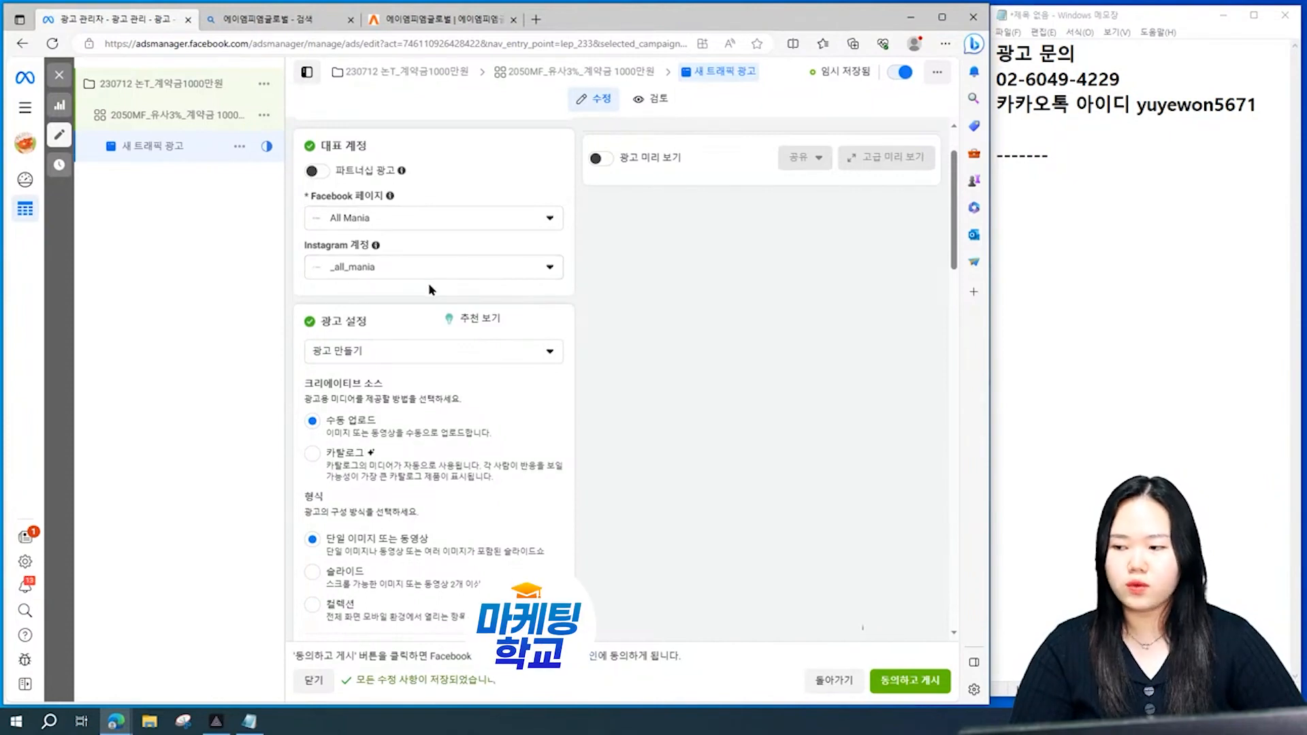
scroll(427, 282, "down", 3)
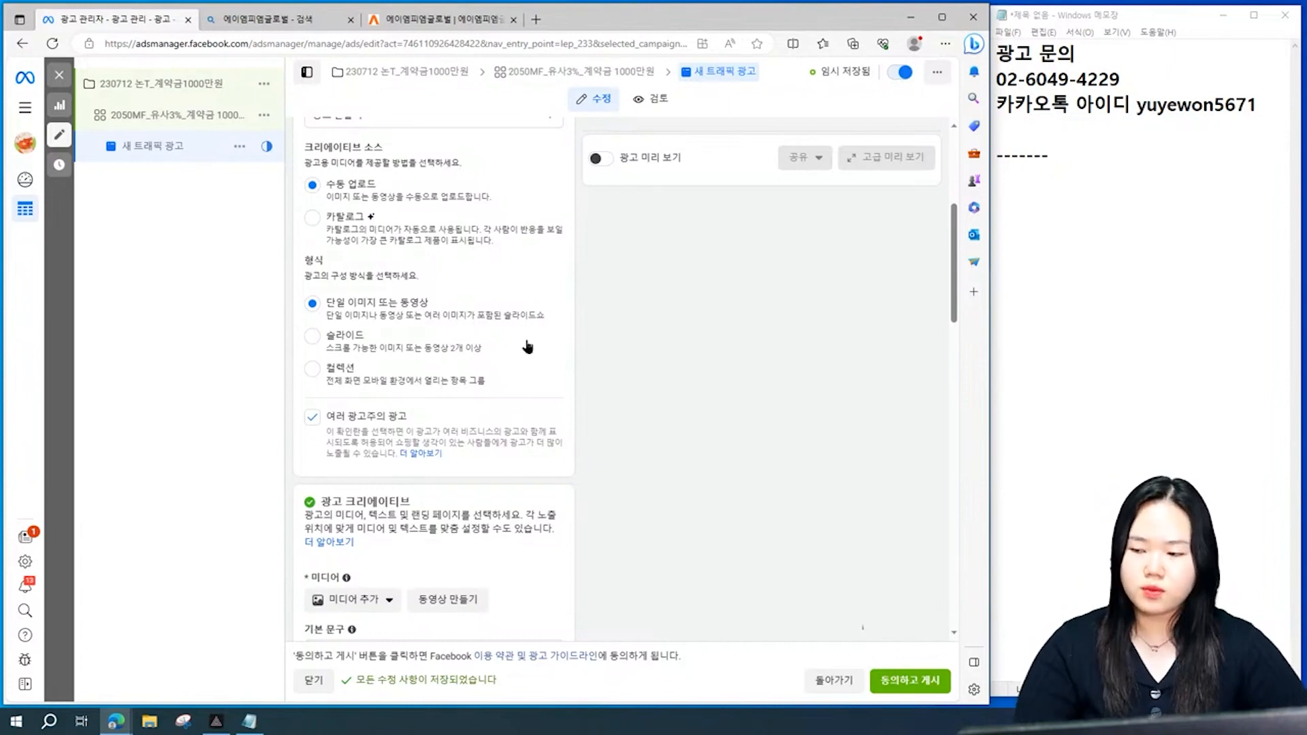
scroll(525, 347, "down", 4)
scroll(513, 388, "down", 1)
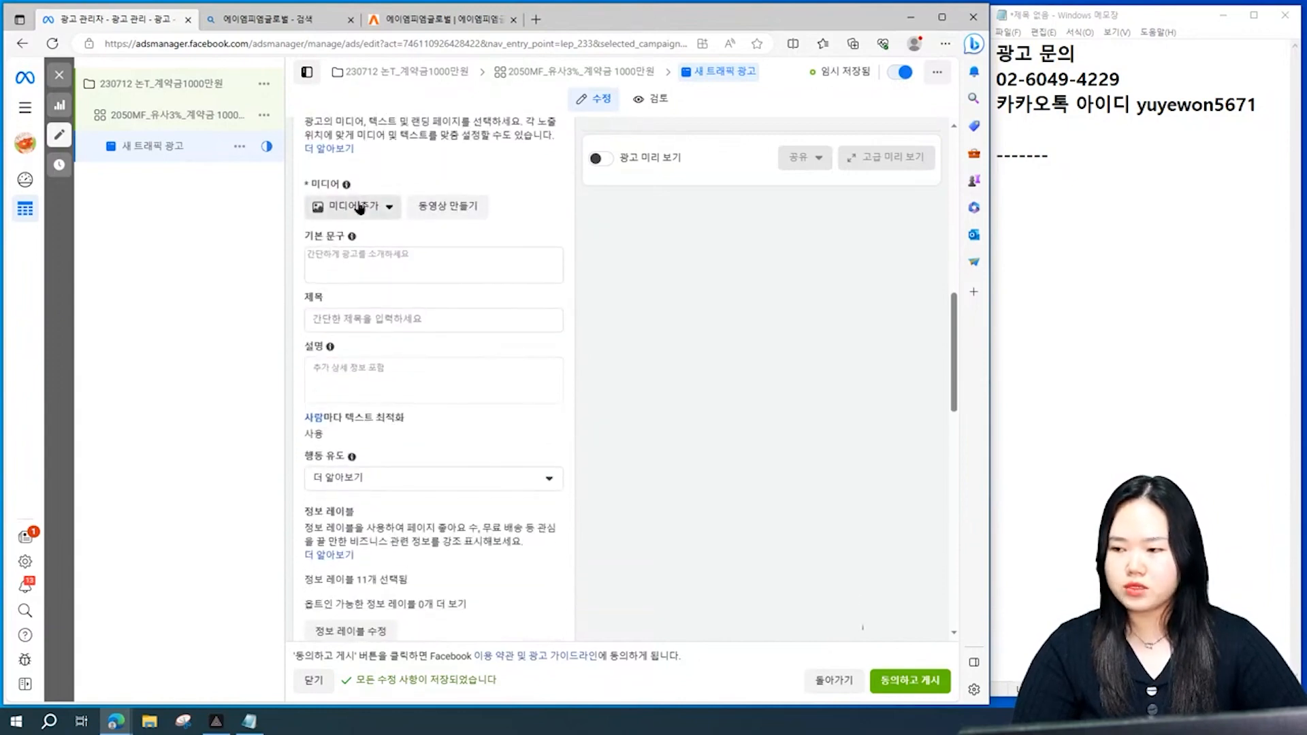
Write two check-marked lines in the ad's primary text: 계약금 1000만원 and 선착순 동호수 지정
left_click(361, 261)
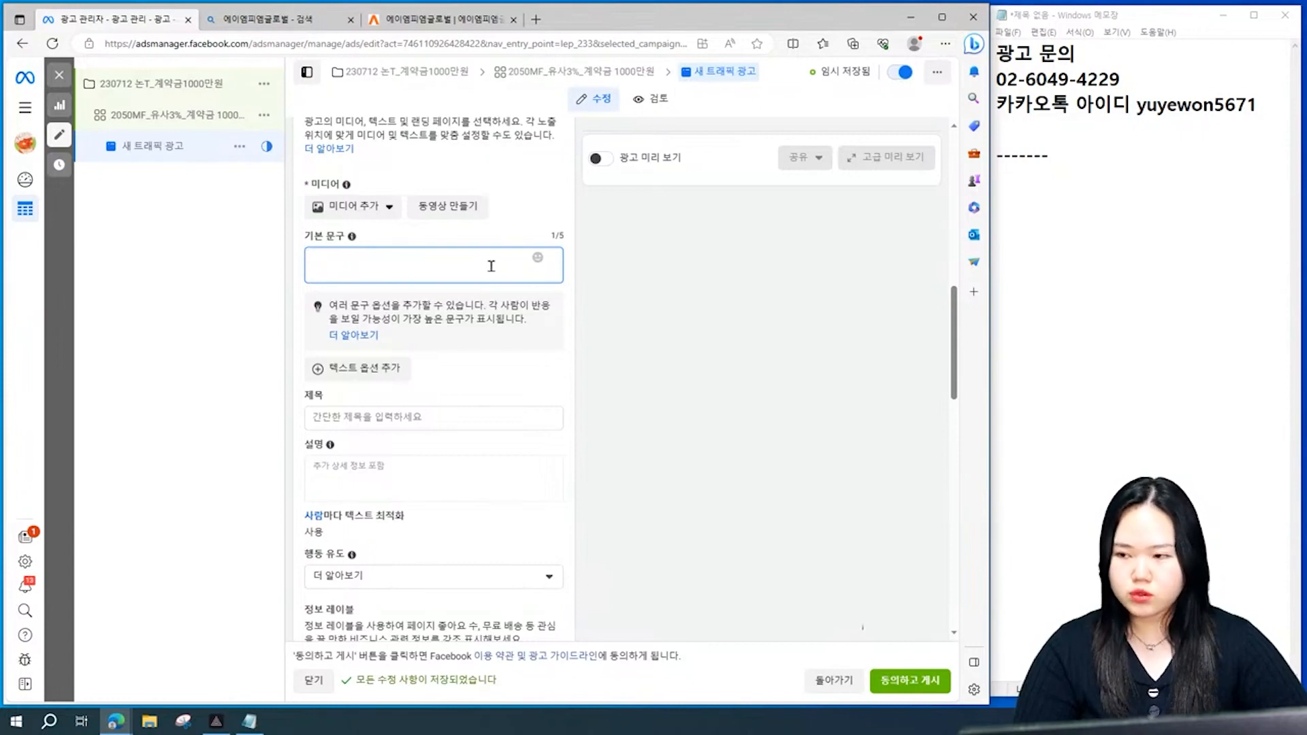
left_click(538, 264)
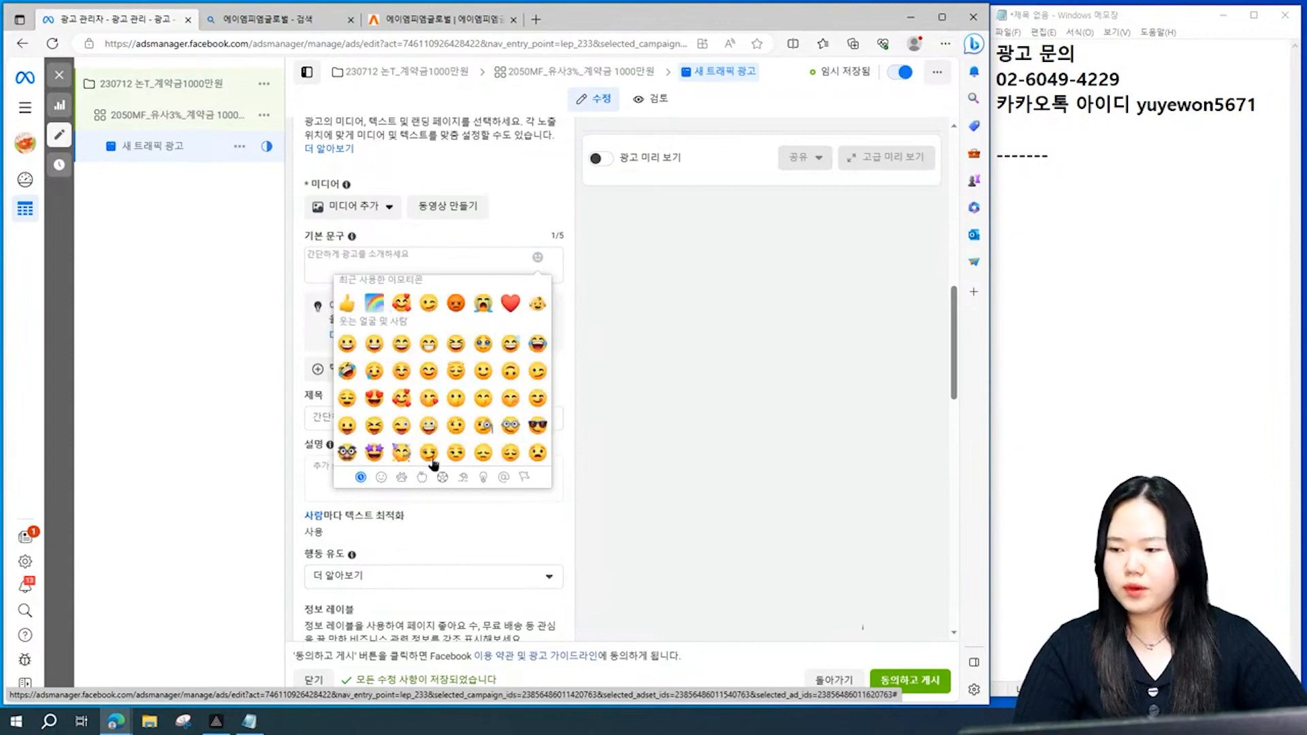
scroll(383, 421, "up", 1)
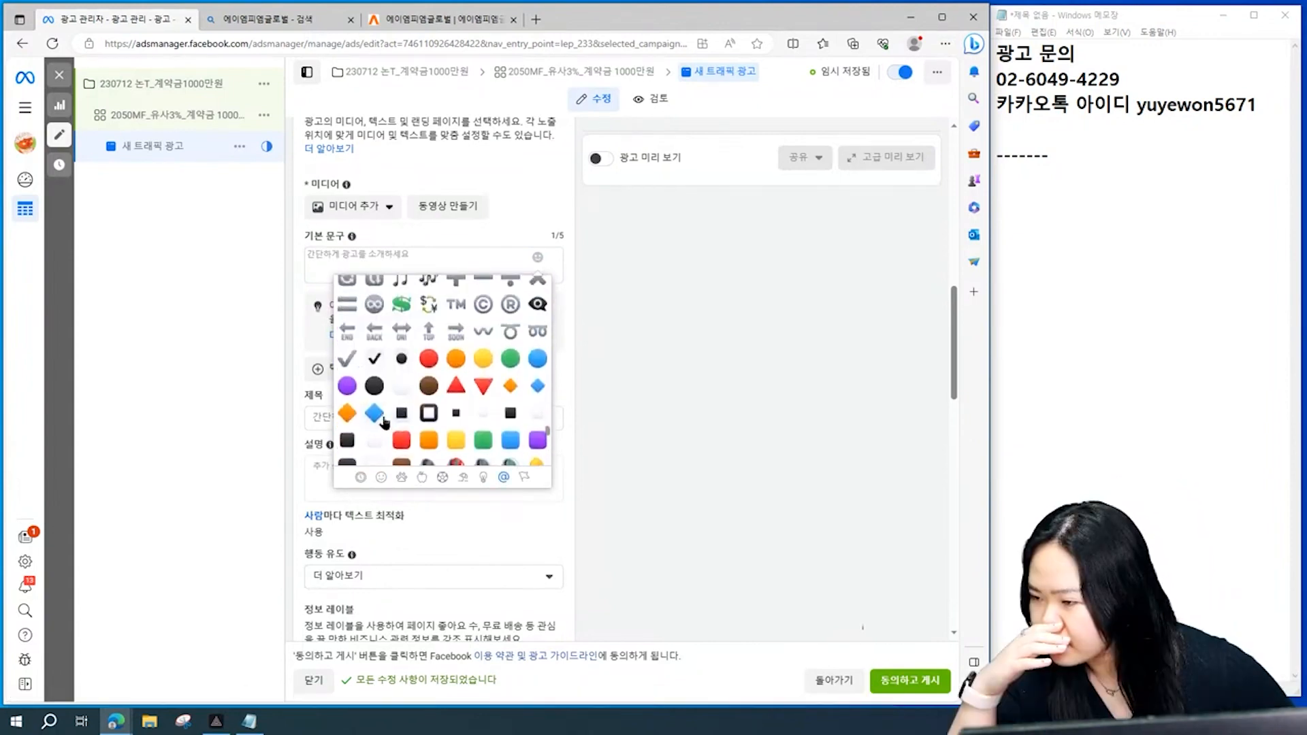
left_click(347, 359)
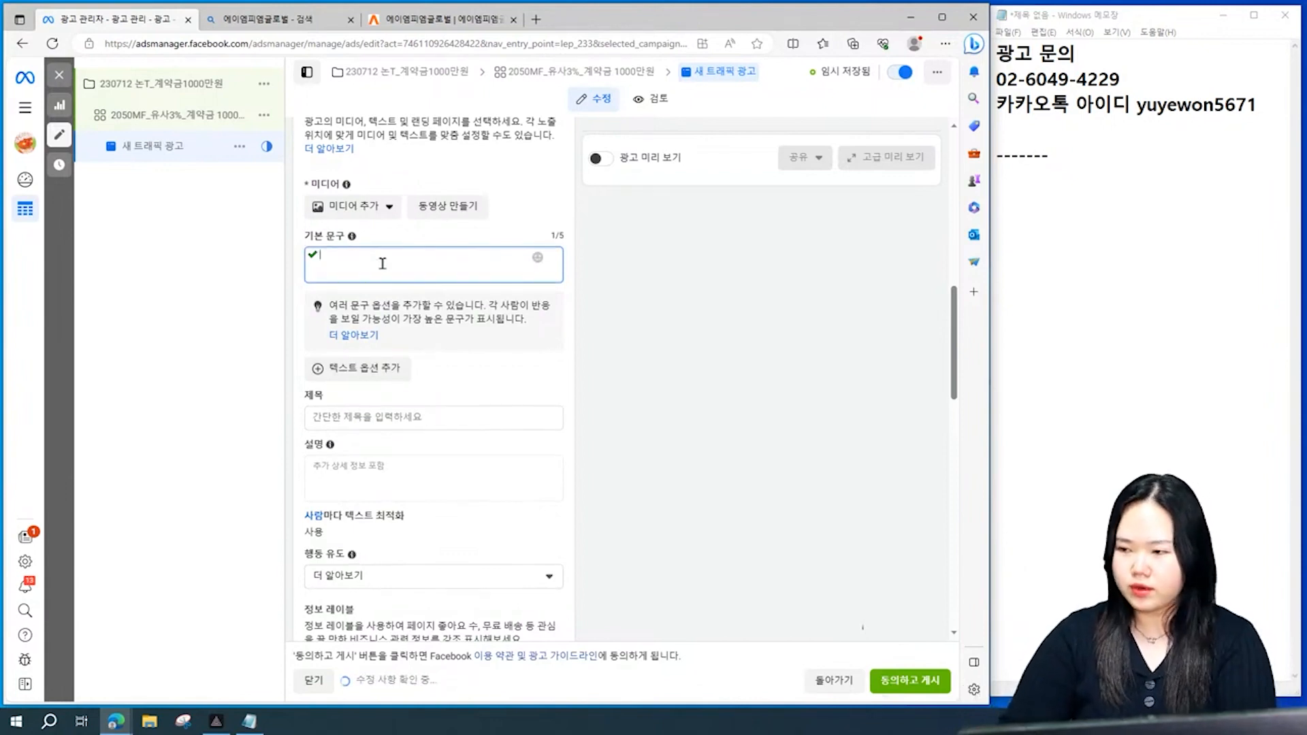
type("계약금 1000만")
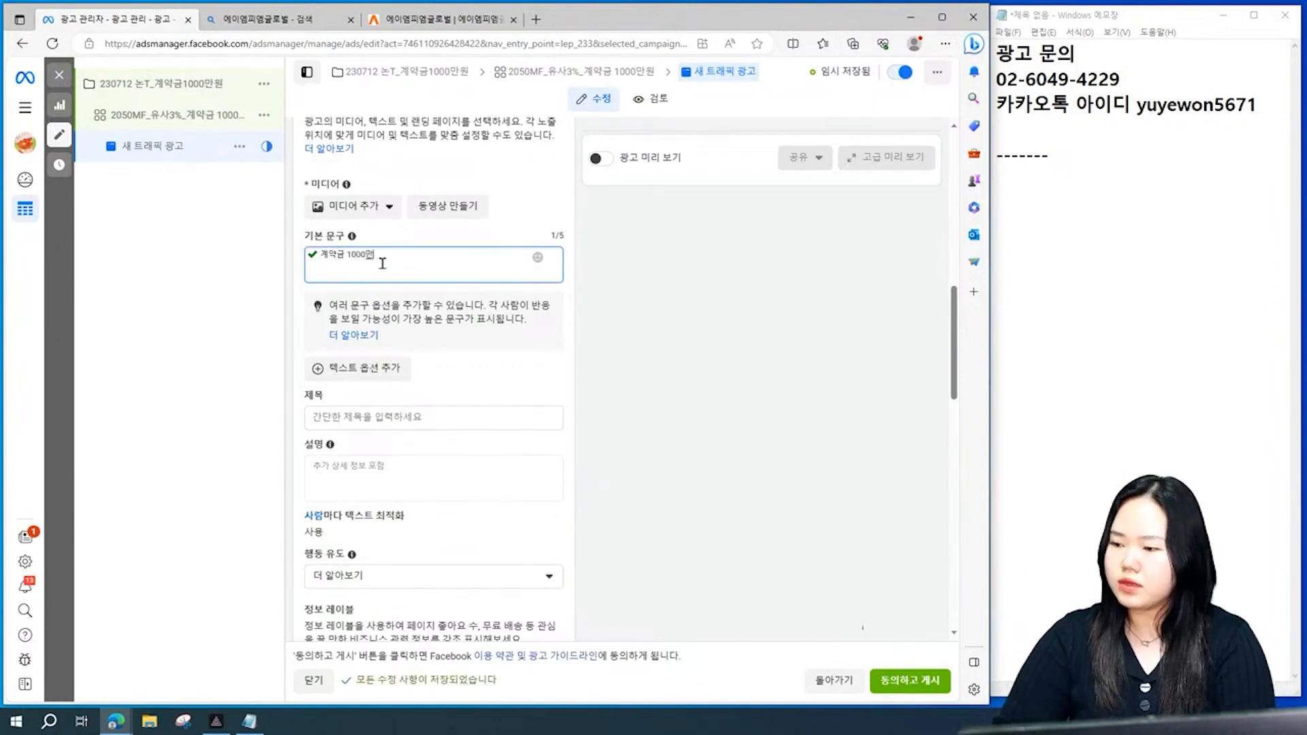
type("원")
type("선착순")
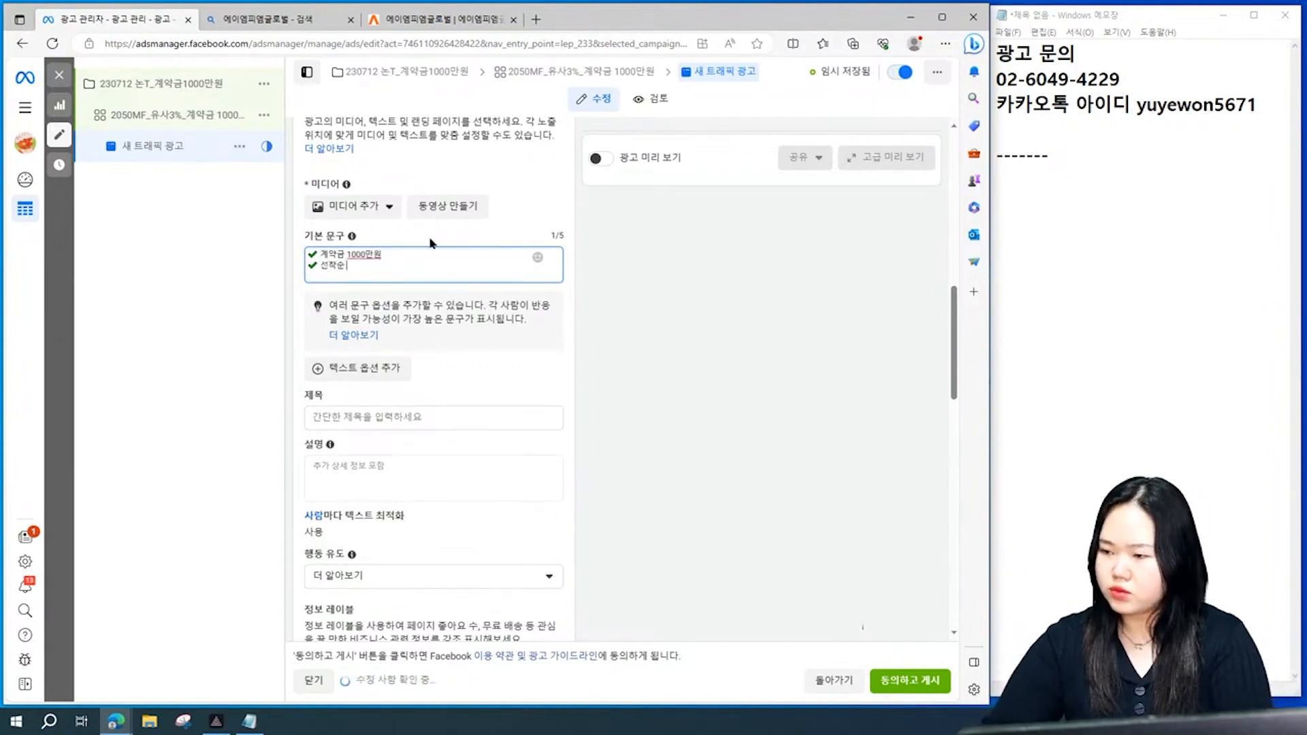
type(" 동호수 집")
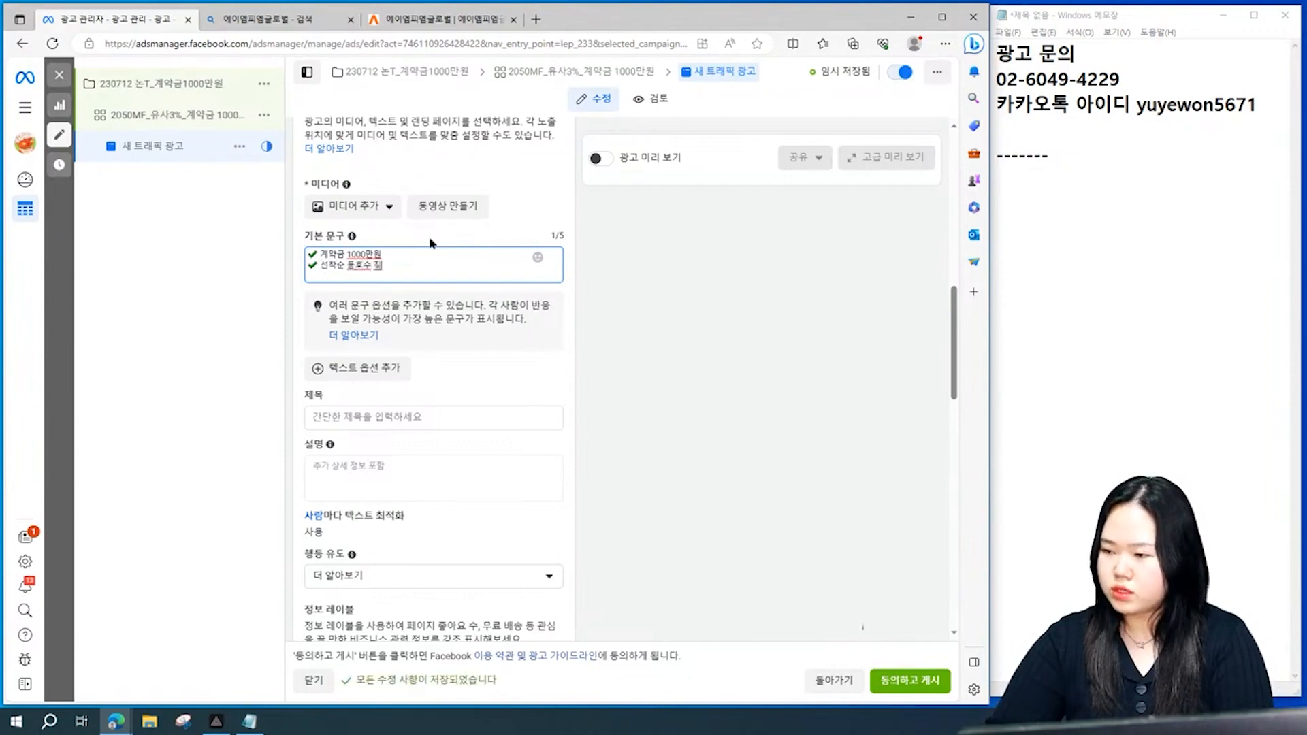
type("정")
key("Return")
left_click(430, 241)
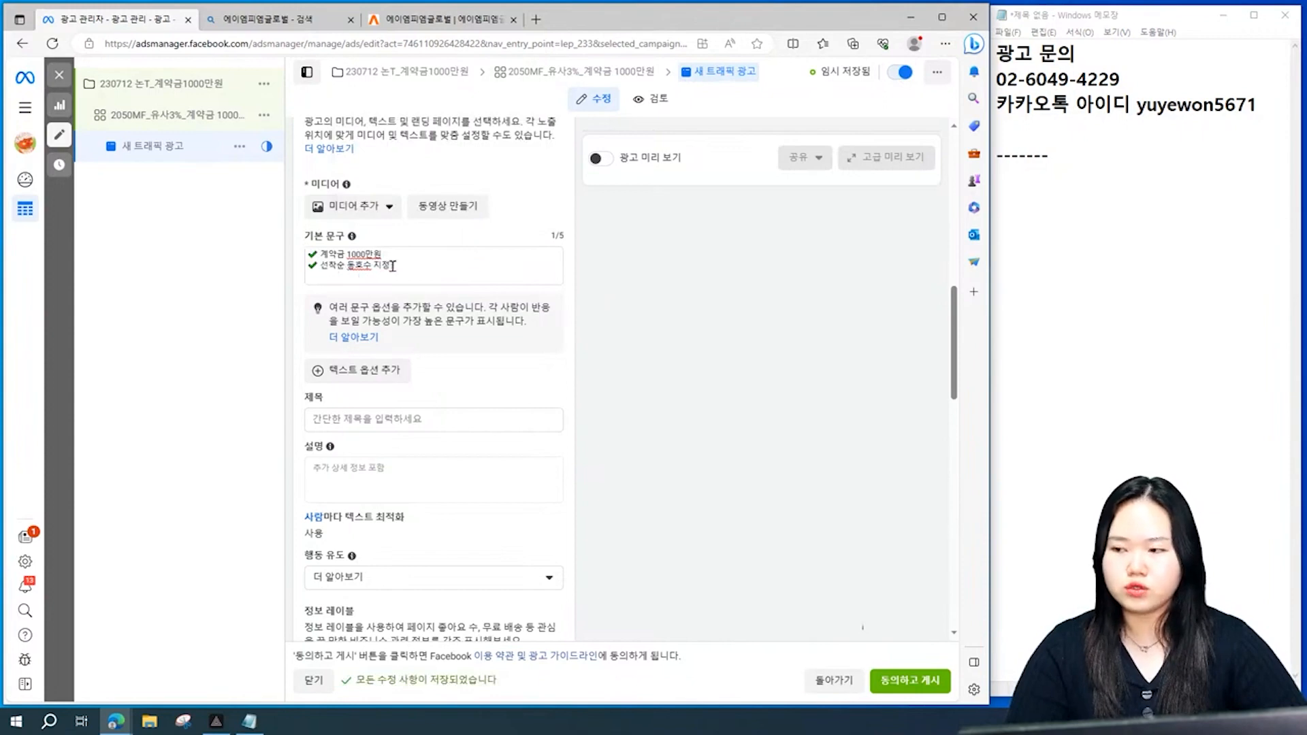
Below the two check-marked lines of the primary text, add the unbroken line 계약금 1000만원선착순 동호수 지정당일예약상담방문가능 after a gap
left_click_drag(393, 267, 324, 256)
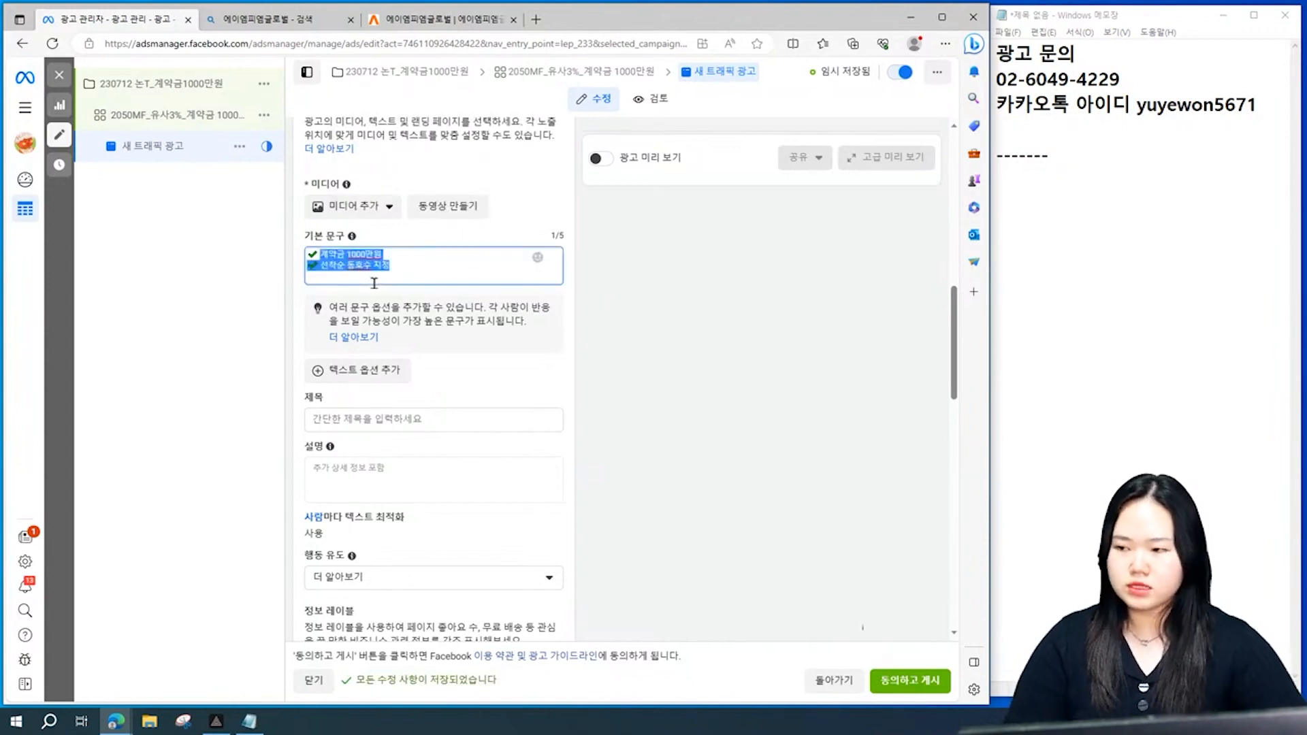
left_click(424, 258)
key("Return")
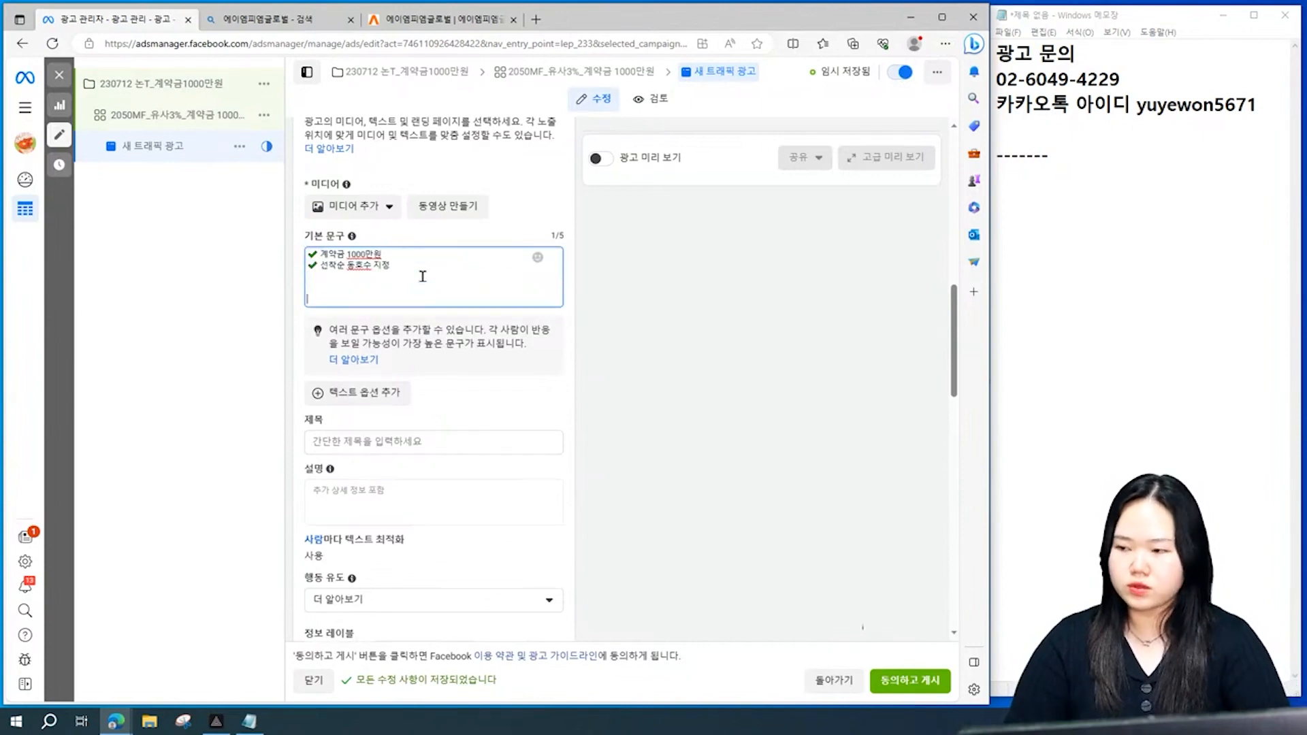
type("담방문가능")
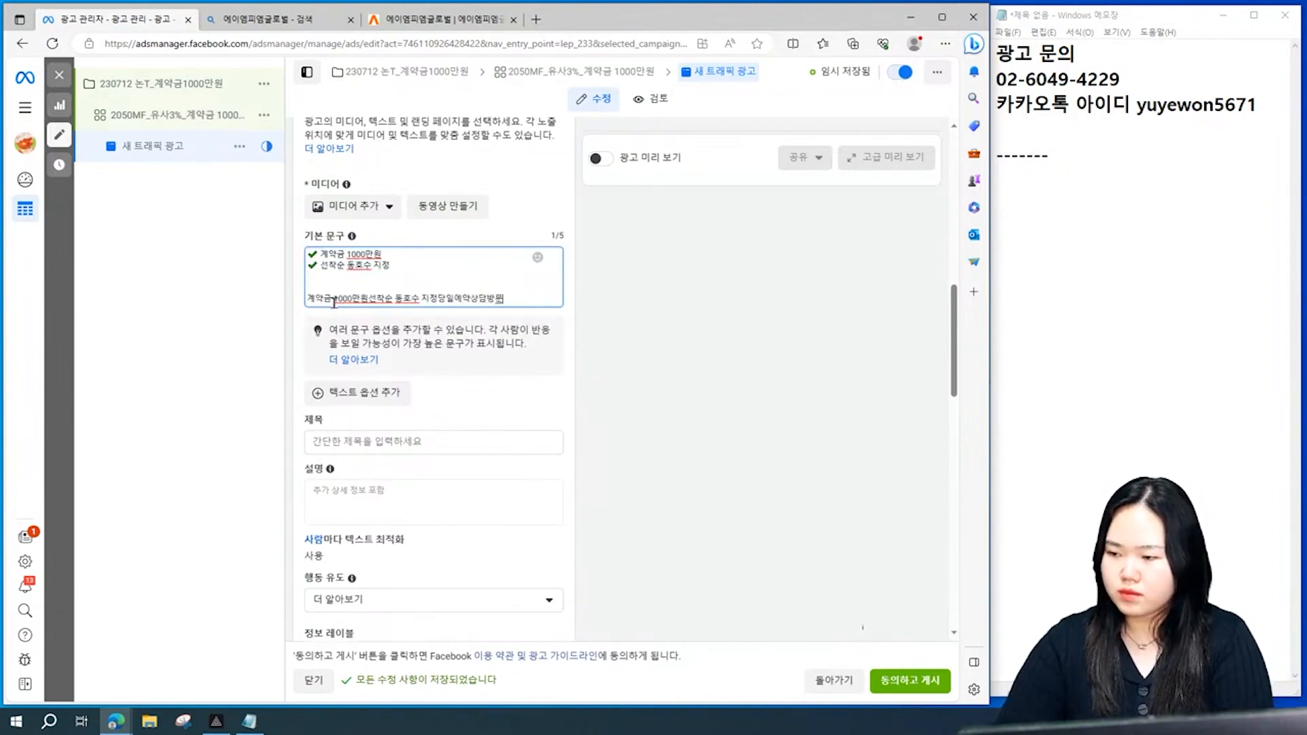
left_click_drag(535, 283, 300, 269)
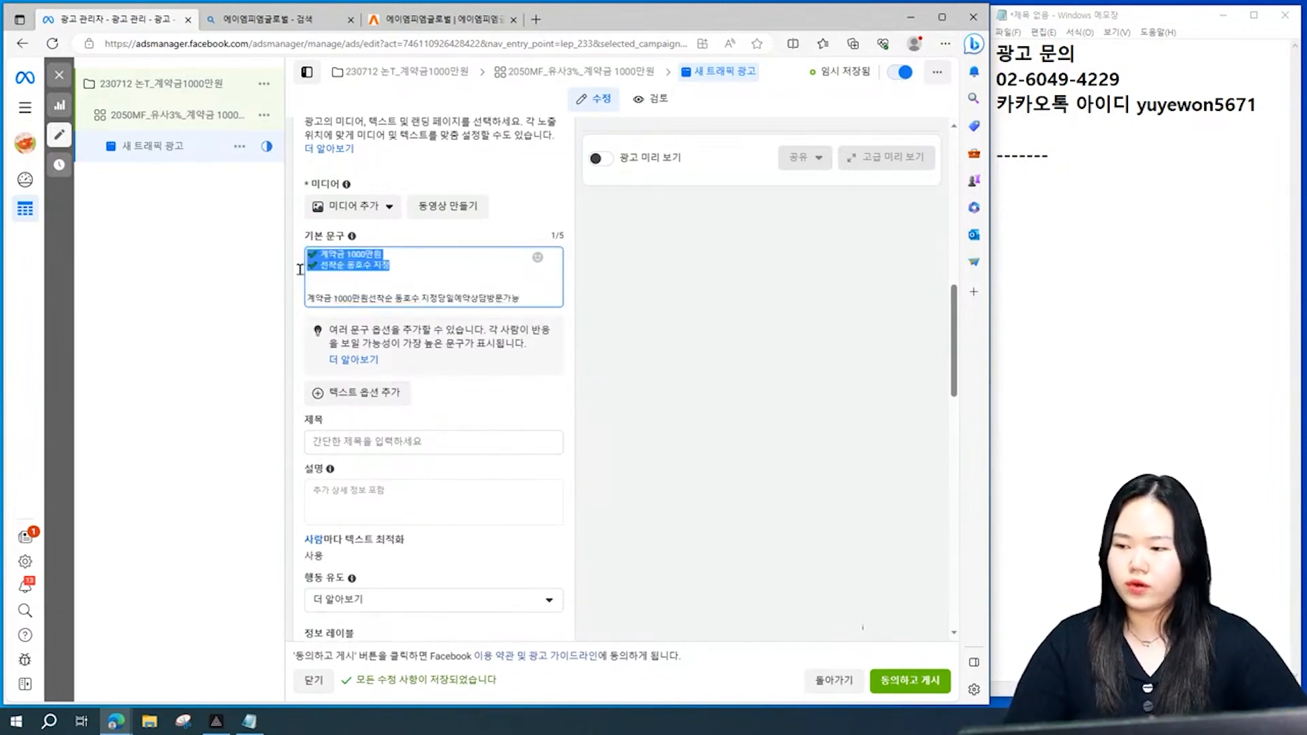
left_click(401, 265)
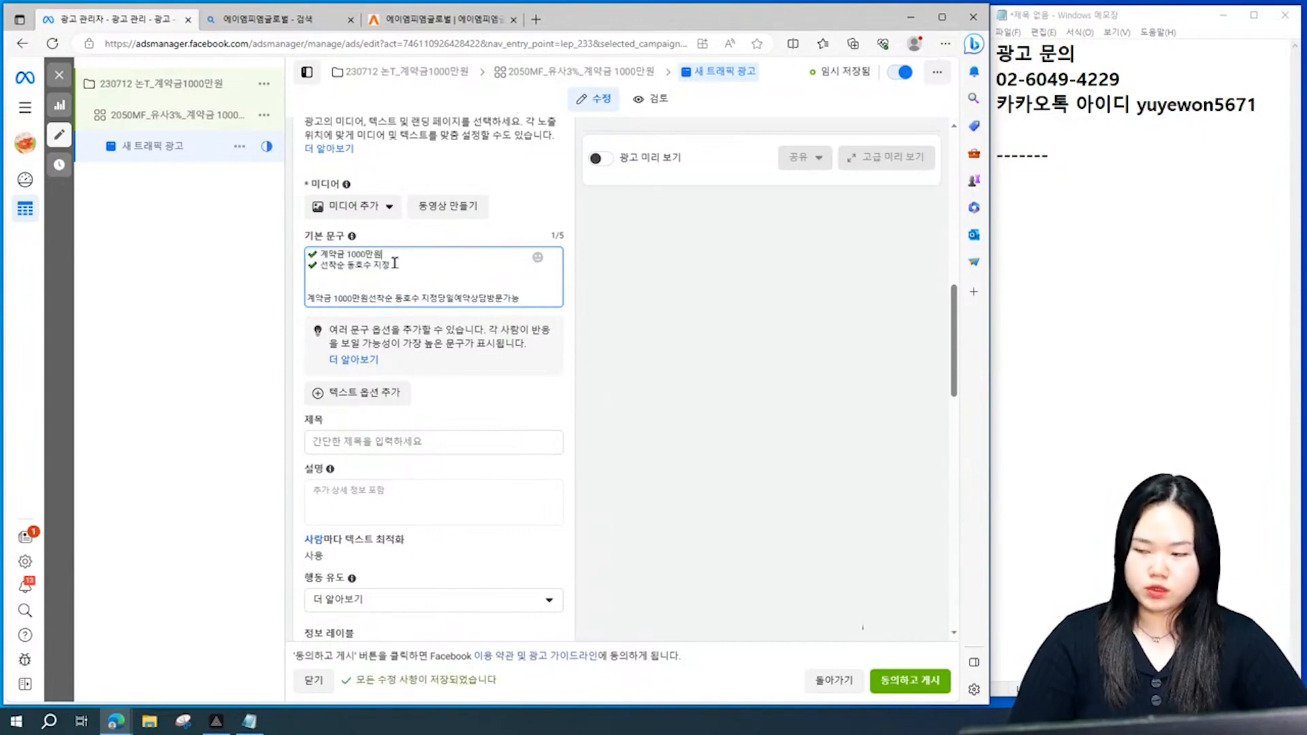
triple_click(385, 252)
left_click(422, 242)
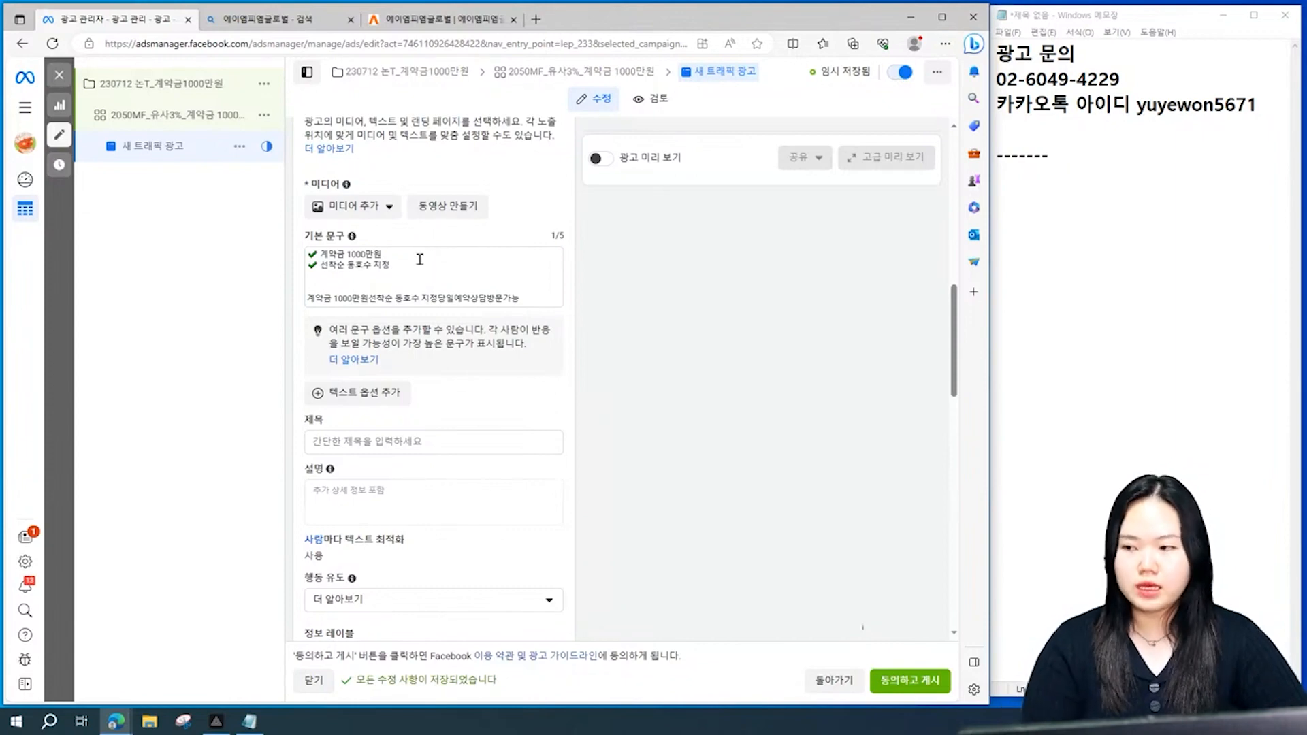
Set the ad's call to action to 지금 예약하기
scroll(392, 441, "down", 5)
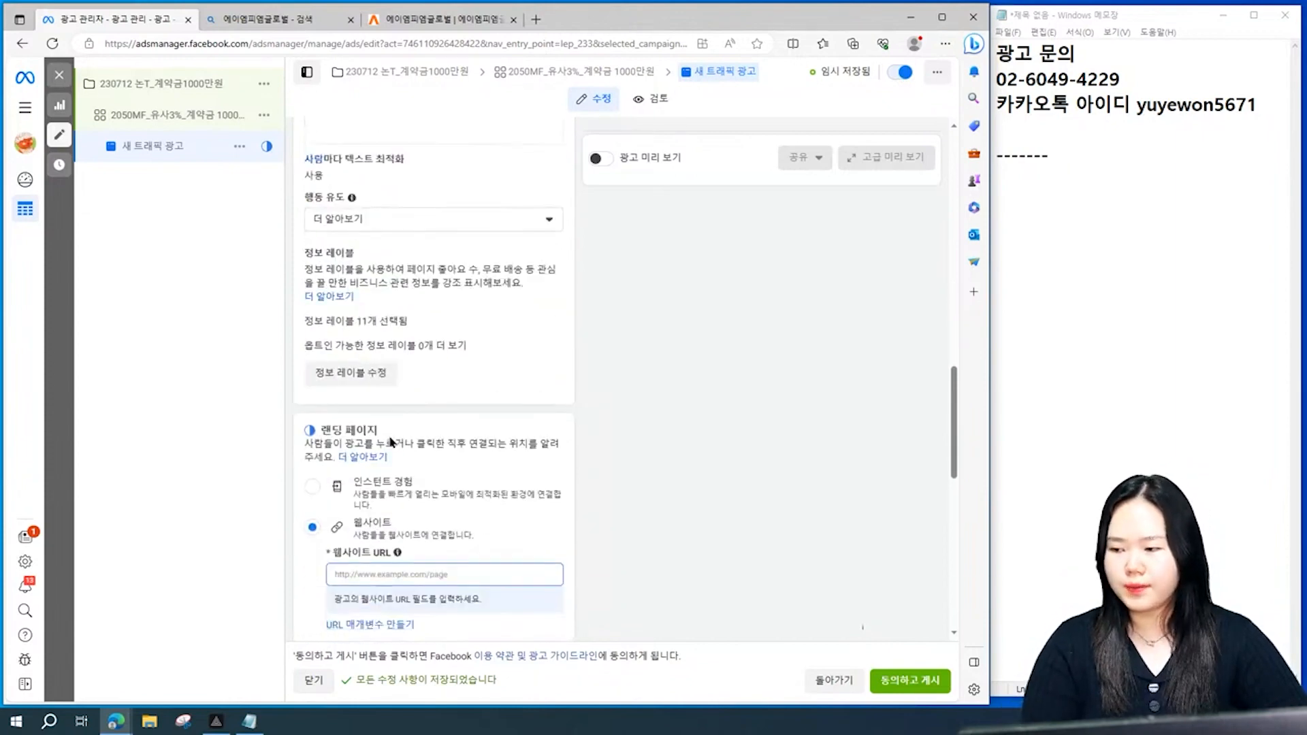
left_click(339, 208)
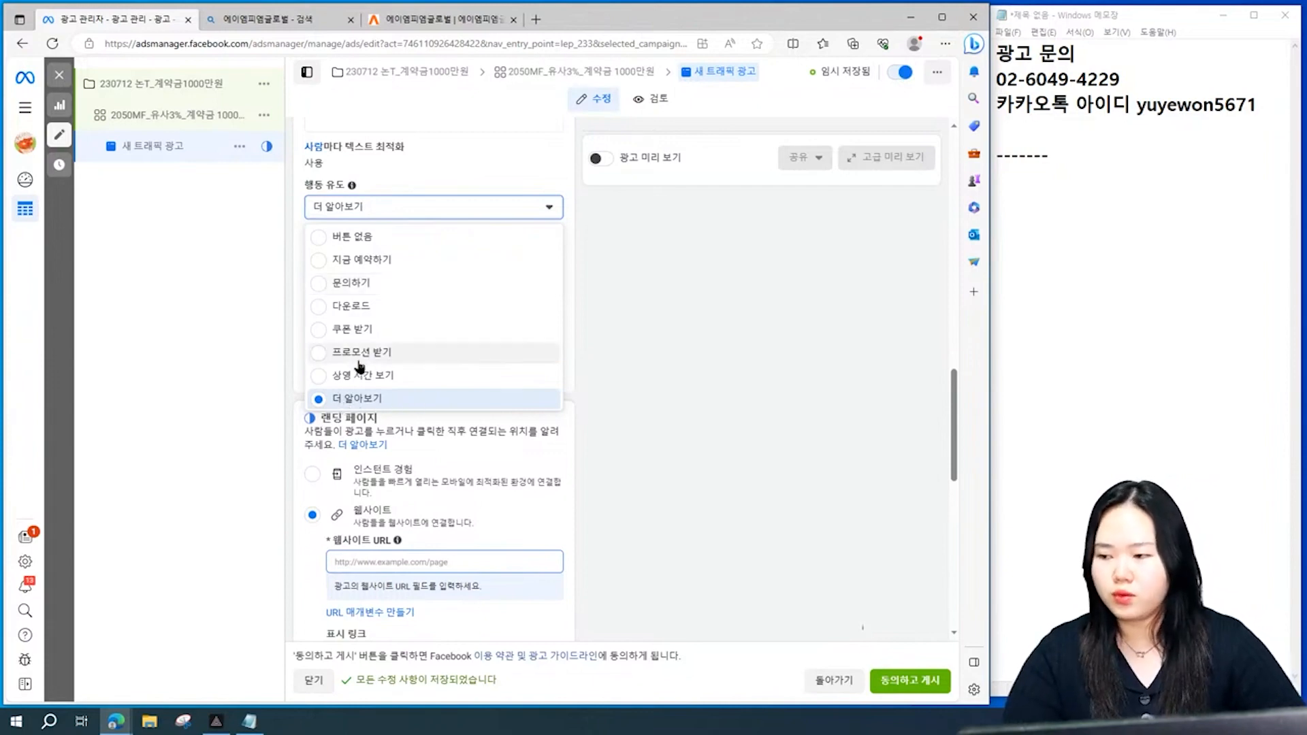
left_click(415, 284)
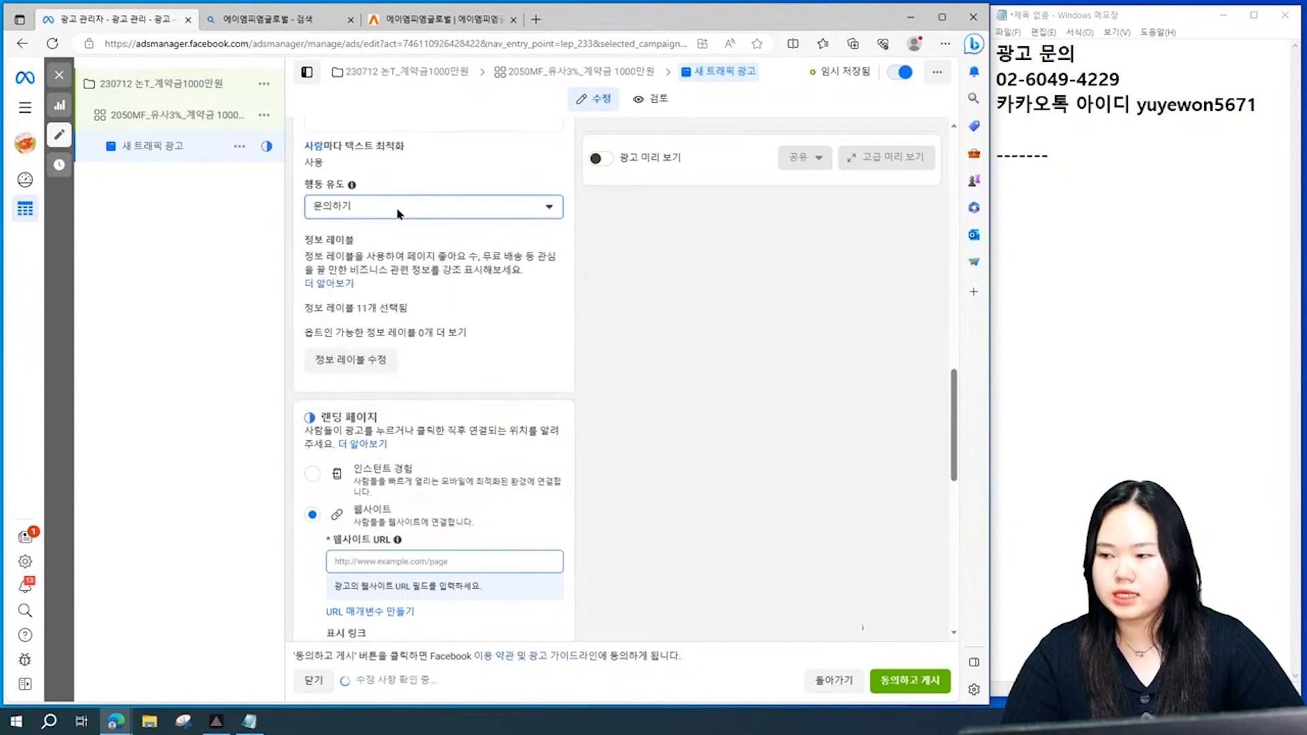
left_click(398, 213)
left_click(392, 262)
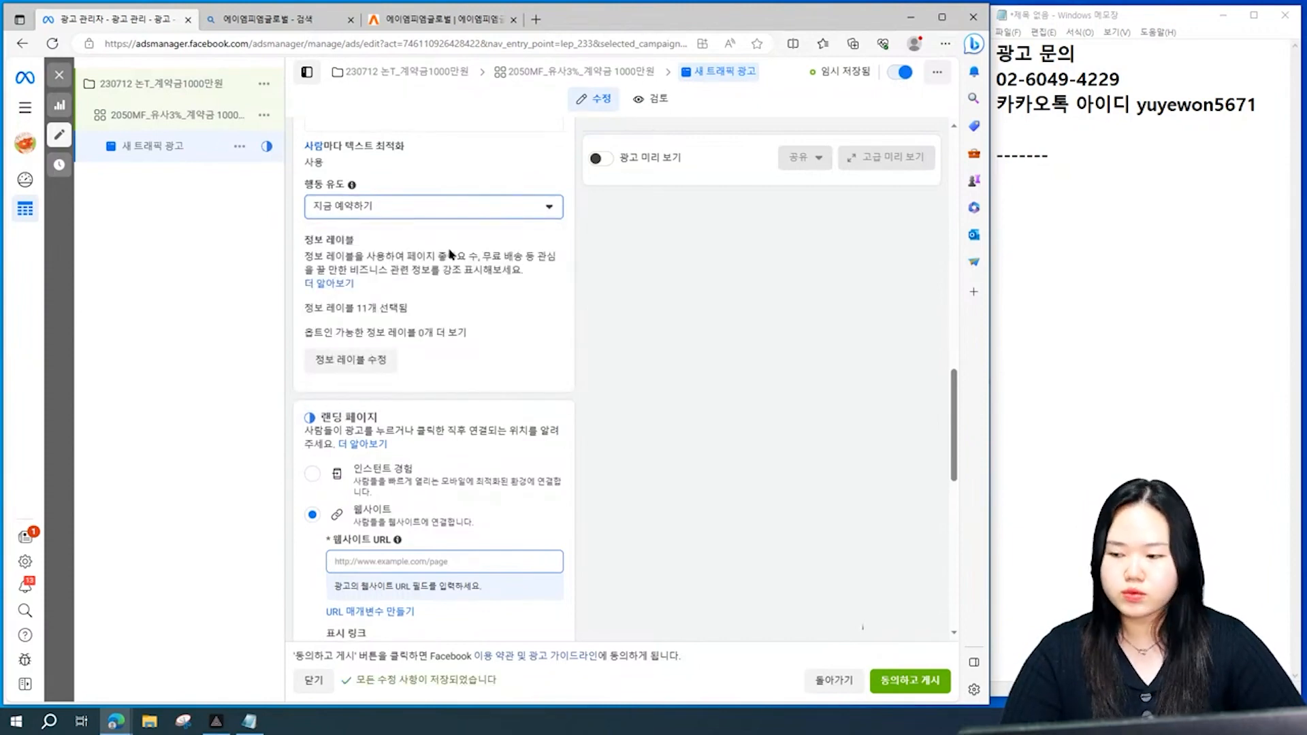
scroll(450, 255, "down", 2)
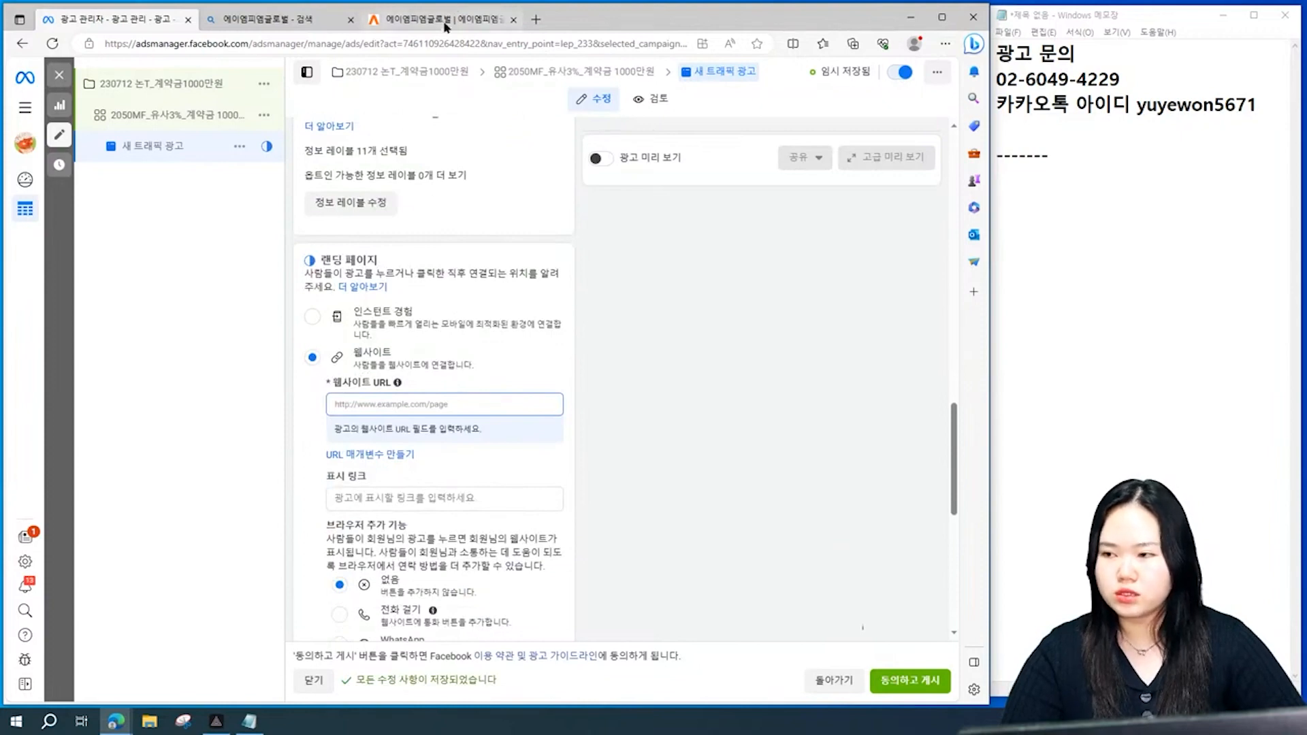
left_click(444, 25)
left_click(407, 45)
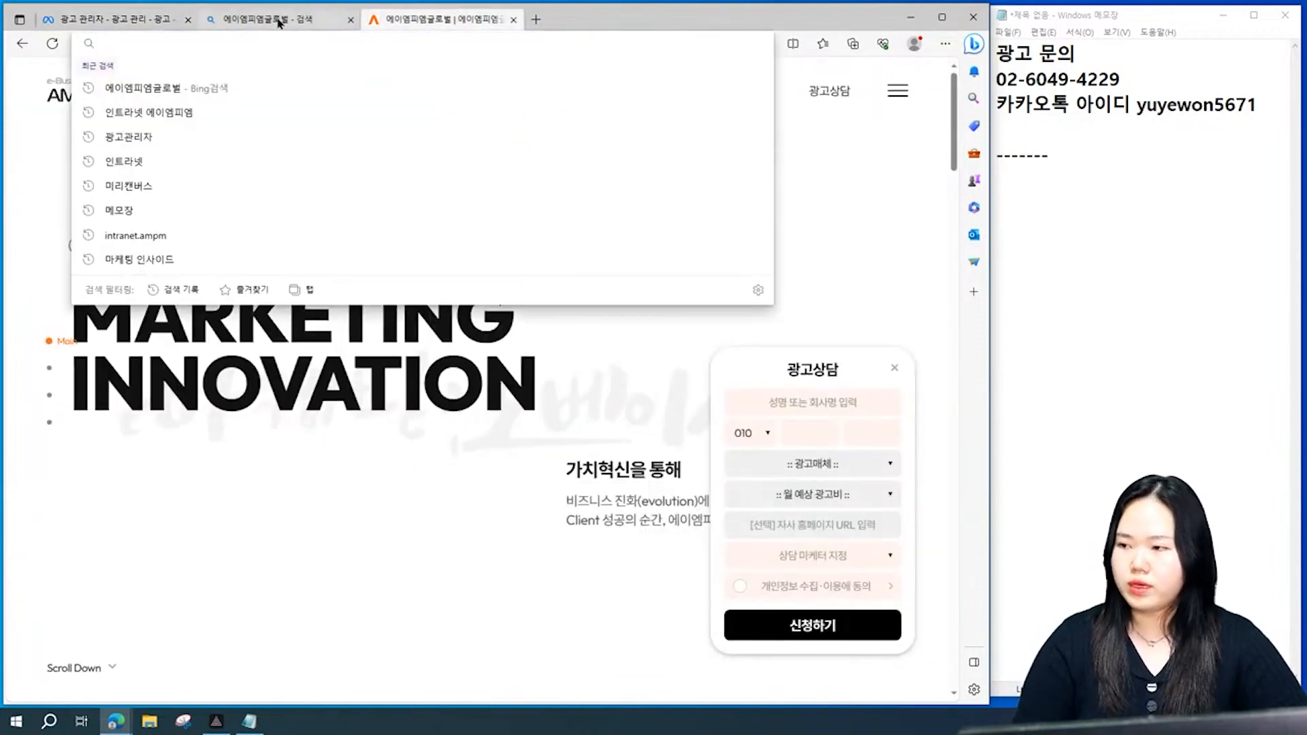
left_click(313, 34)
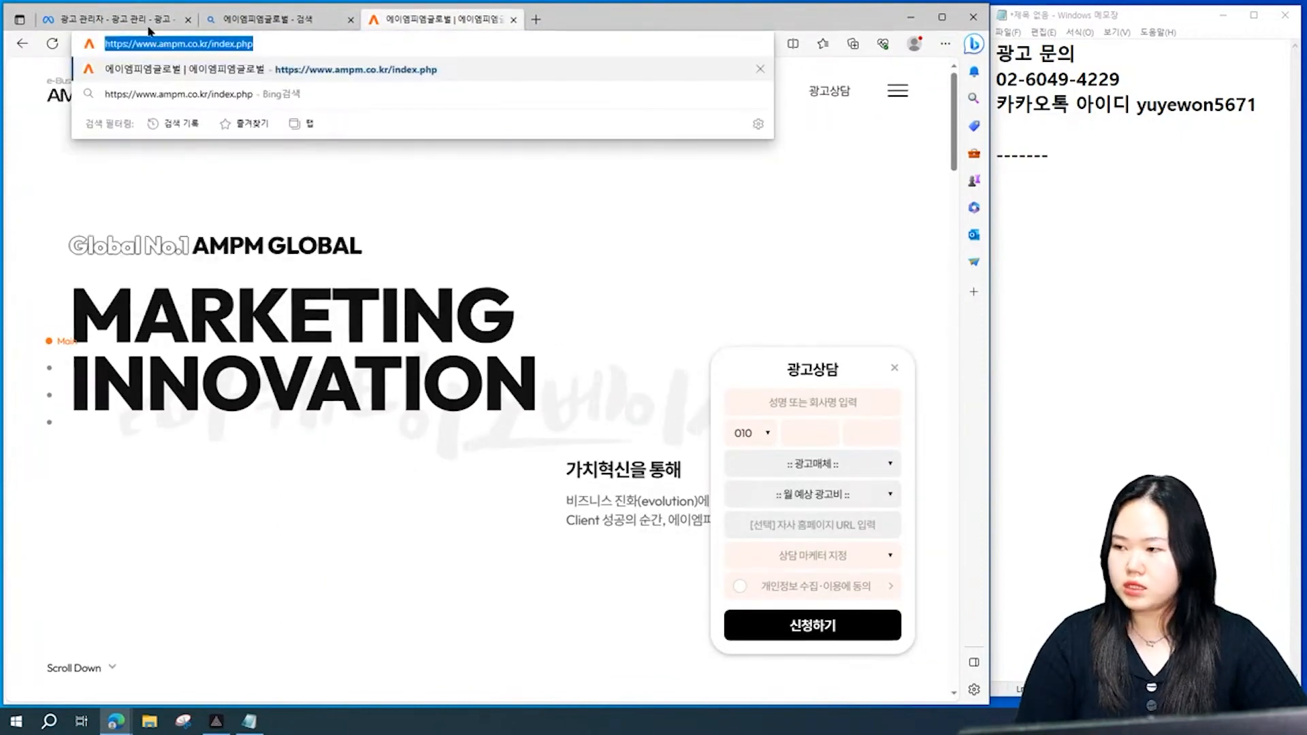
key("ctrl+c")
left_click(116, 19)
left_click(420, 408)
key("ctrl+v")
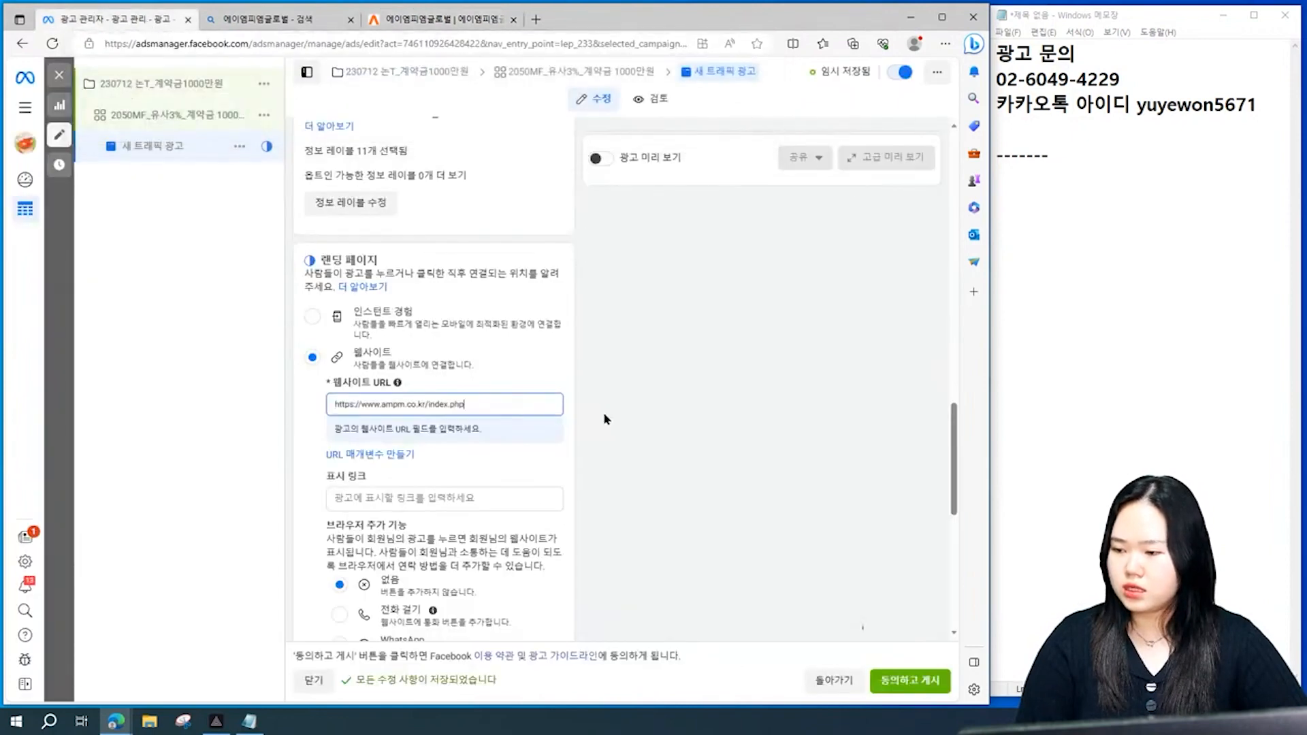
left_click(552, 441)
scroll(550, 435, "down", 2)
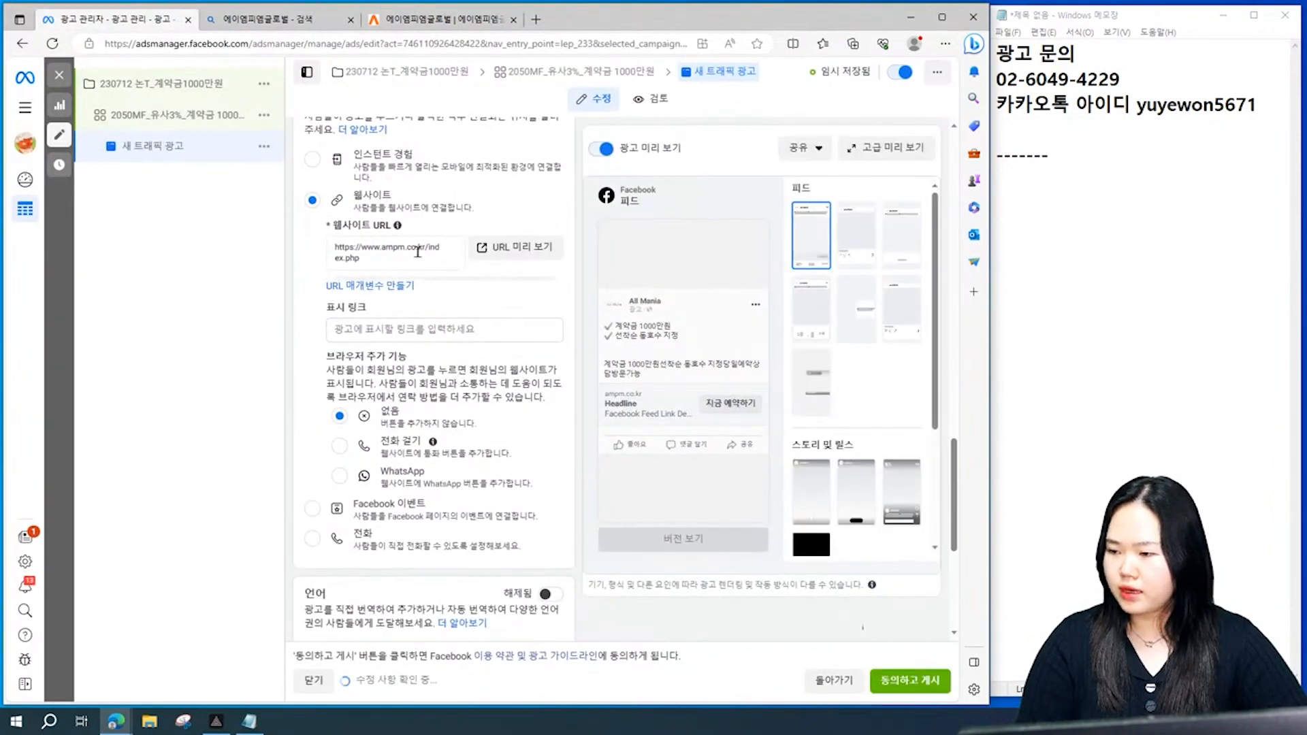
left_click_drag(428, 247, 328, 249)
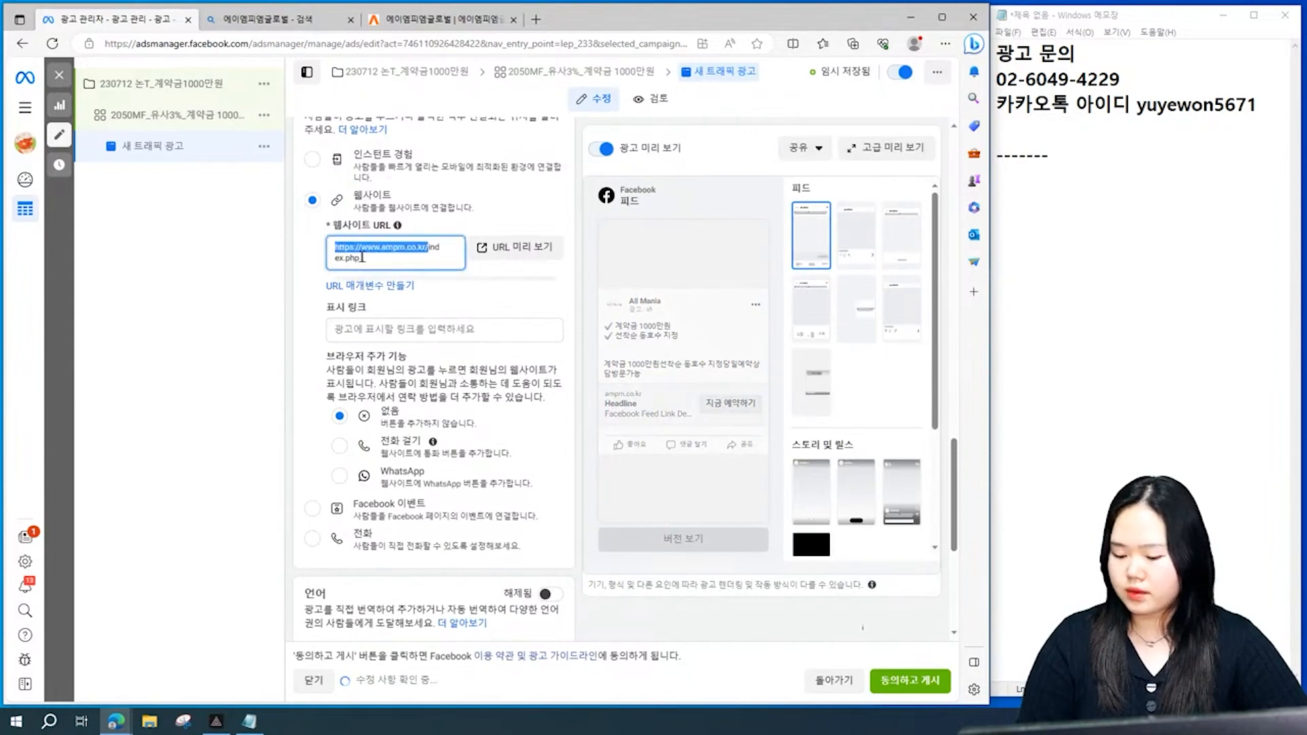
left_click(345, 329)
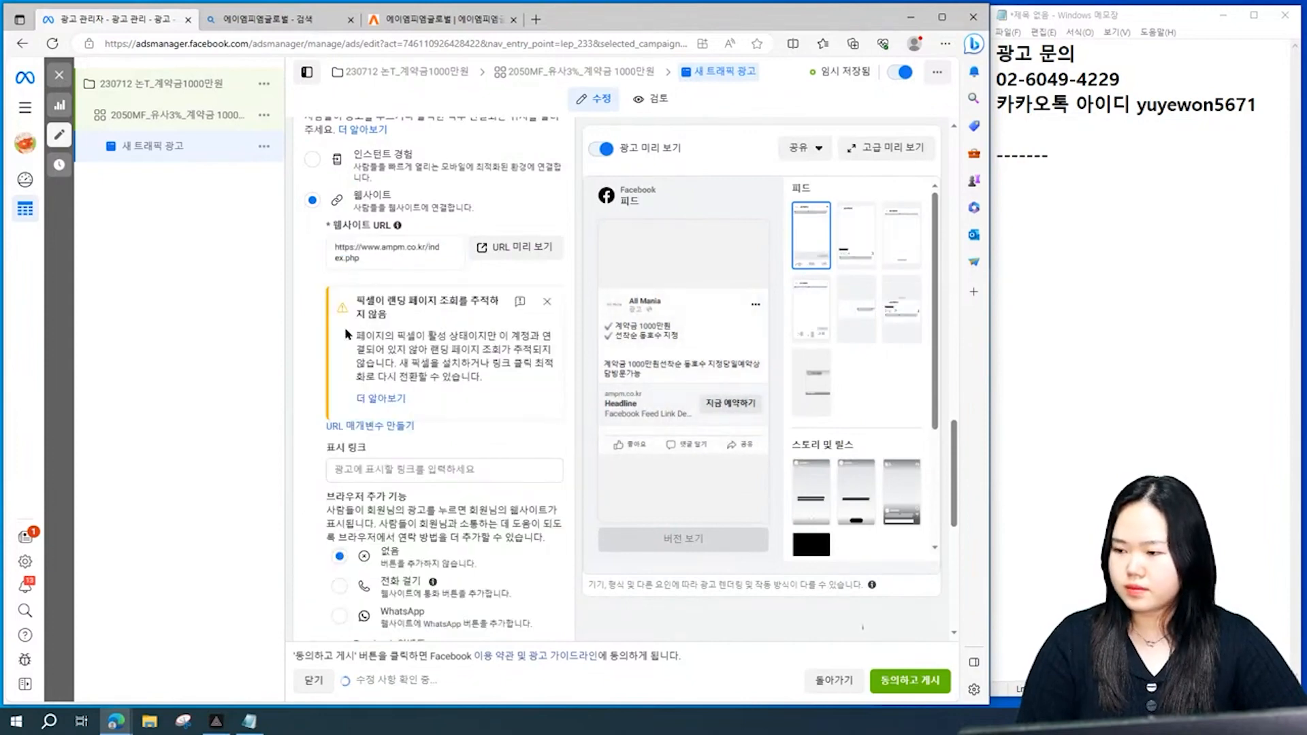
left_click(411, 469)
key("ctrl+v")
scroll(469, 442, "down", 3)
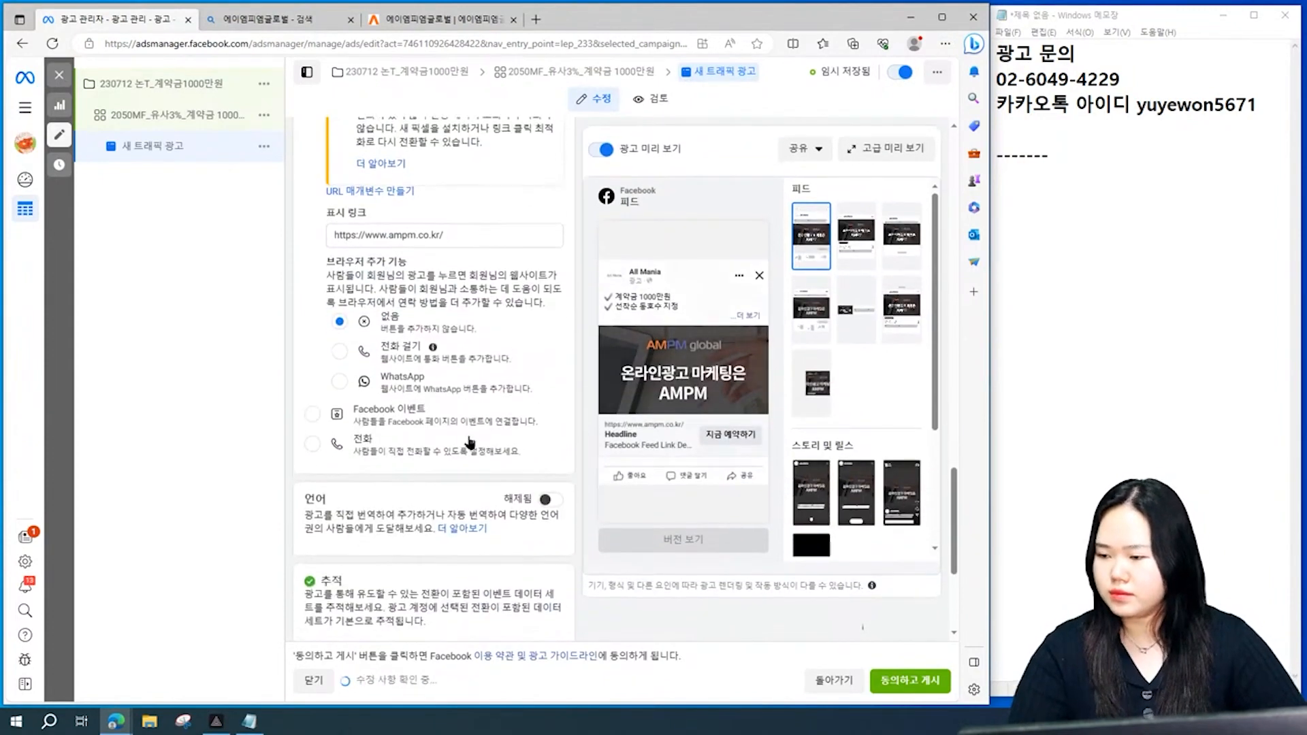
scroll(471, 439, "down", 3)
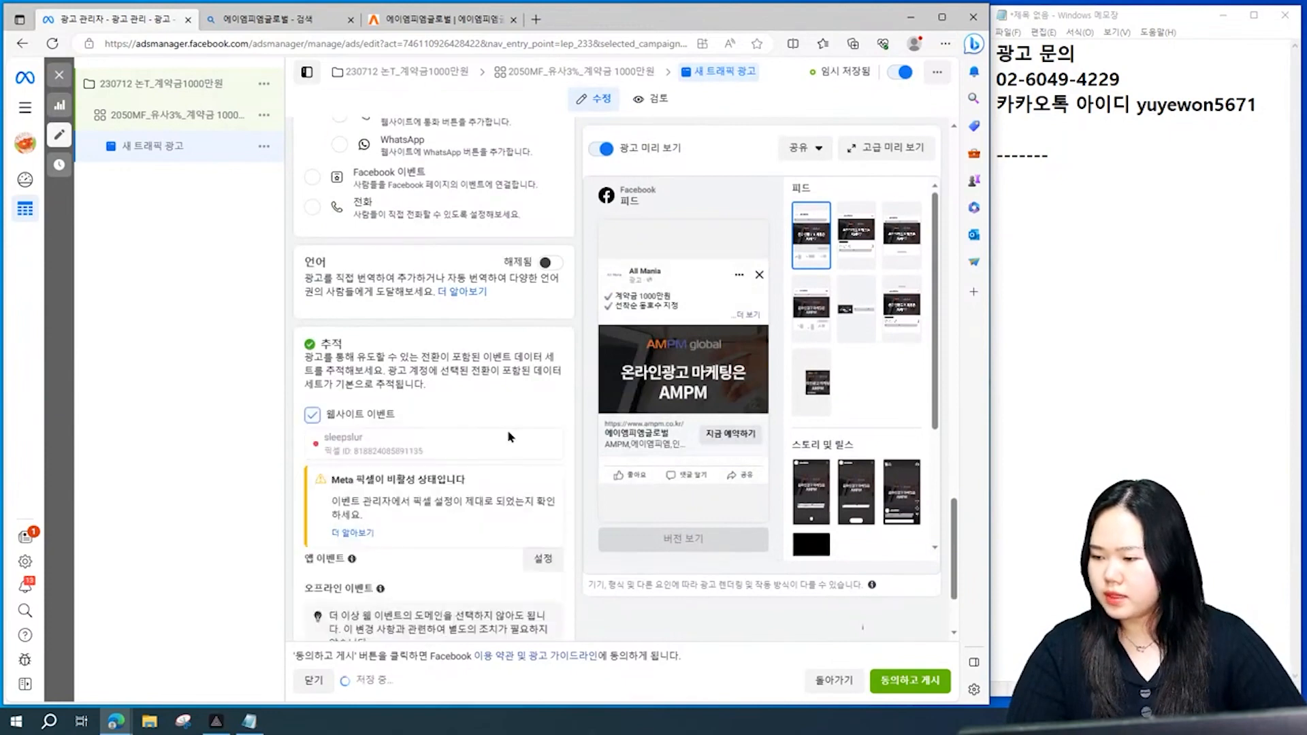
scroll(506, 431, "down", 2)
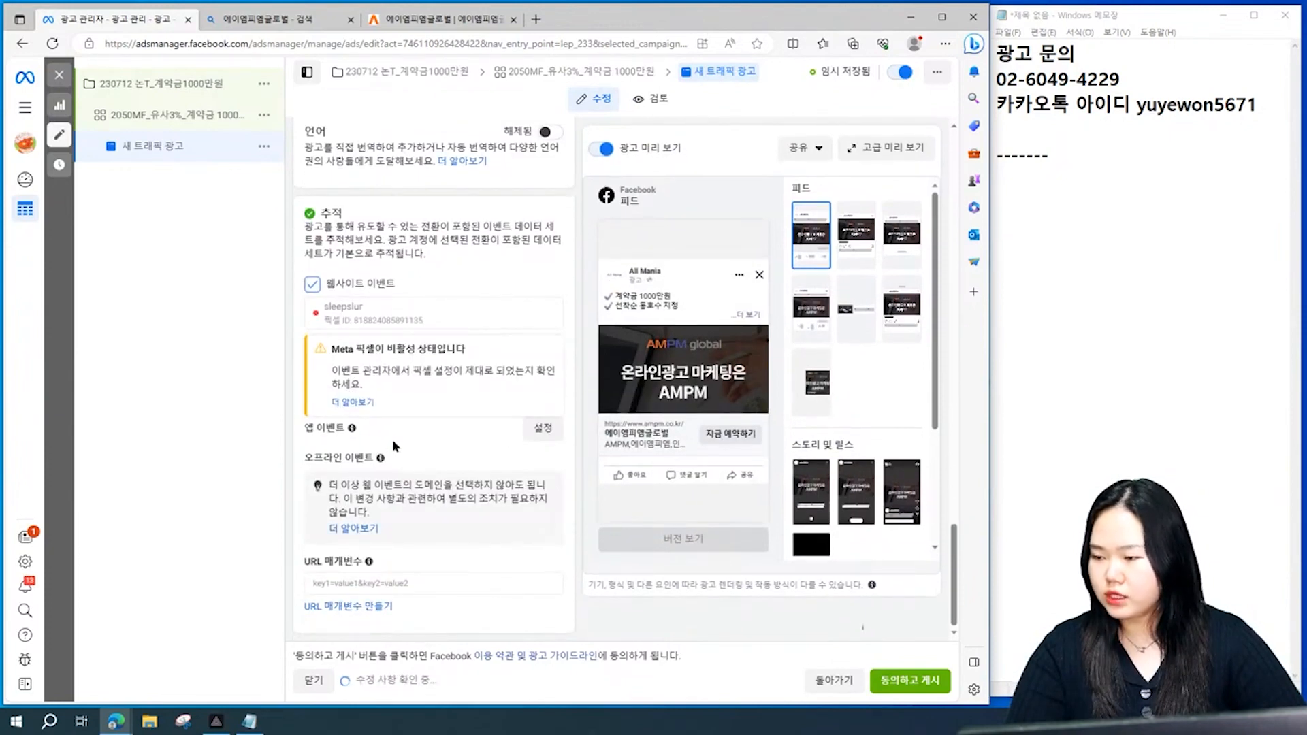